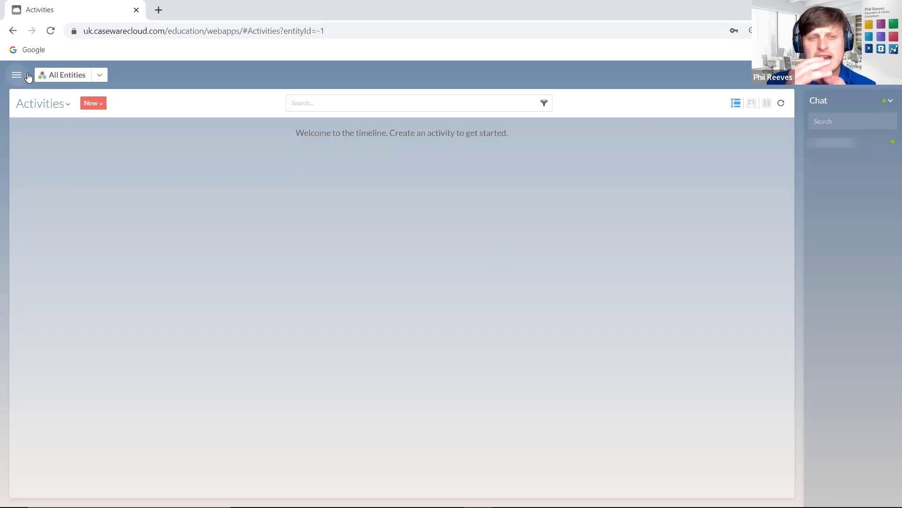
- Open the main navigation list over the empty Activities page
left_click(16, 76)
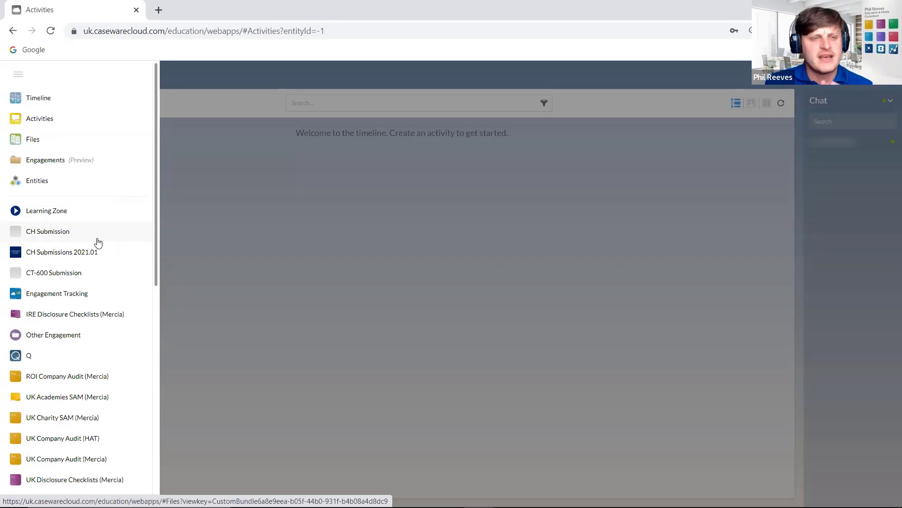
- Open Engagements (Preview) in a new tab, showing the ABC Motor Company Limited 2021 engagement
left_click(195, 104)
left_click(16, 77)
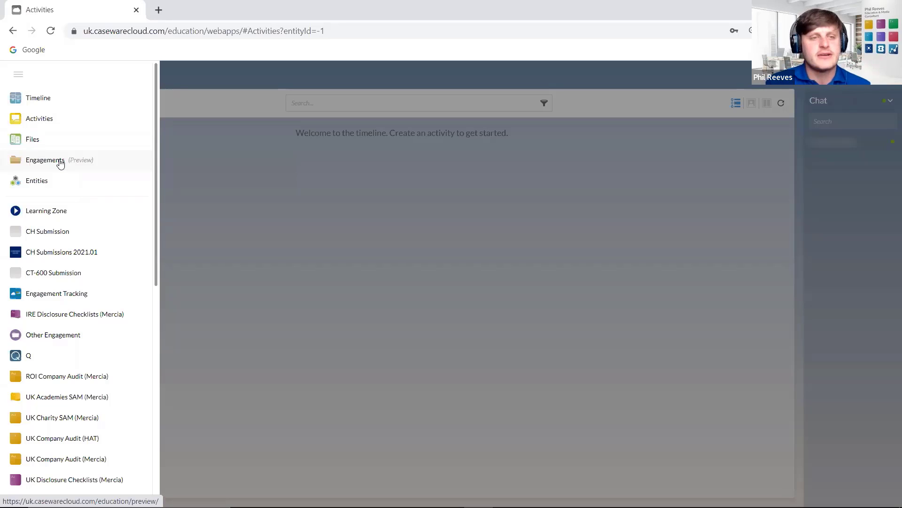
left_click(45, 160)
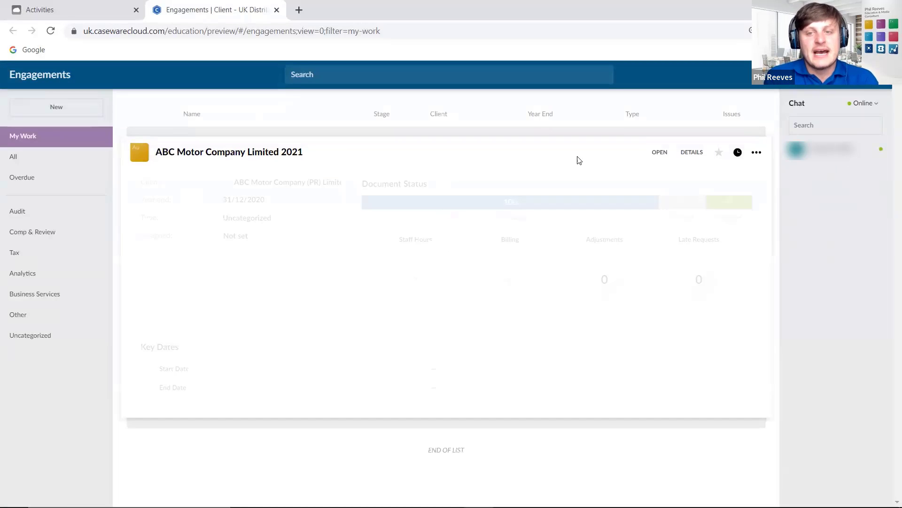
- Move the Engagements tab ahead of Activities and close it
mouse_move(496, 205)
mouse_move(685, 203)
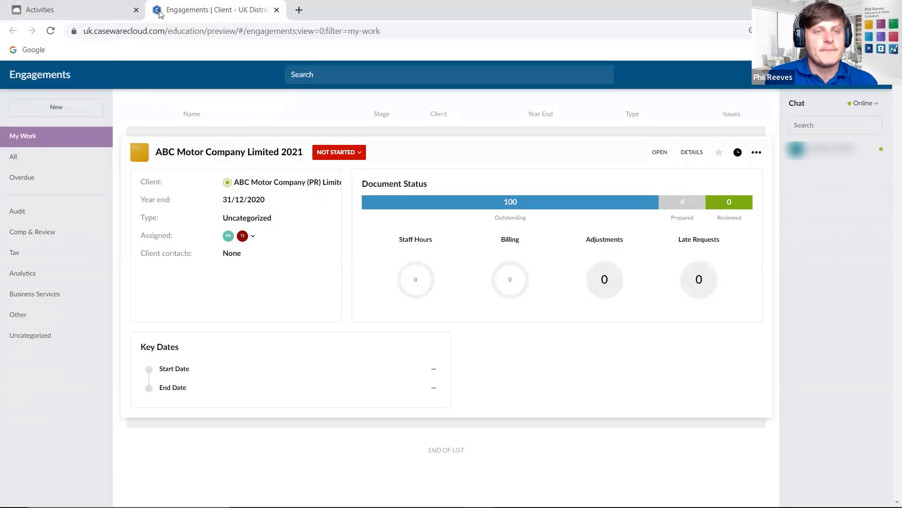
left_click_drag(155, 10, 79, 14)
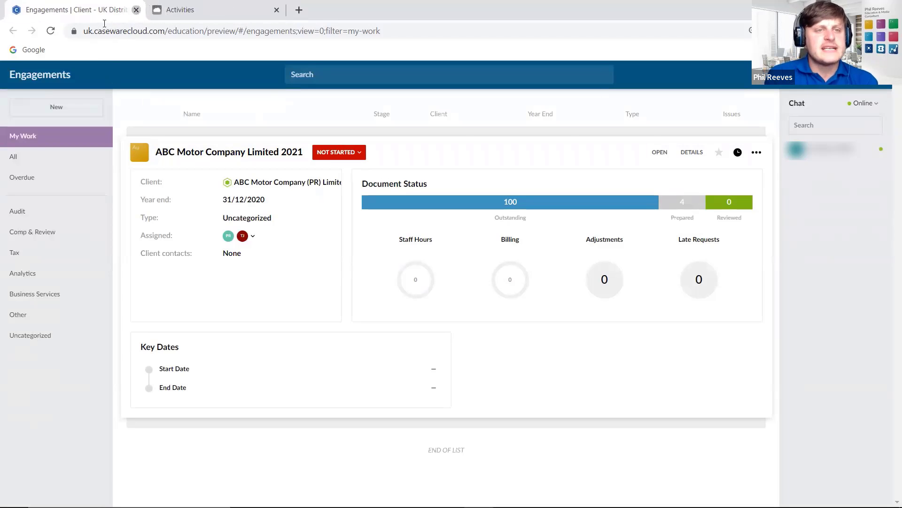
left_click(137, 10)
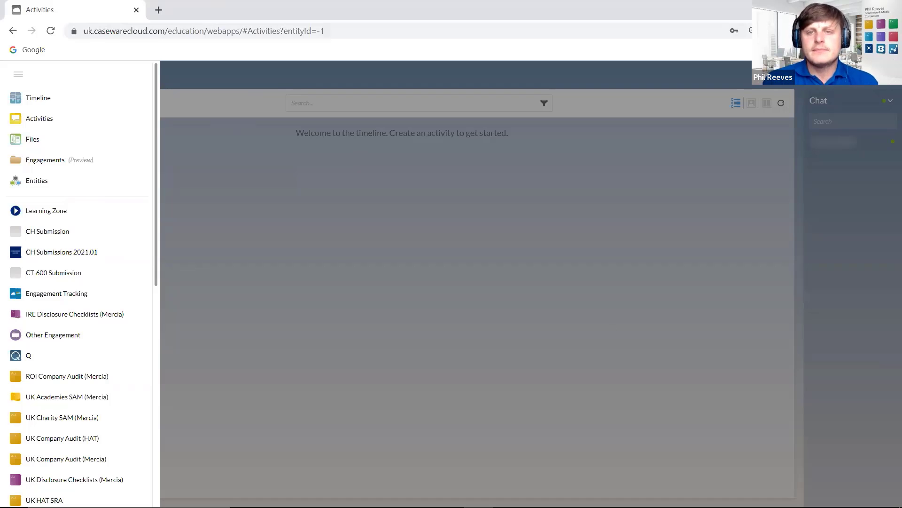
- Search 'abc' in the quick search to list matching entities and people, then clear it
key("Escape")
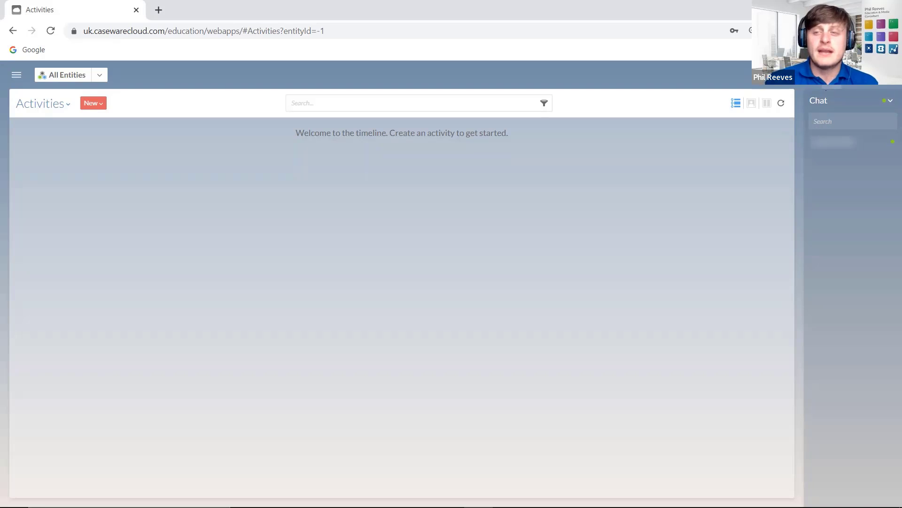
left_click(890, 101)
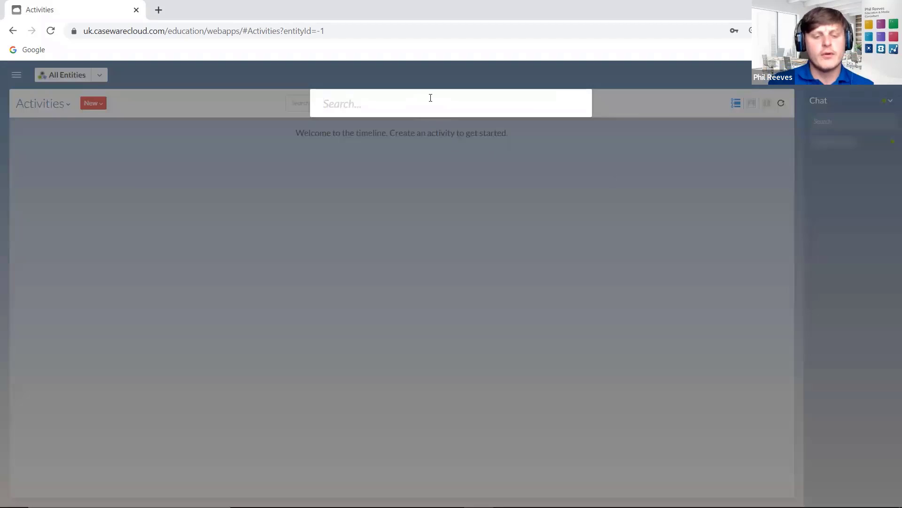
type("abc")
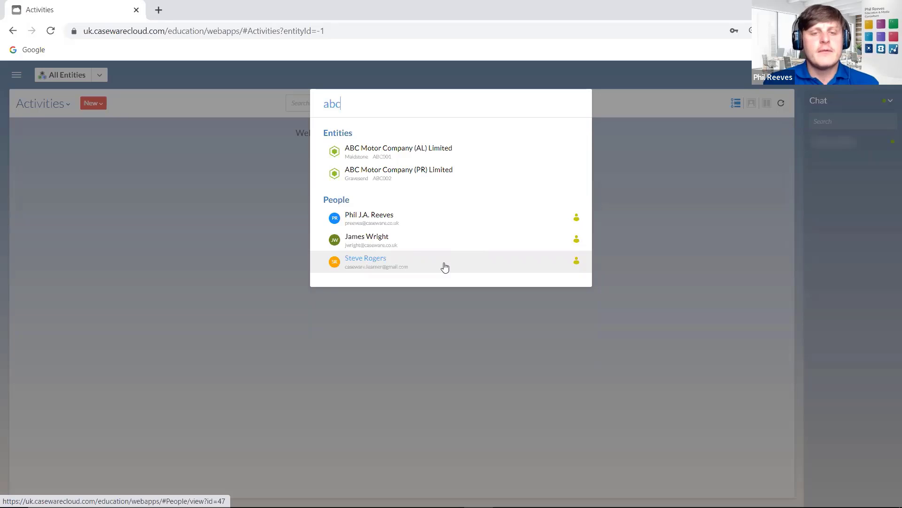
key("BackSpace")
key("BackSpace")
key("BackSpace")
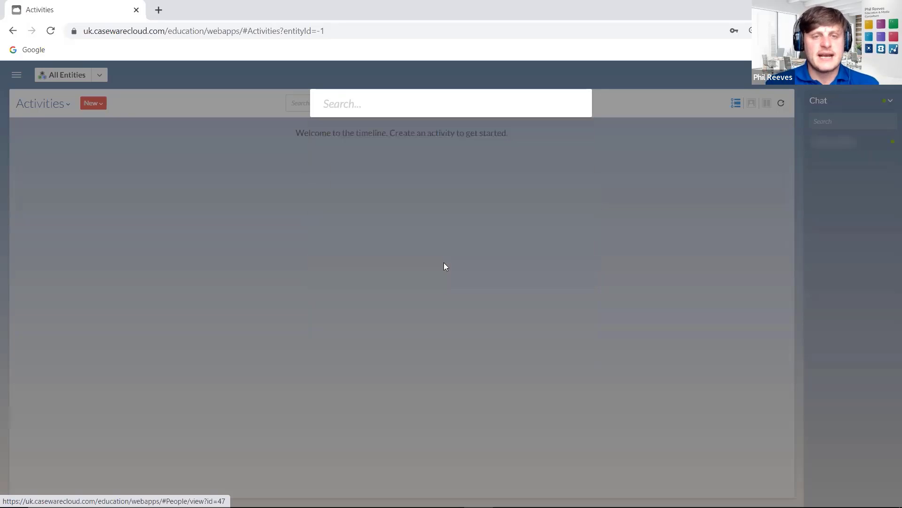
- Dismiss the quick search and reopen the navigation list scrolled down to Staff, Contacts and Groups
left_click(210, 108)
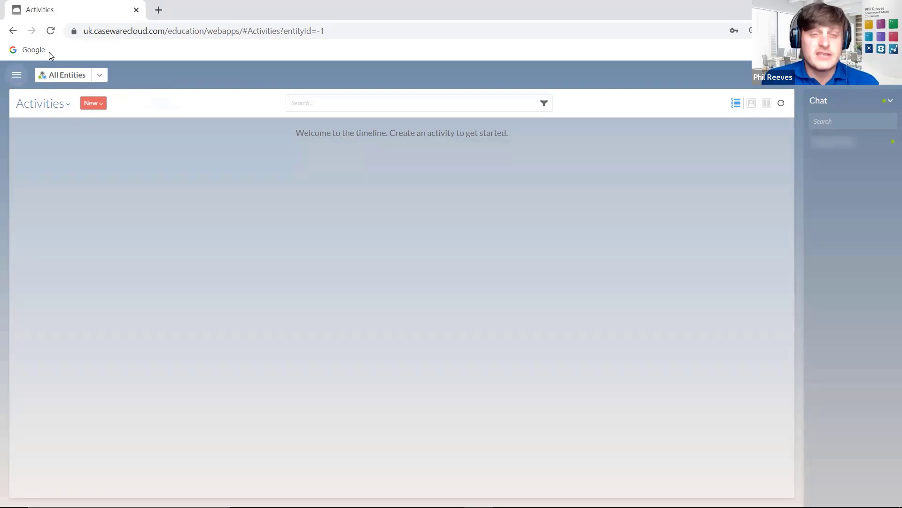
left_click(17, 77)
scroll(61, 233, "down", 10)
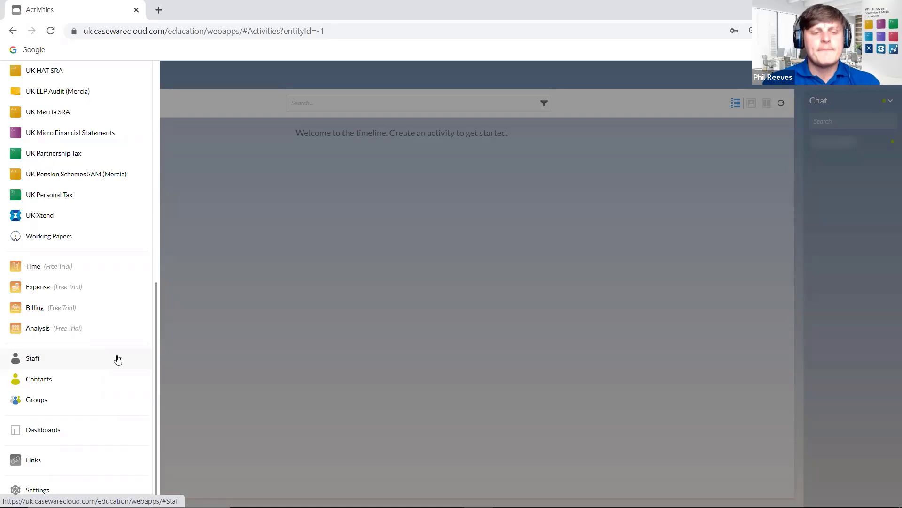
- Go to the Staff list of 17 members and show the New button's add options
left_click(97, 360)
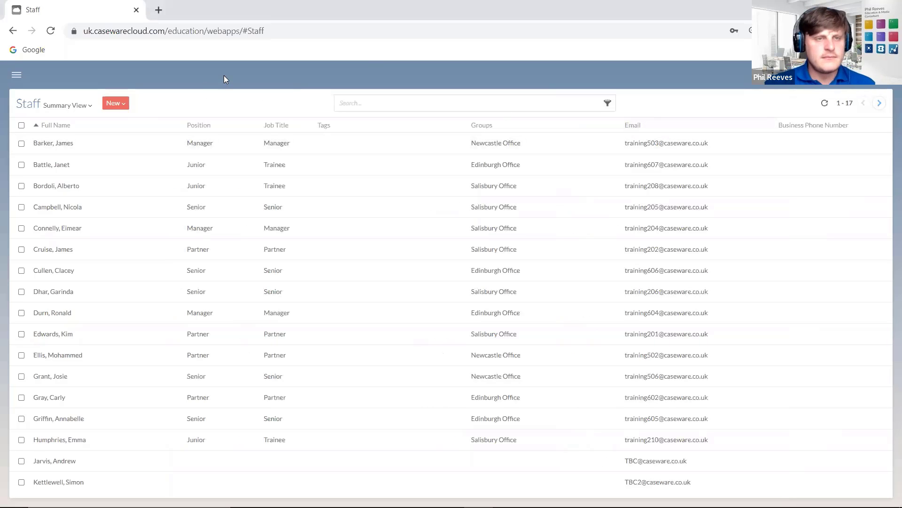
left_click(118, 104)
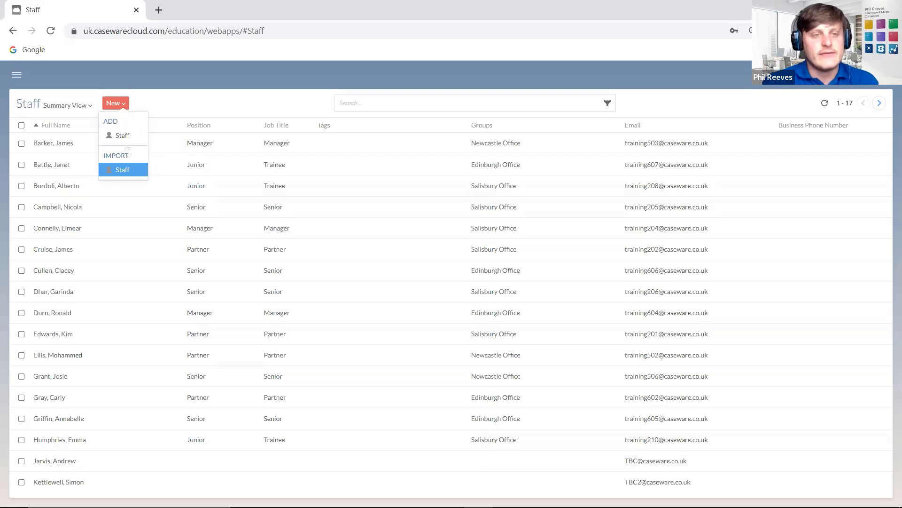
- Start an ADD Staff form, check the 3 cloud licences remaining note, then cancel it
left_click(123, 136)
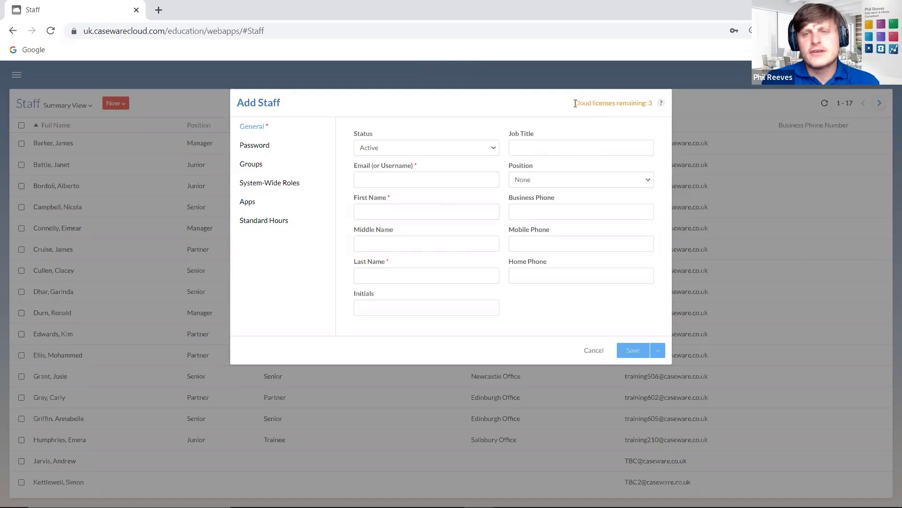
left_click_drag(575, 103, 554, 99)
left_click(646, 103)
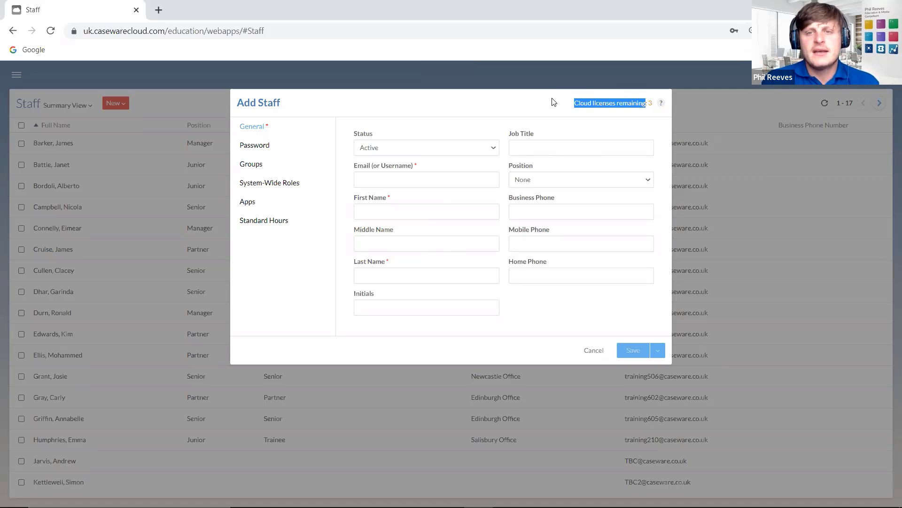
left_click(652, 102)
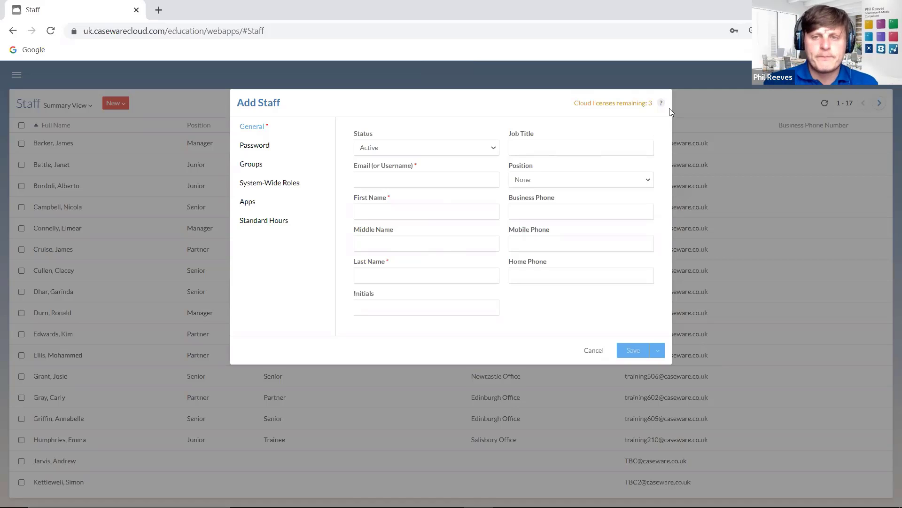
mouse_move(662, 105)
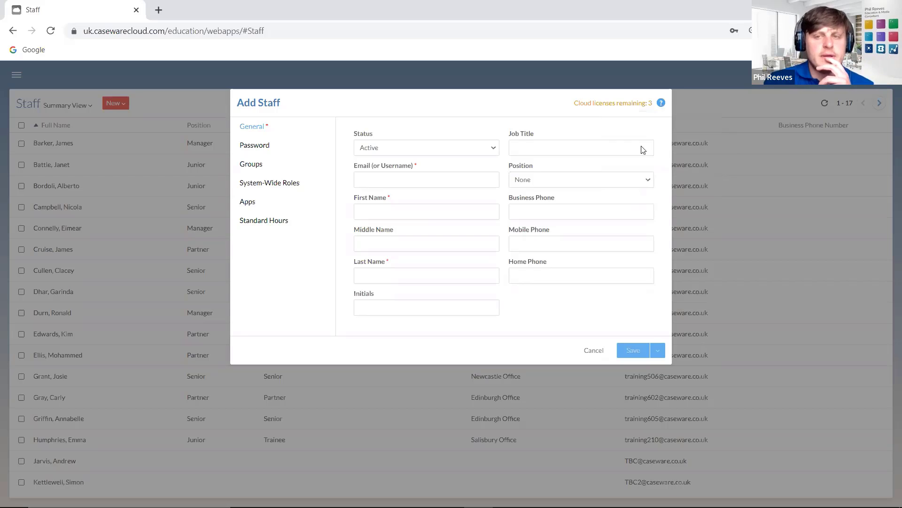
left_click(592, 350)
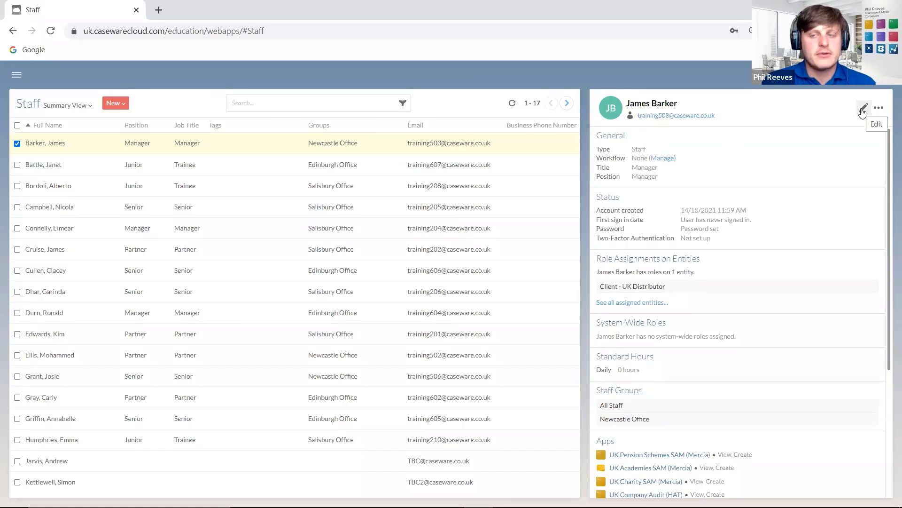
- Open a blank Add Staff form via New > ADD Staff and focus the Email field
left_click(114, 104)
left_click(113, 136)
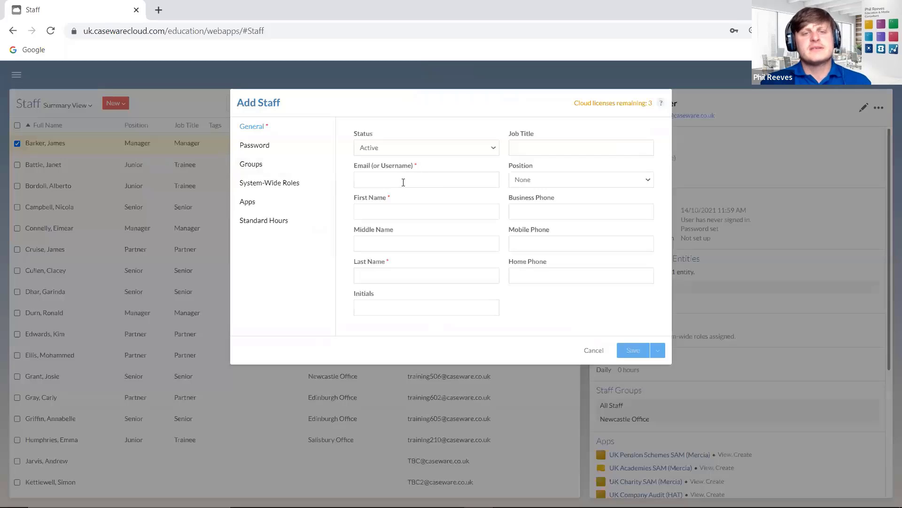
left_click(403, 181)
left_click(326, 151)
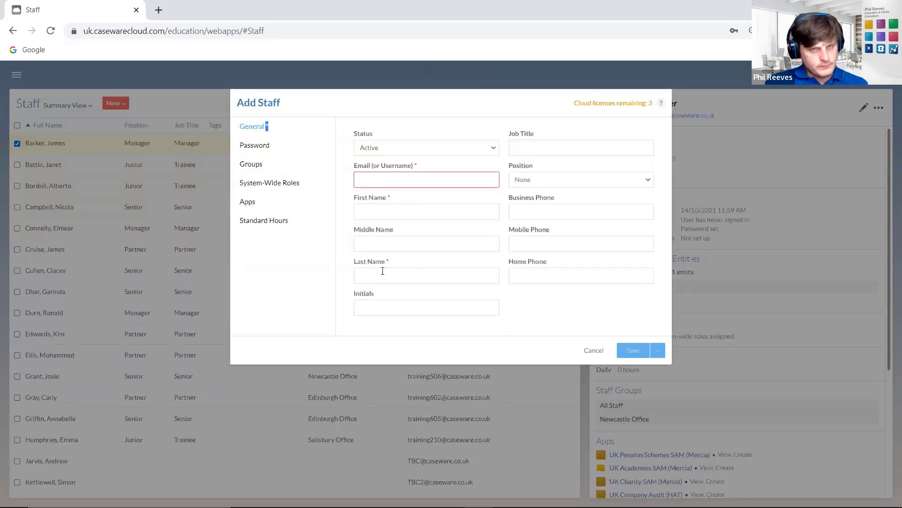
- Enter the new staff member's e-mail address, first name and last name on the General tab
left_click(391, 181)
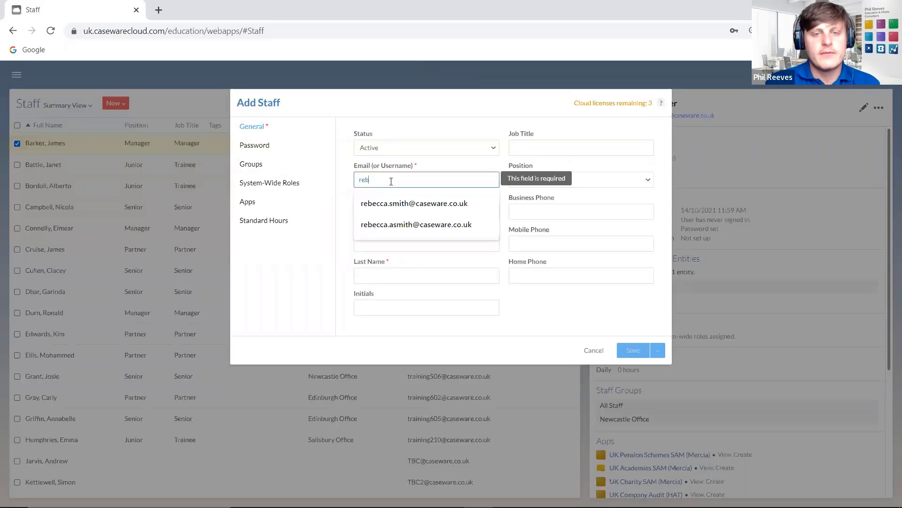
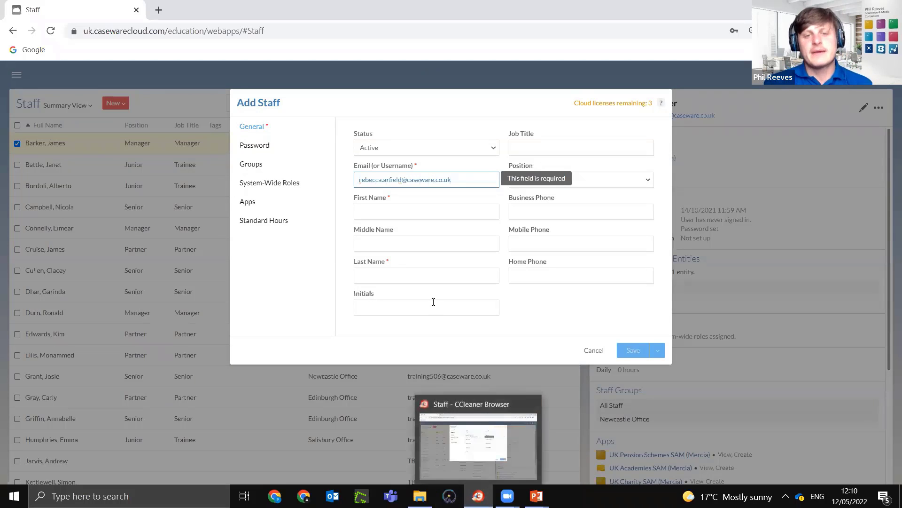
left_click(411, 214)
left_click(397, 234)
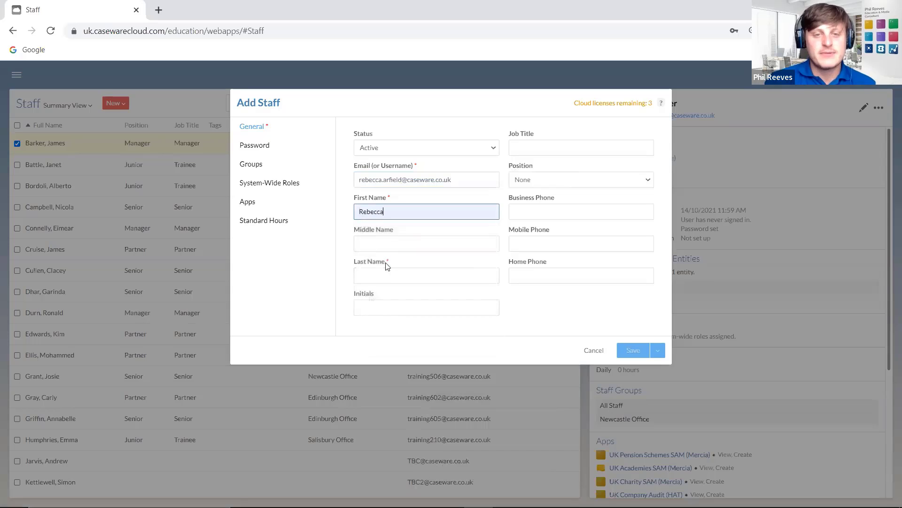
left_click(388, 273)
type("Arfield")
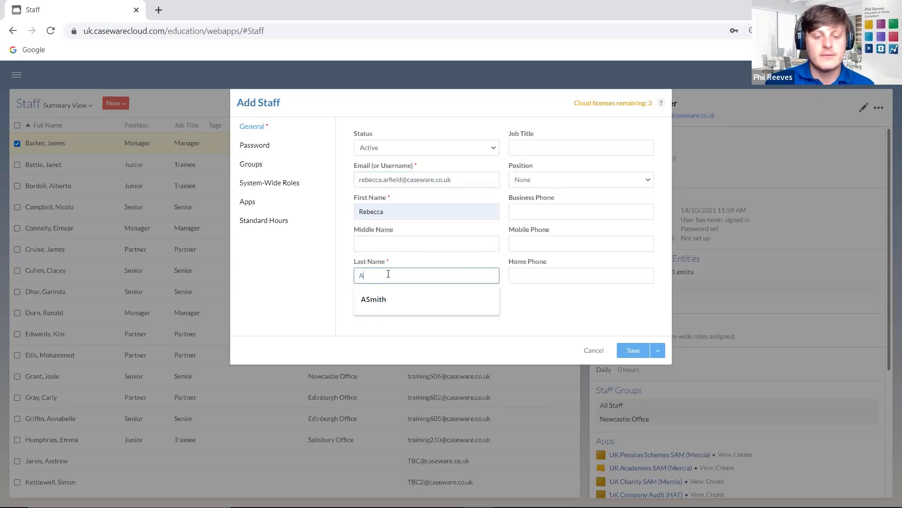
left_click(551, 315)
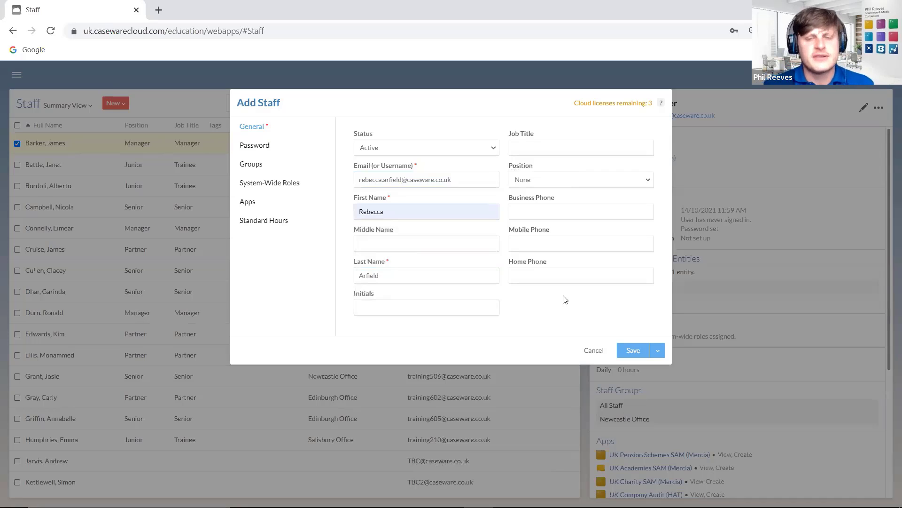
- Set the staff member's position to Partner
left_click(587, 180)
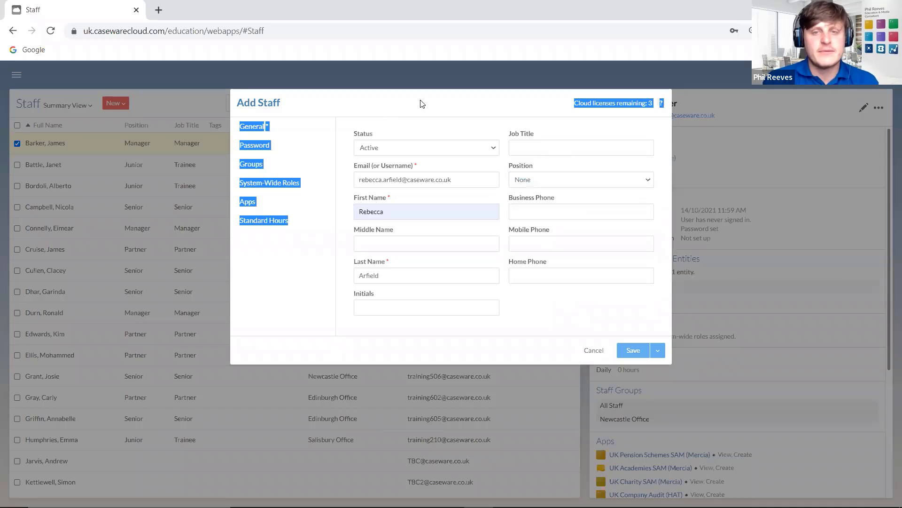
left_click(341, 102)
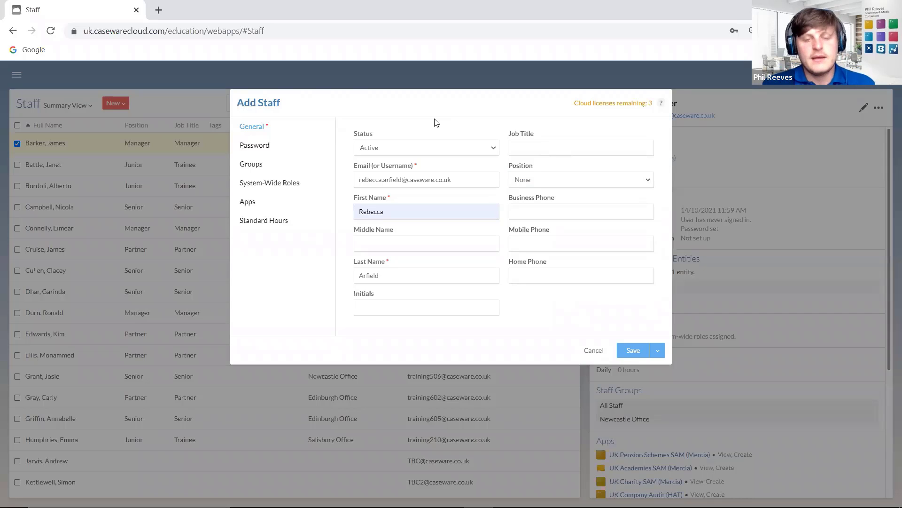
left_click(564, 176)
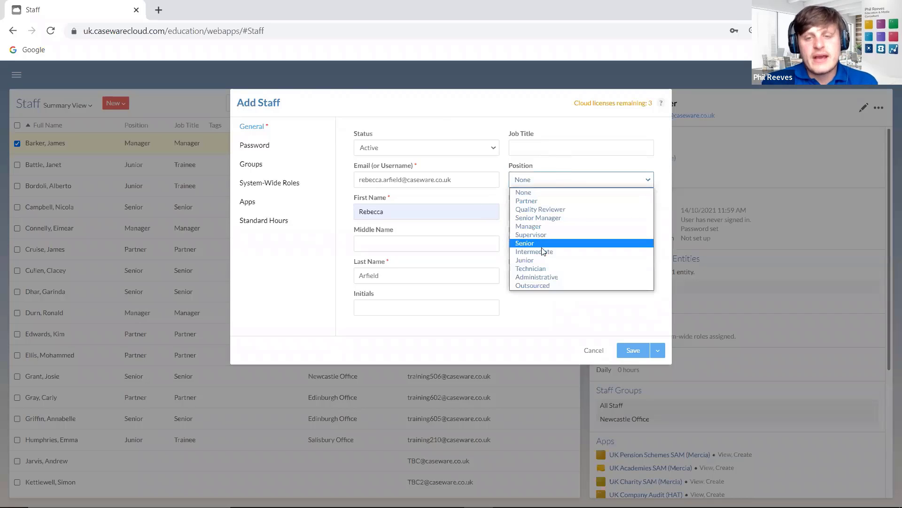
left_click(540, 201)
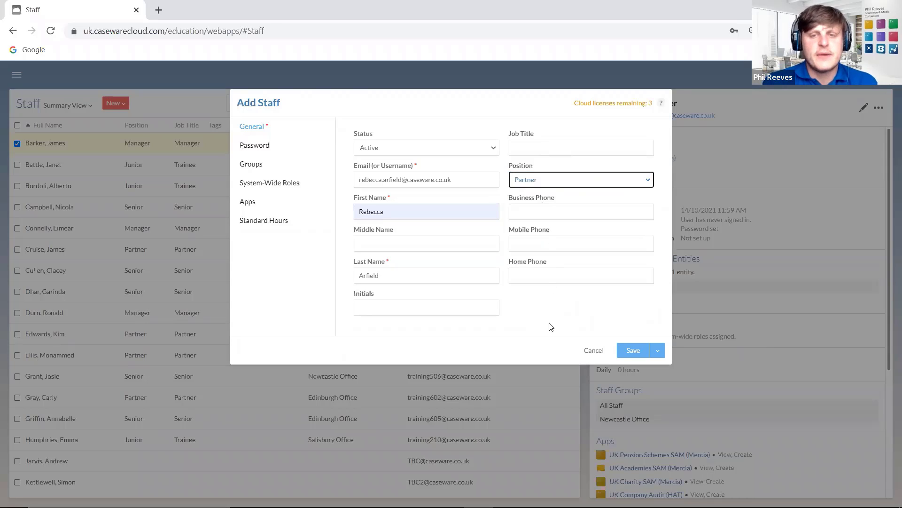
- On the Password tab, choose the Set option for the initial password instead of Auto Generated
left_click(278, 148)
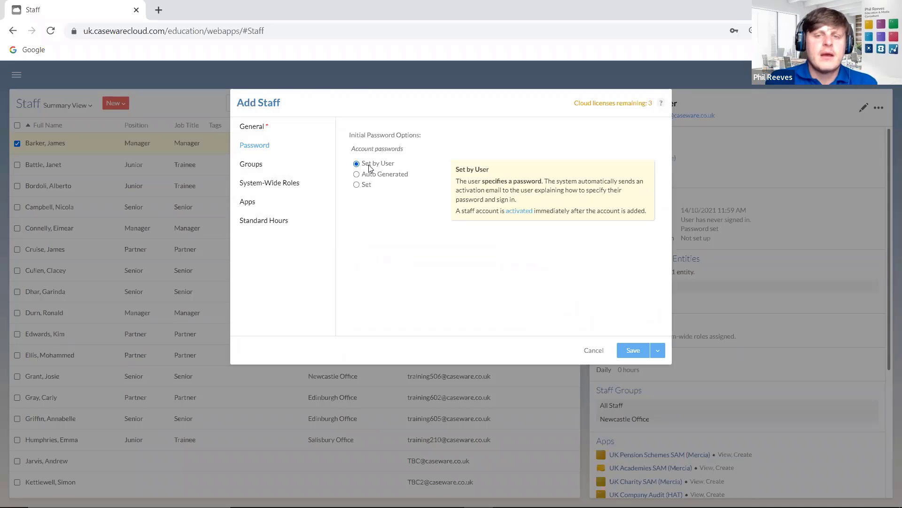
left_click(357, 174)
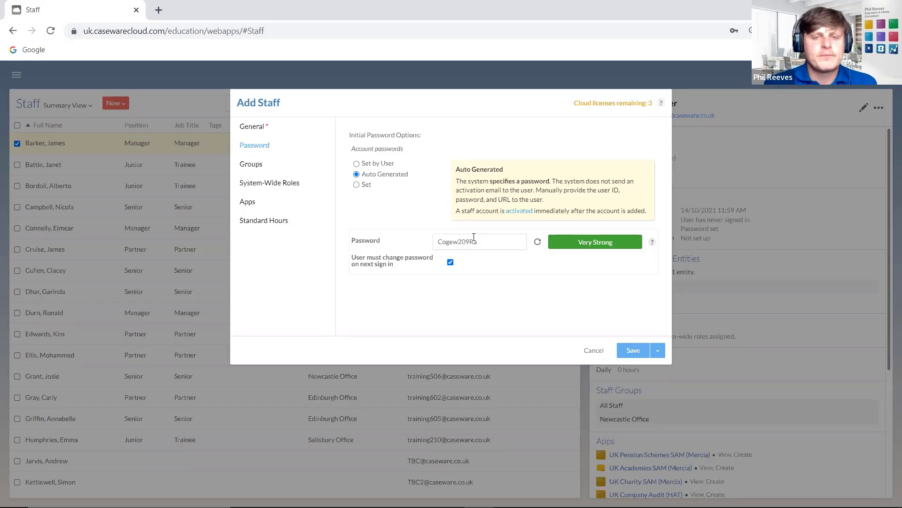
left_click(357, 185)
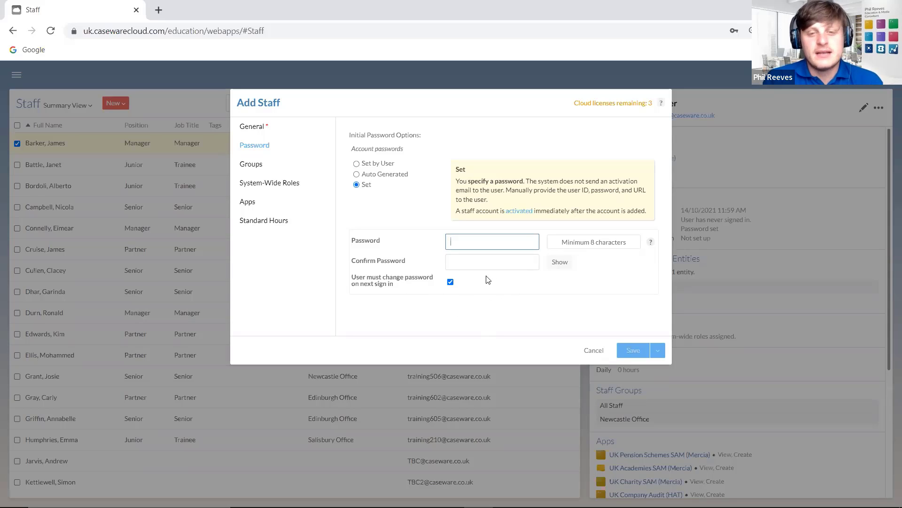
- Show the Groups section of the Add Staff form, listing the unassigned office groups
left_click(269, 164)
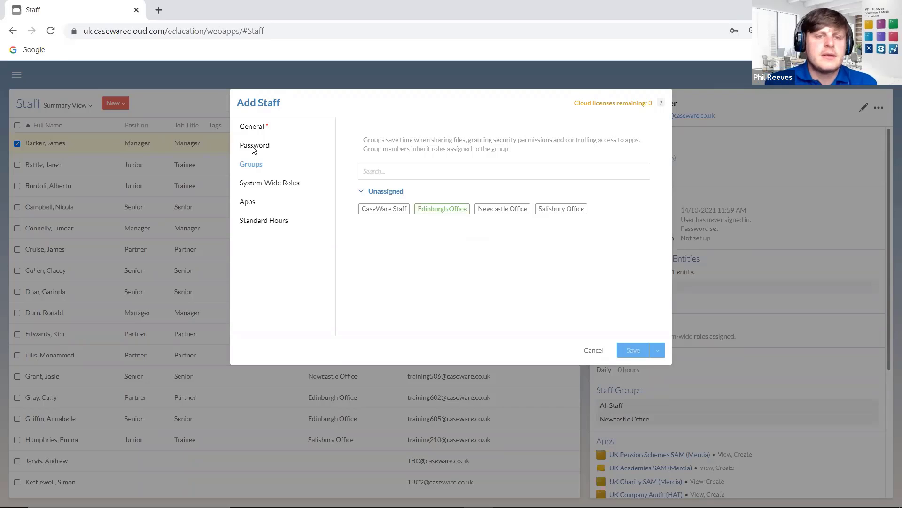
- Review the General details, then show the System-Wide Roles list from Admin to Entity Access
left_click(266, 126)
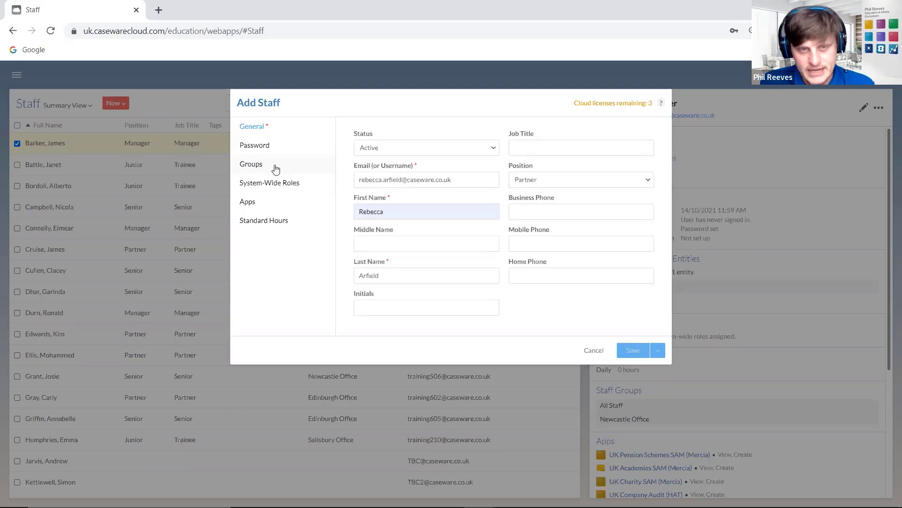
left_click(263, 182)
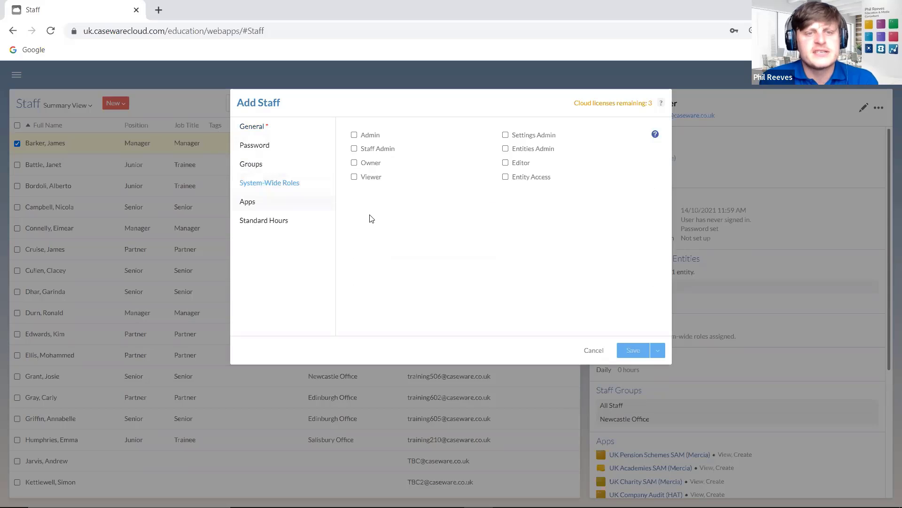
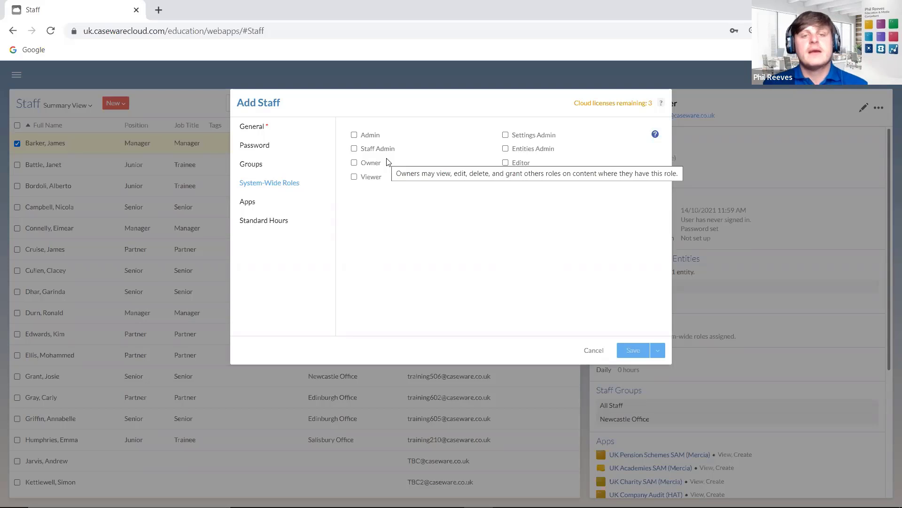
- In Apps, tick and untick CH Submission and UK Audit Exemption (Mercia), checking UK Company Audit (HAT) licences
left_click(275, 204)
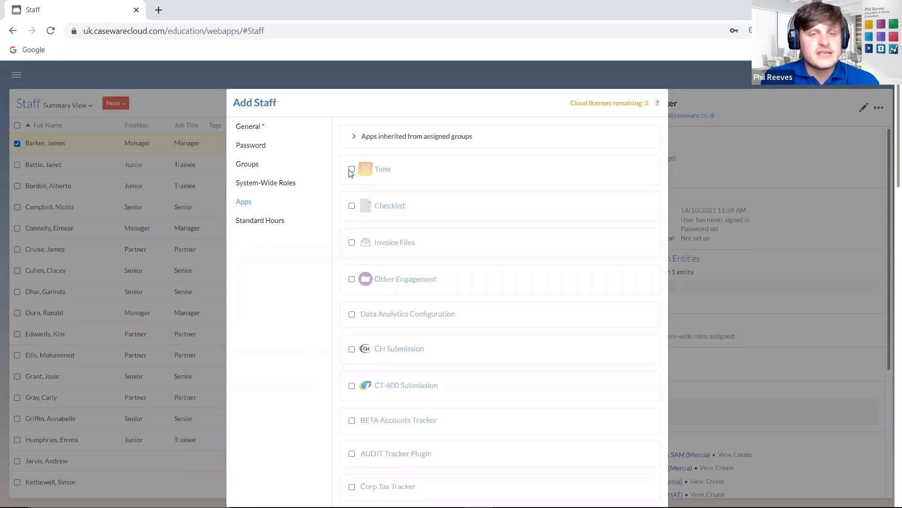
scroll(348, 271, "down", 2)
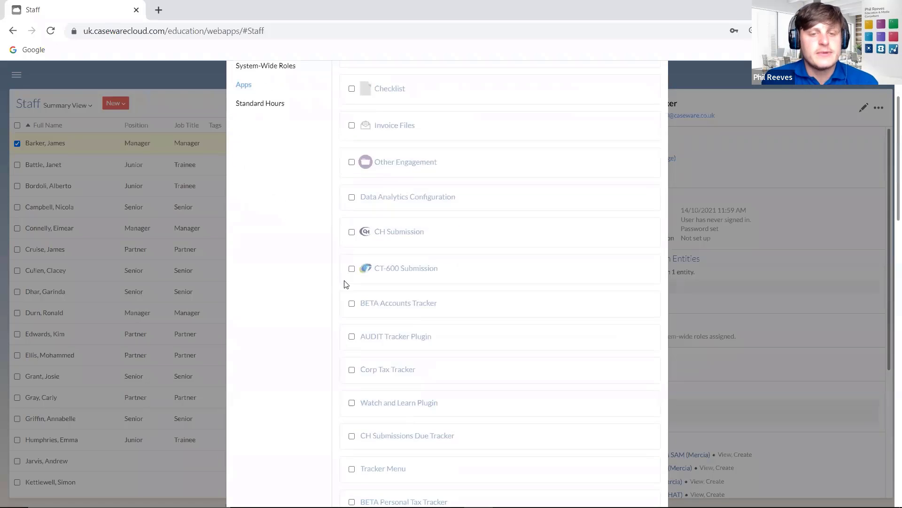
left_click(352, 231)
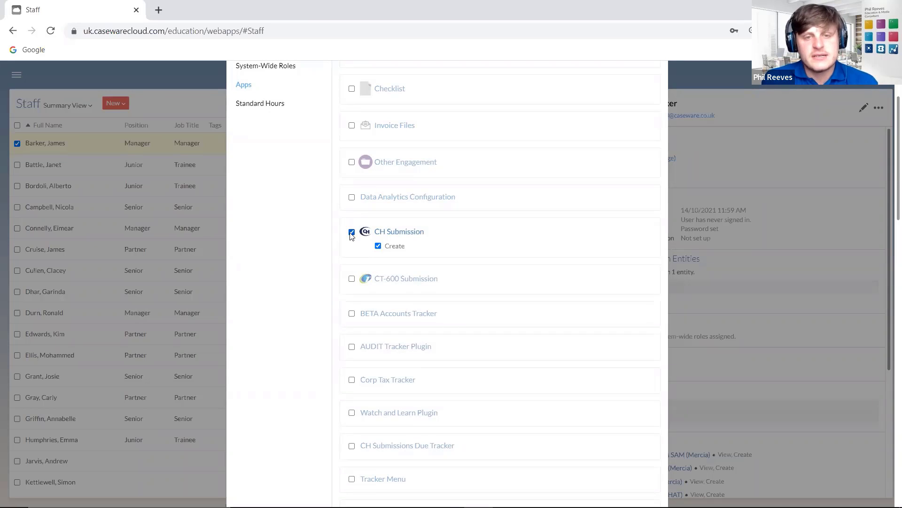
scroll(349, 271, "down", 7)
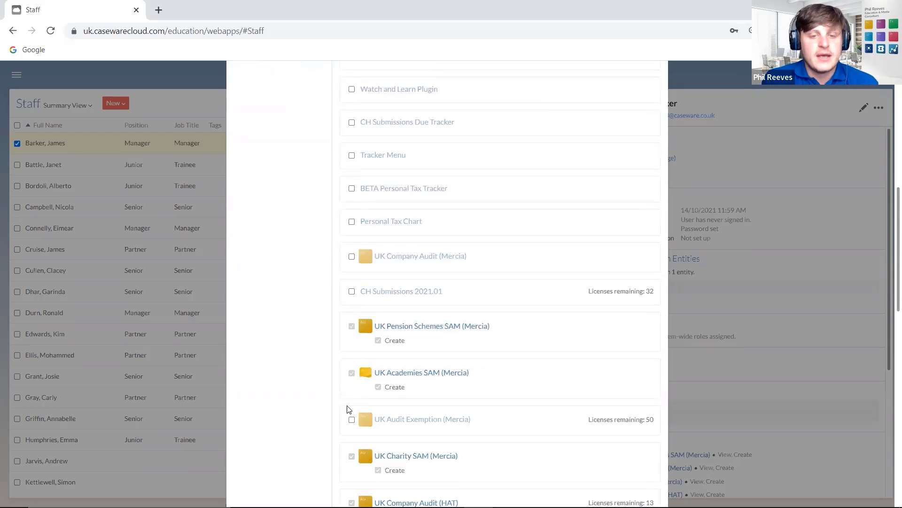
scroll(350, 372, "down", 2)
left_click(351, 341)
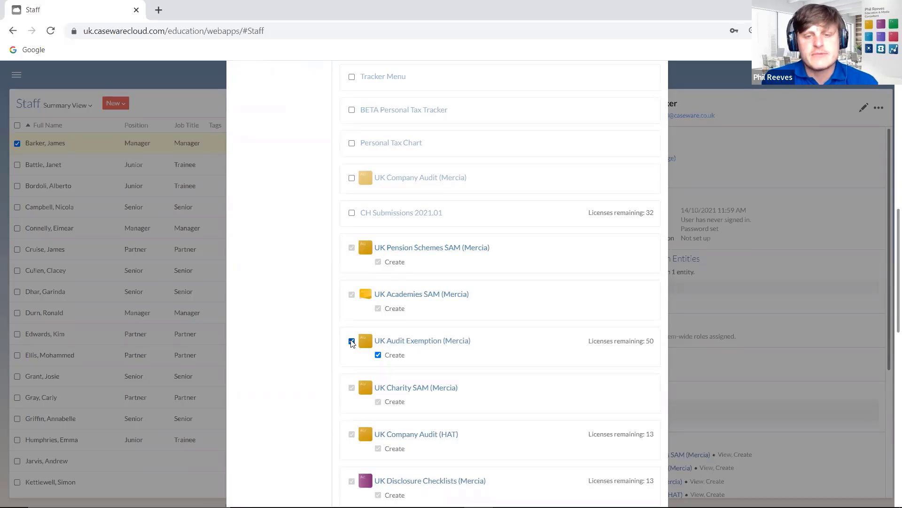
left_click(352, 341)
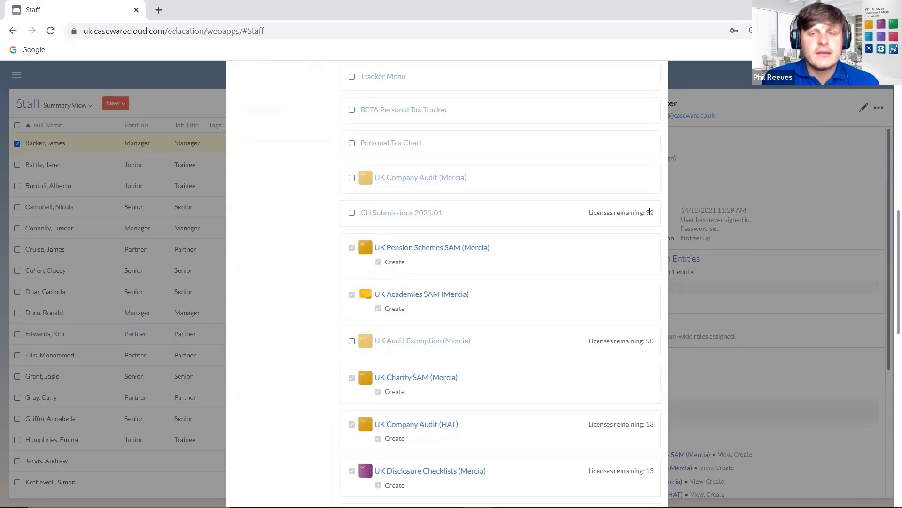
scroll(594, 228, "down", 4)
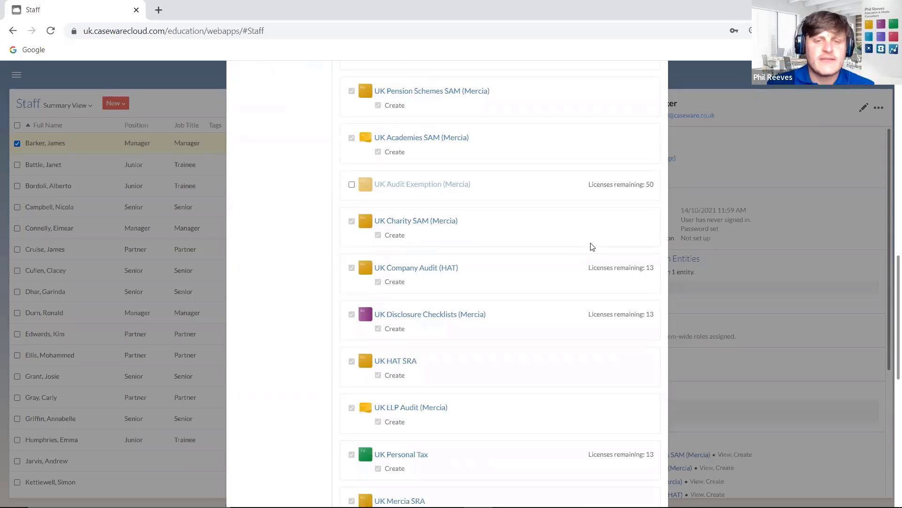
left_click_drag(604, 267, 637, 267)
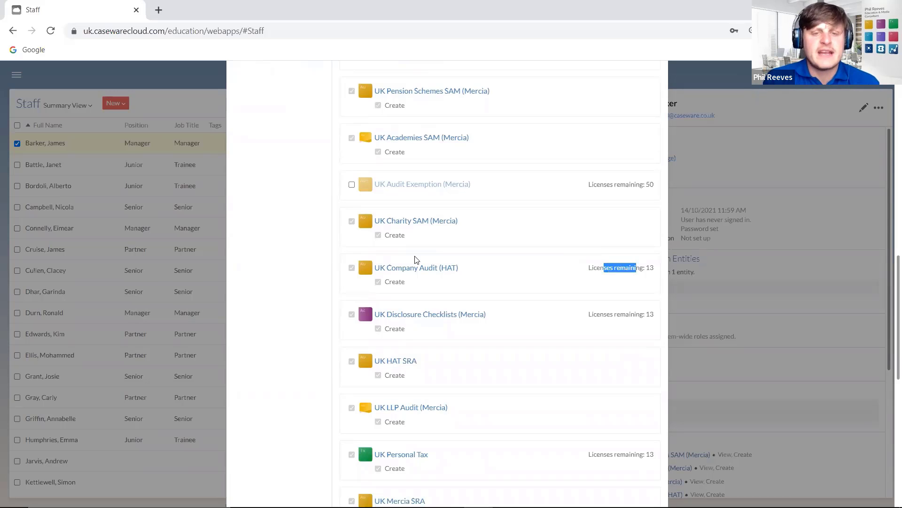
scroll(350, 277, "up", 10)
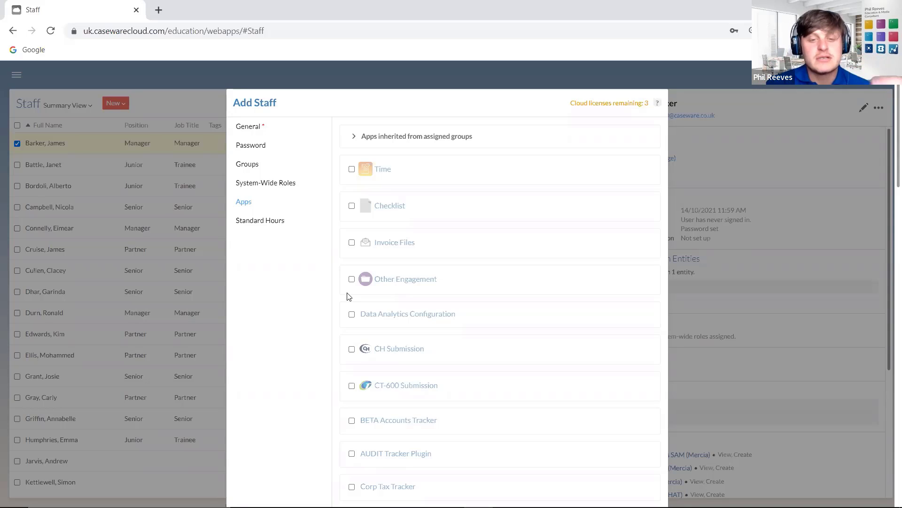
- Review the app list and inherited group apps, then show Standard Hours at organization standard hours
scroll(423, 347, "down", 10)
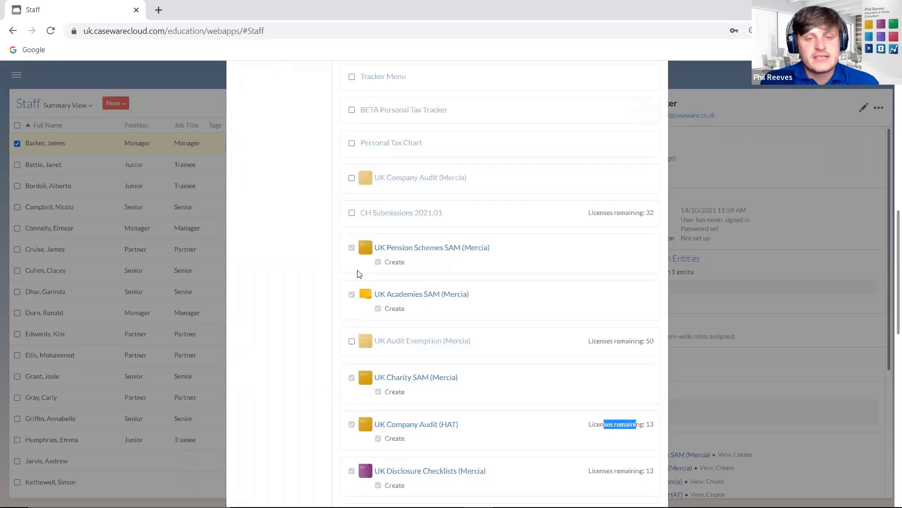
scroll(371, 320, "down", 3)
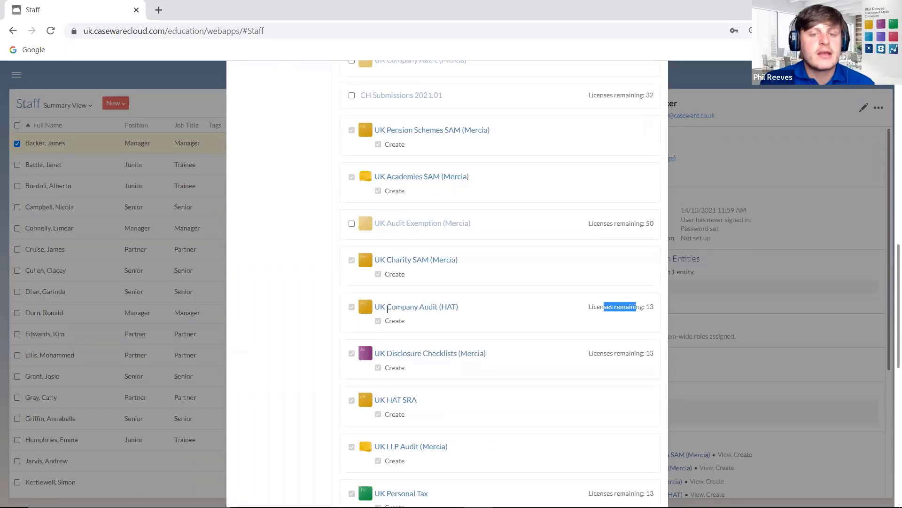
scroll(379, 371, "down", 1)
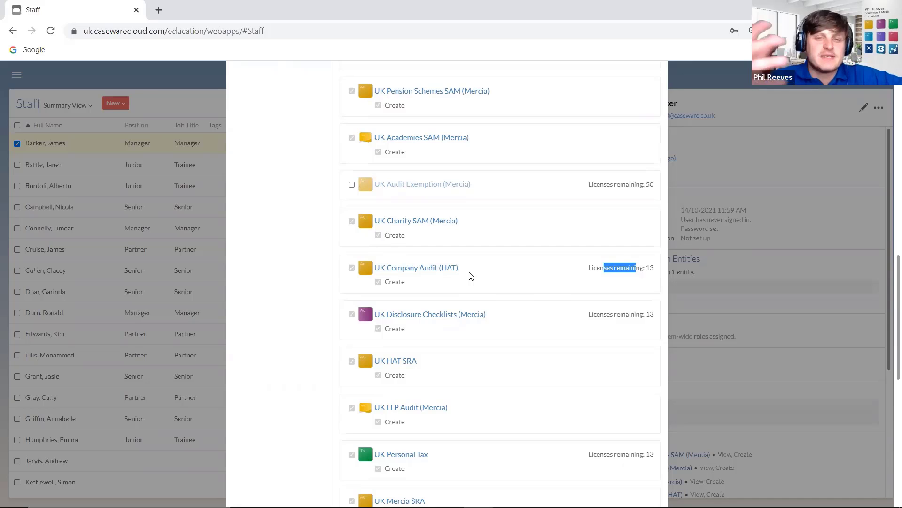
scroll(471, 276, "up", 4)
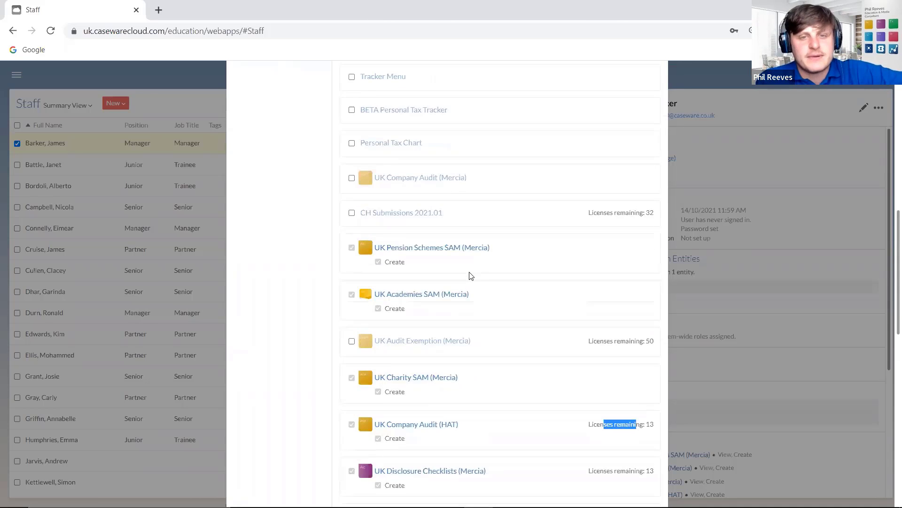
scroll(441, 311, "up", 12)
scroll(440, 311, "up", 1)
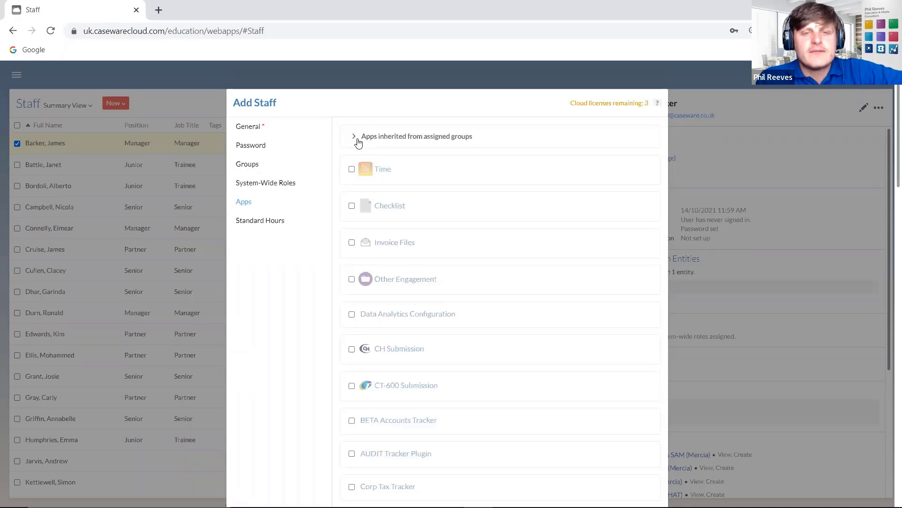
left_click(357, 140)
left_click(376, 139)
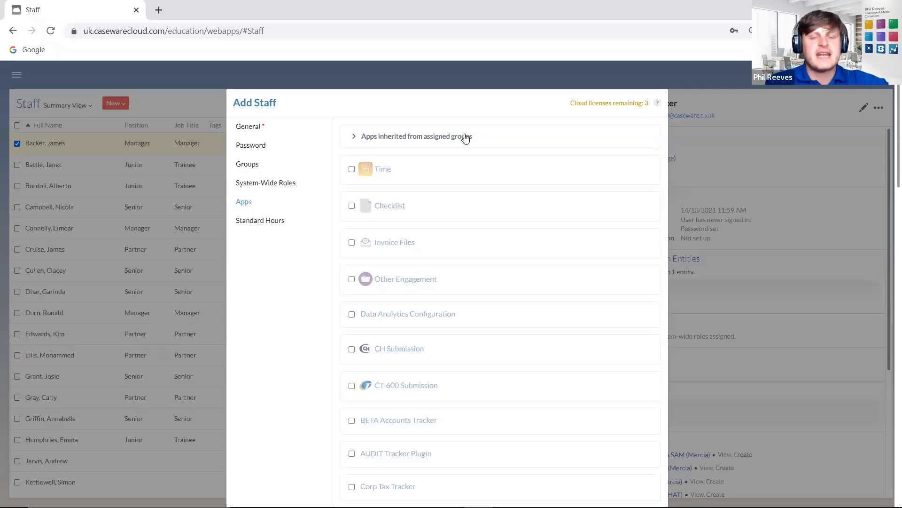
left_click(271, 224)
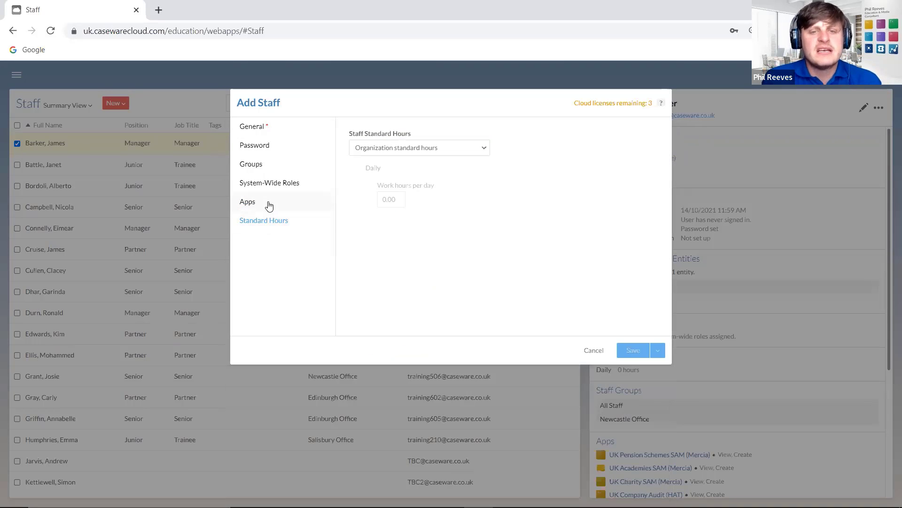
- Scroll through the Apps list again to review the staff member's app access
left_click(264, 206)
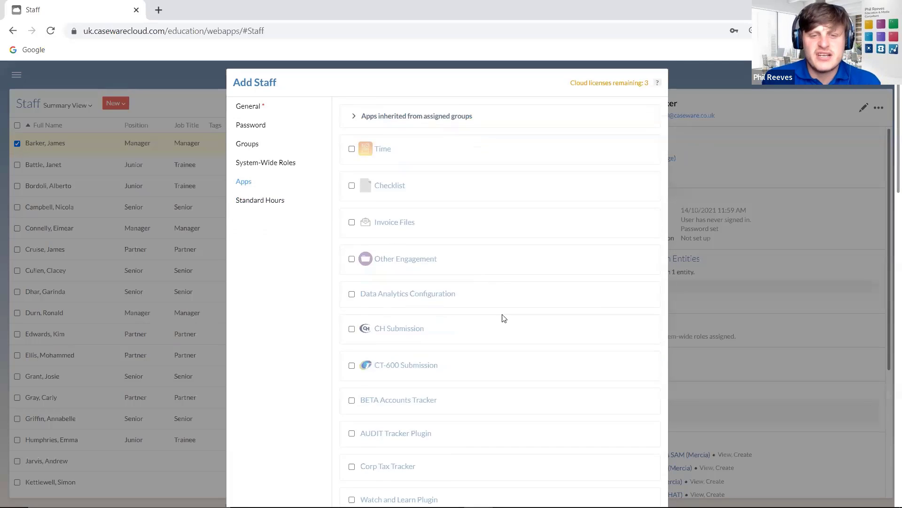
scroll(503, 318, "down", 20)
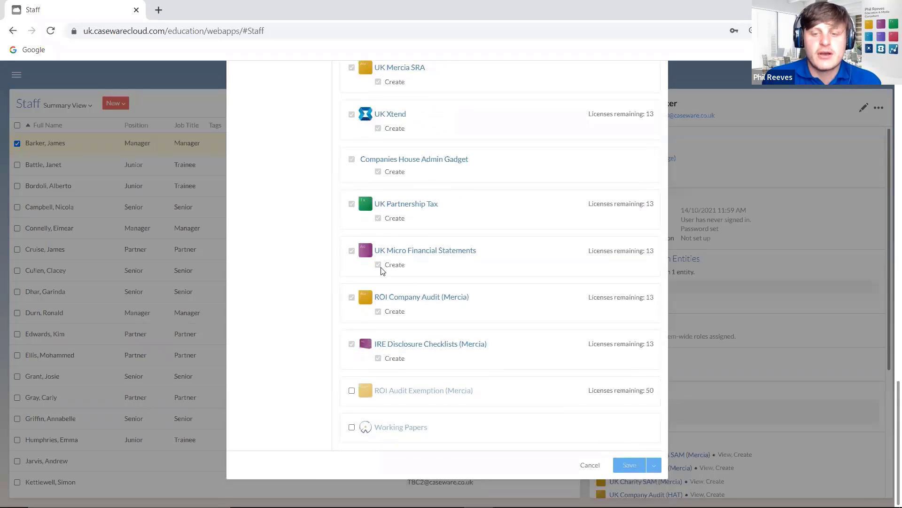
scroll(314, 182, "up", 20)
- Check the first, middle and last name fields, keep Partner as position, and show Password options
left_click(250, 126)
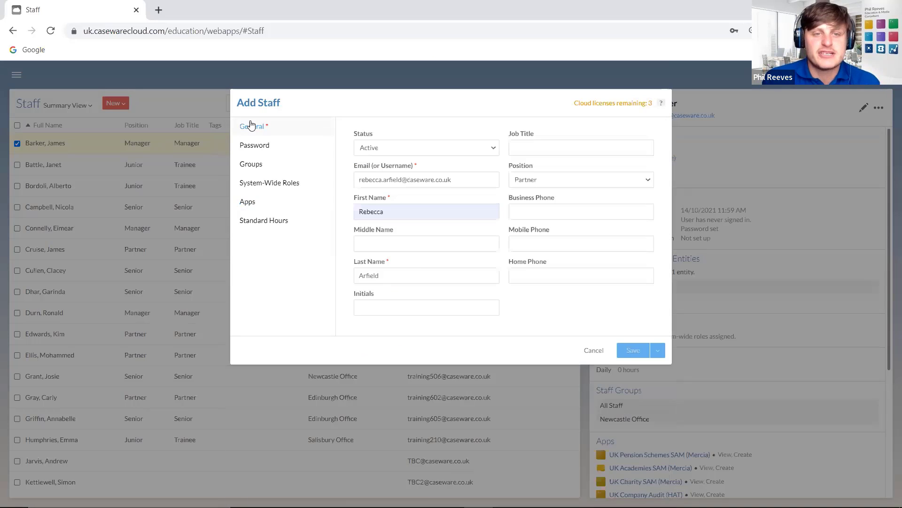
left_click(435, 278)
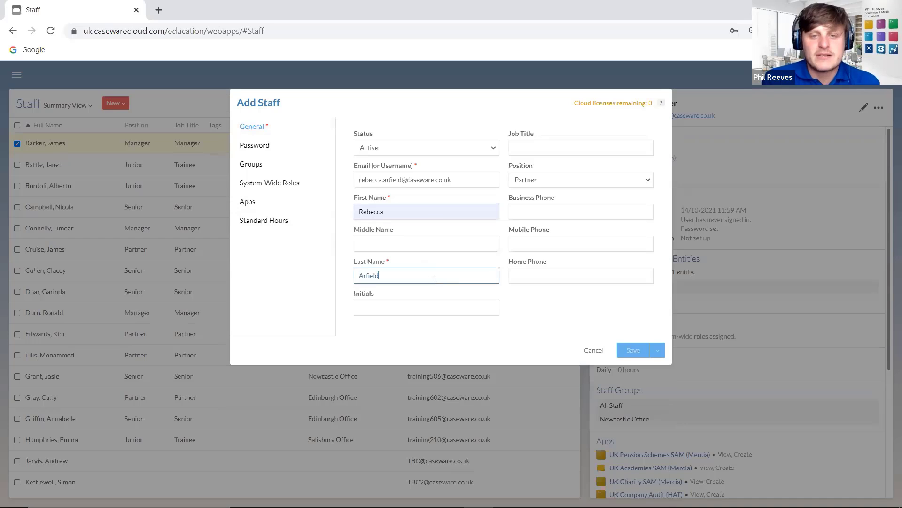
left_click(421, 214)
left_click(423, 241)
left_click(582, 180)
left_click(581, 200)
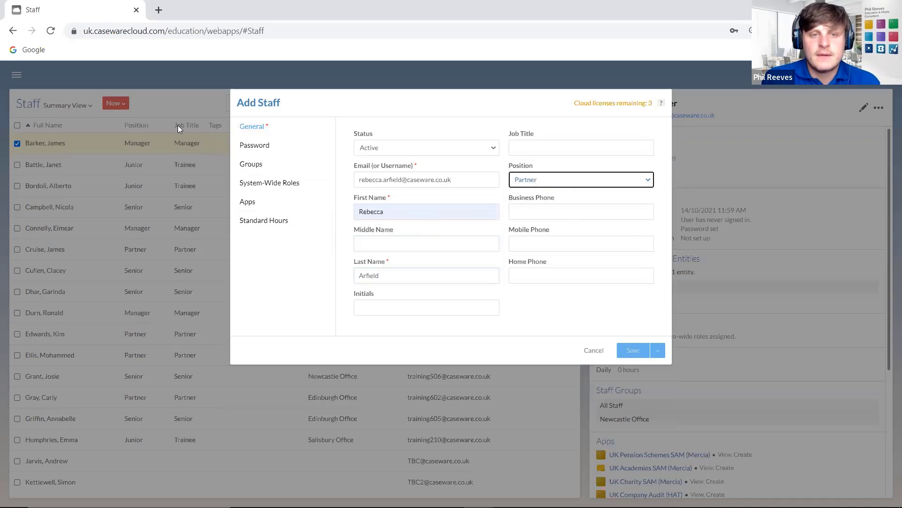
left_click(239, 146)
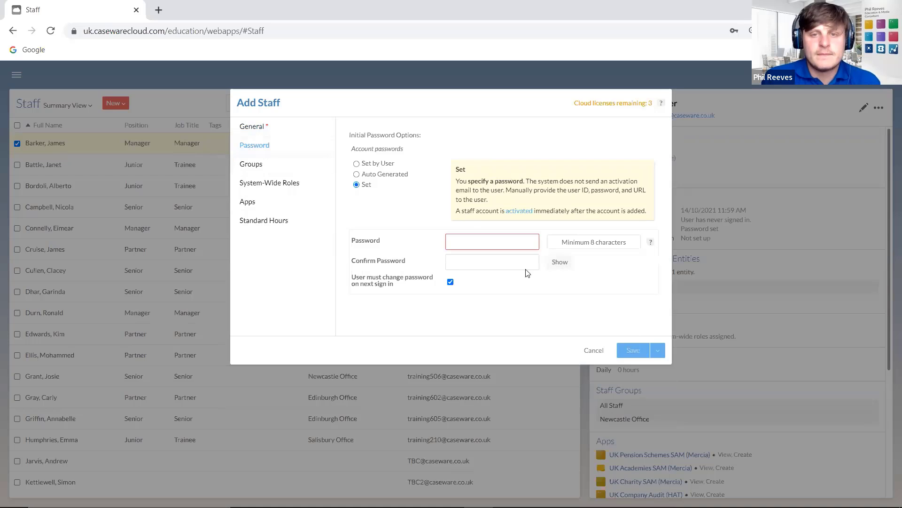
- Choose 'Set by User' for the password and save the new Partner staff member
left_click(357, 164)
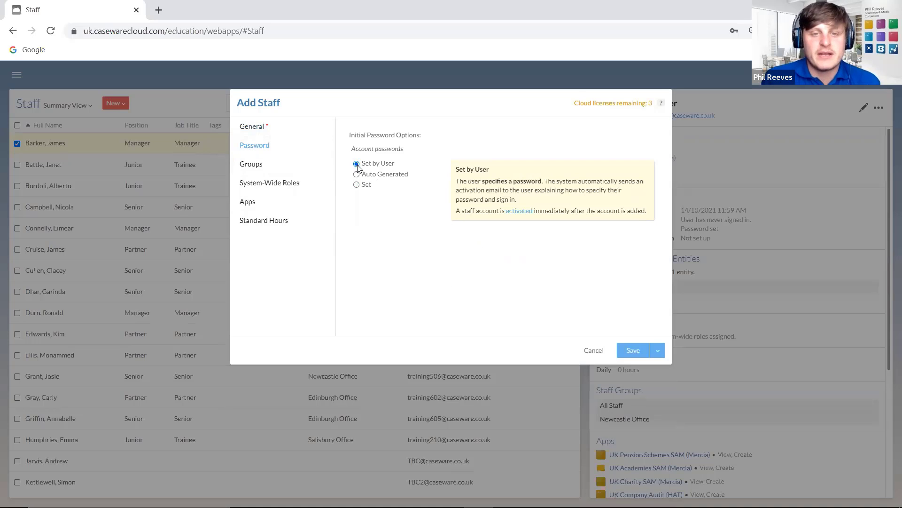
left_click(633, 352)
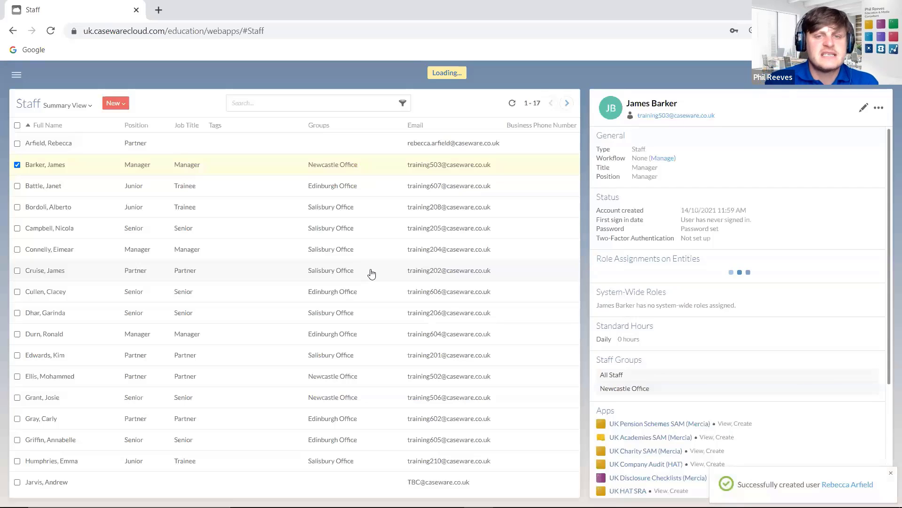
- Select the new Partner in the Staff list and open her Edit form at General details
left_click(262, 143)
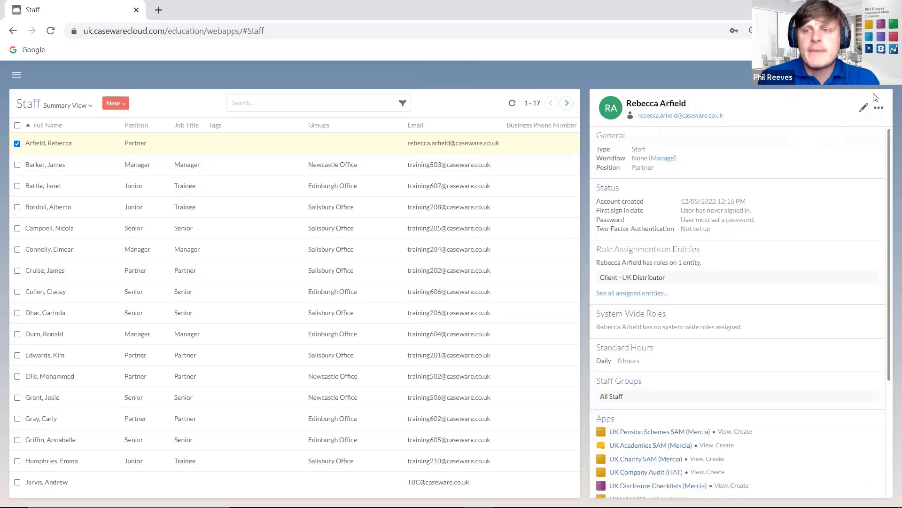
left_click(863, 109)
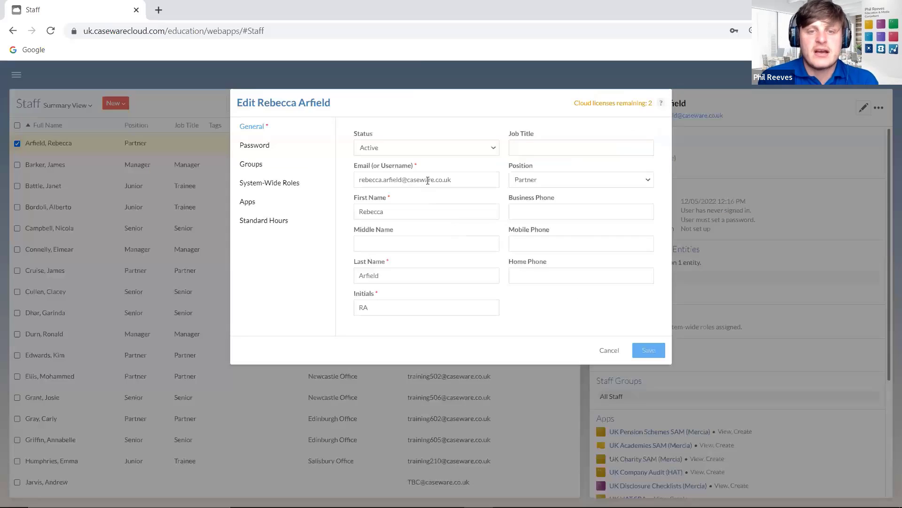
left_click_drag(355, 179, 424, 206)
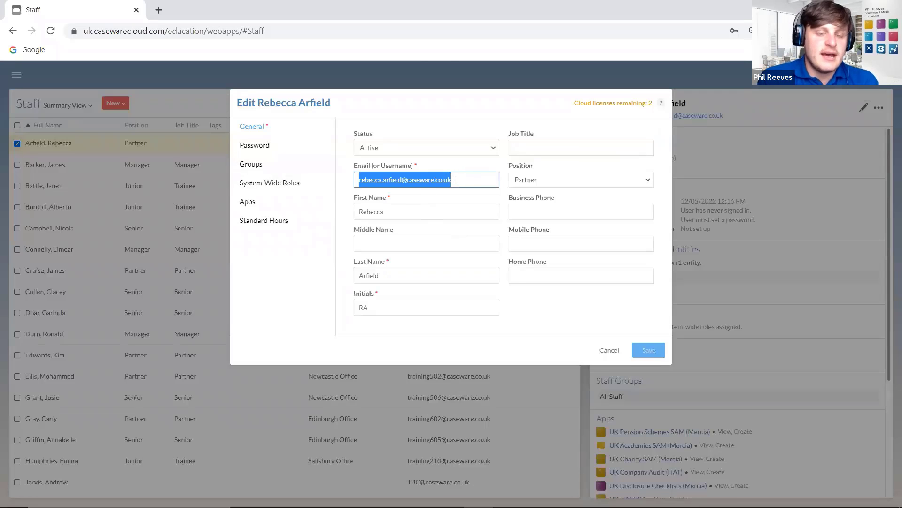
- Review the e-mail, name and auto-filled initials fields, cancel the edit, and show the New options
left_click(455, 179)
left_click(432, 207)
left_click(430, 269)
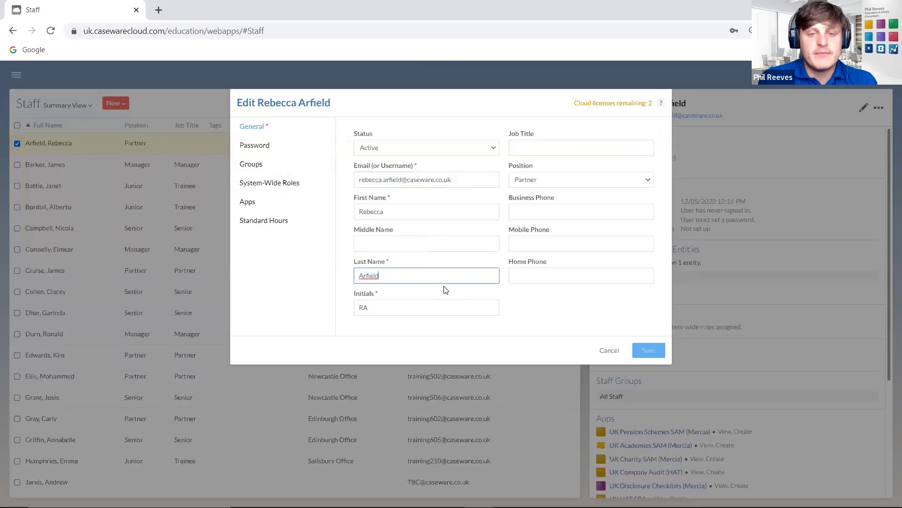
left_click(400, 307)
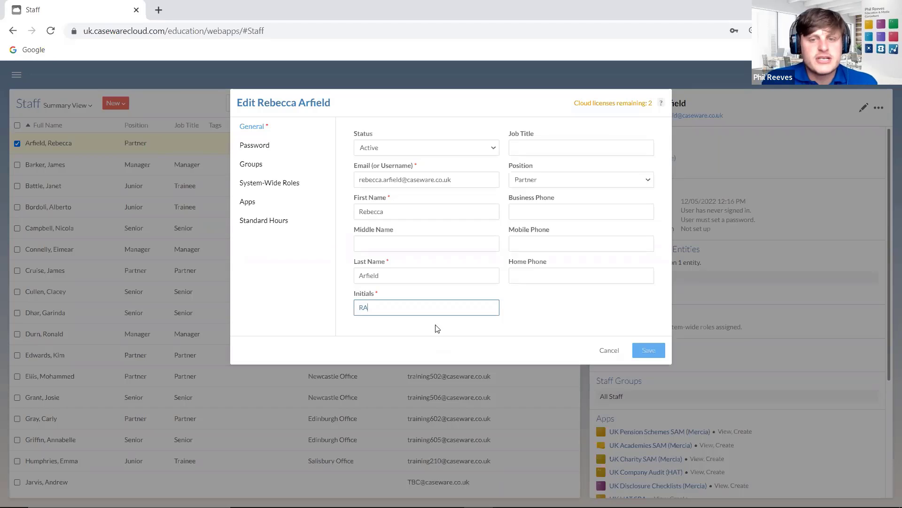
left_click(610, 352)
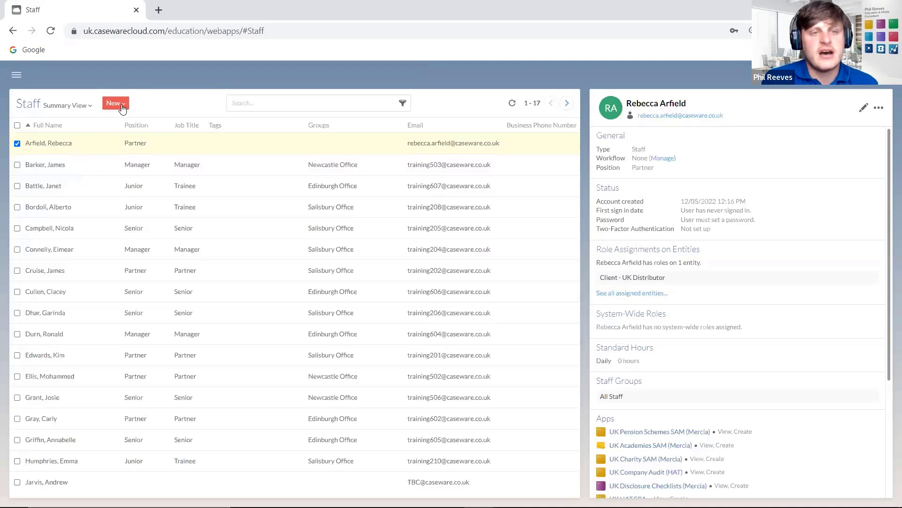
left_click(116, 103)
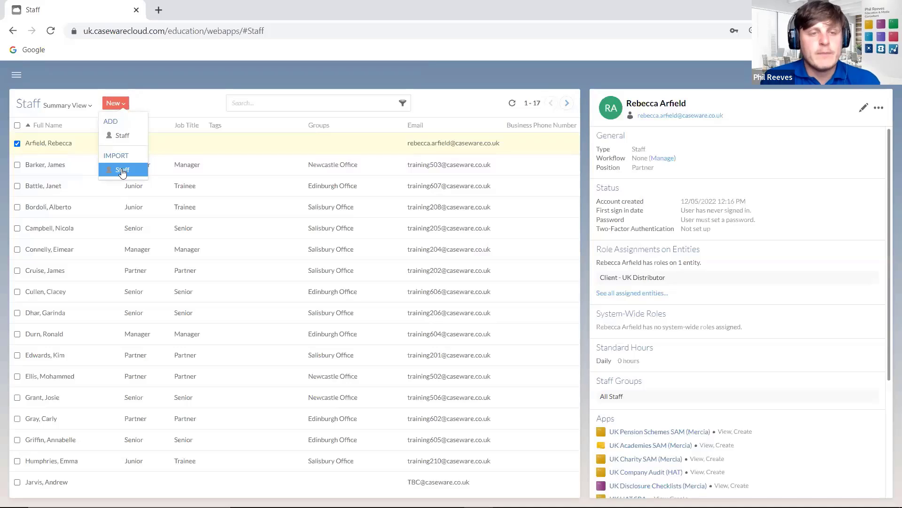
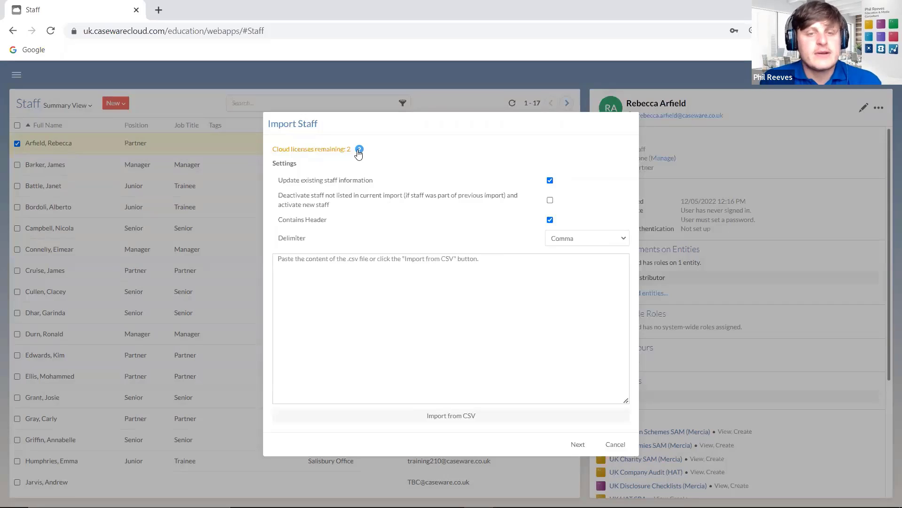
- Check the remaining cloud licences, then pick the Staff CSV from the import file browser
left_click(359, 149)
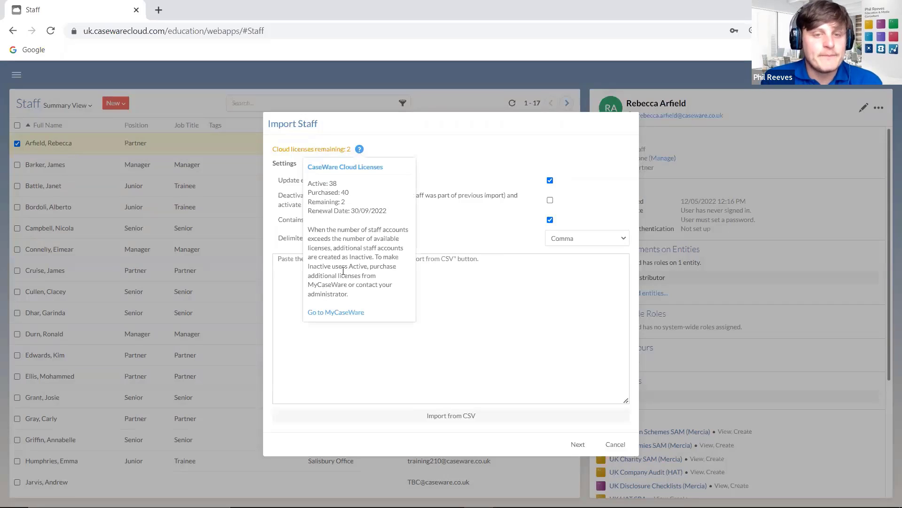
left_click(464, 134)
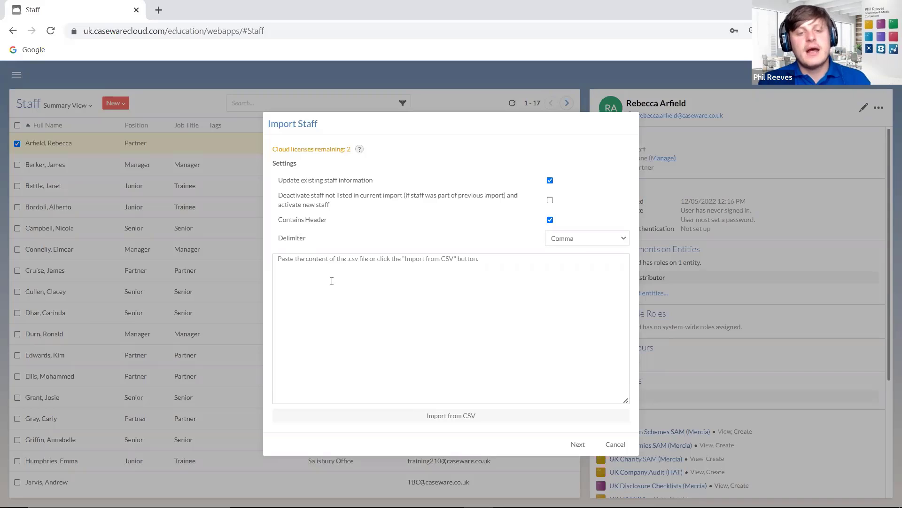
left_click(457, 419)
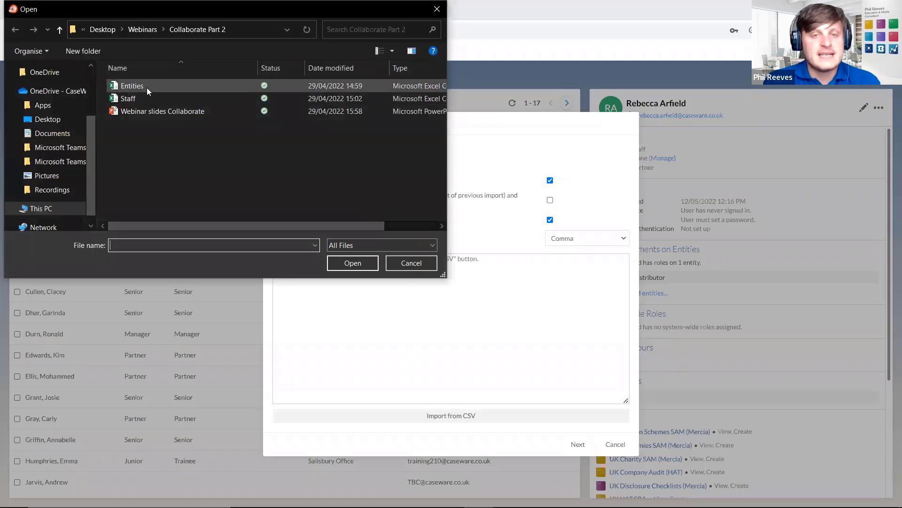
left_click(148, 86)
left_click(141, 98)
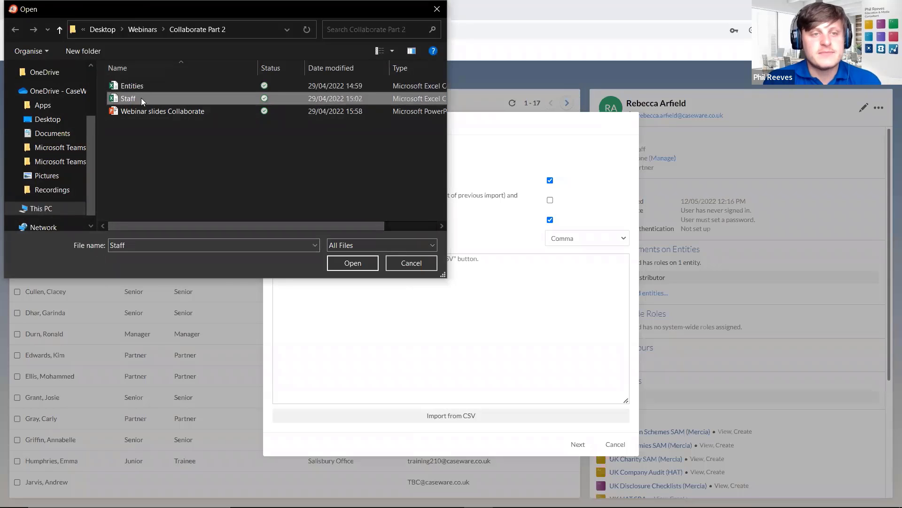
right_click(141, 98)
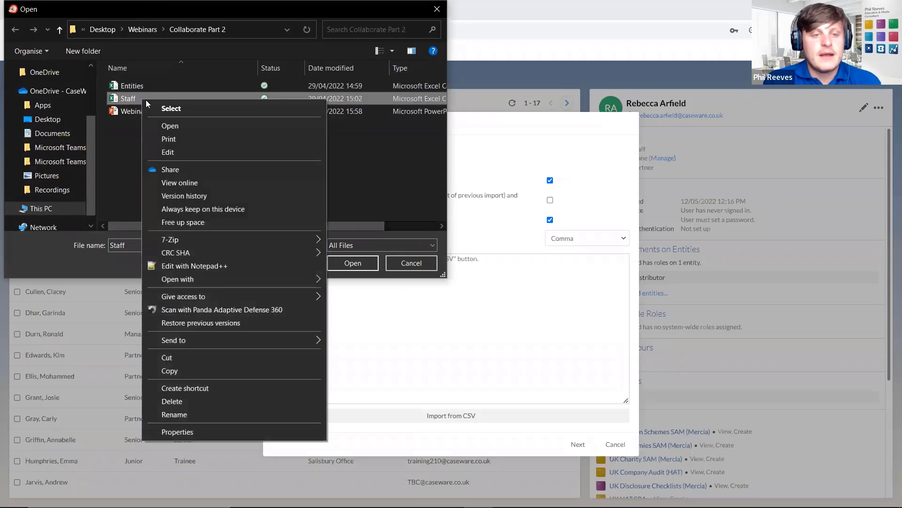
- Open Staff.csv in Excel, review its email, name and job title columns, and close without saving
mouse_move(226, 279)
left_click(366, 282)
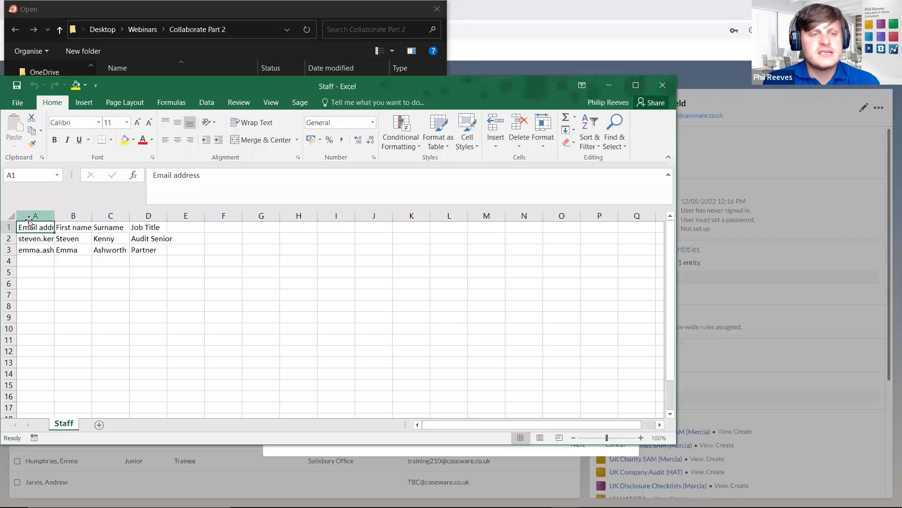
left_click_drag(55, 214, 109, 215)
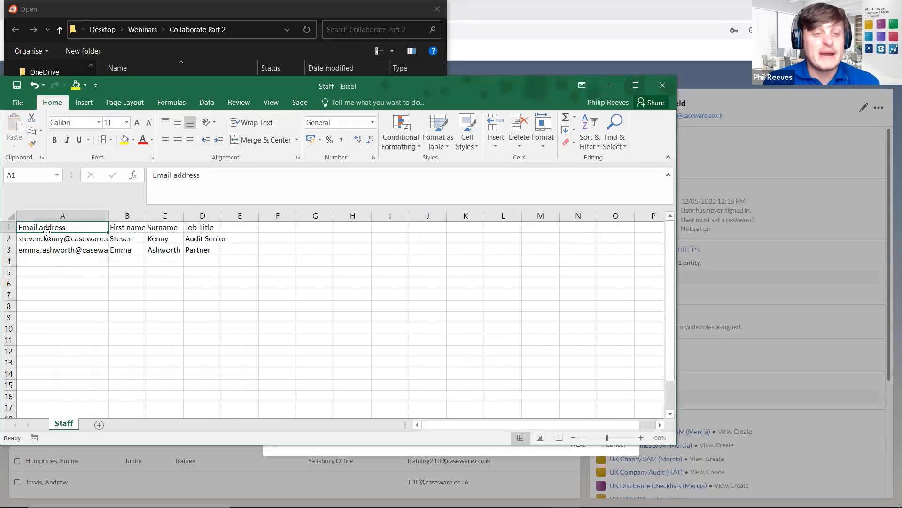
left_click(127, 230)
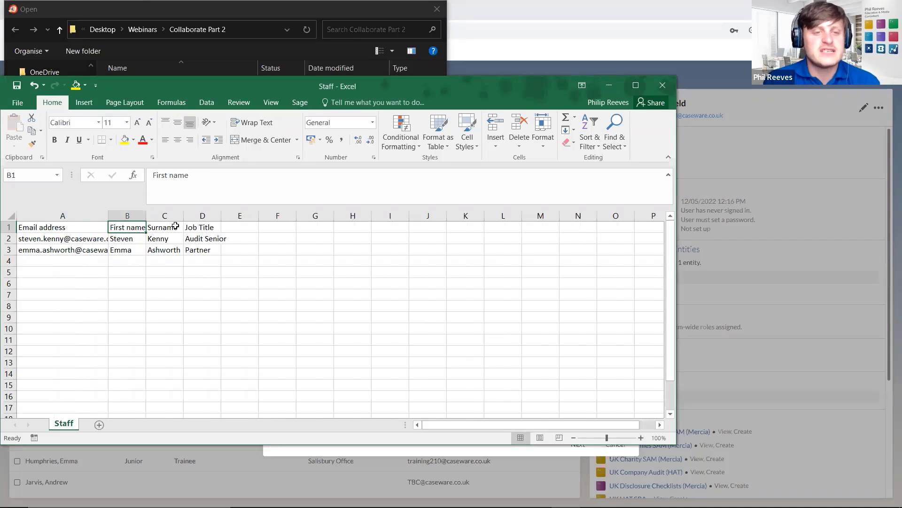
left_click(177, 228)
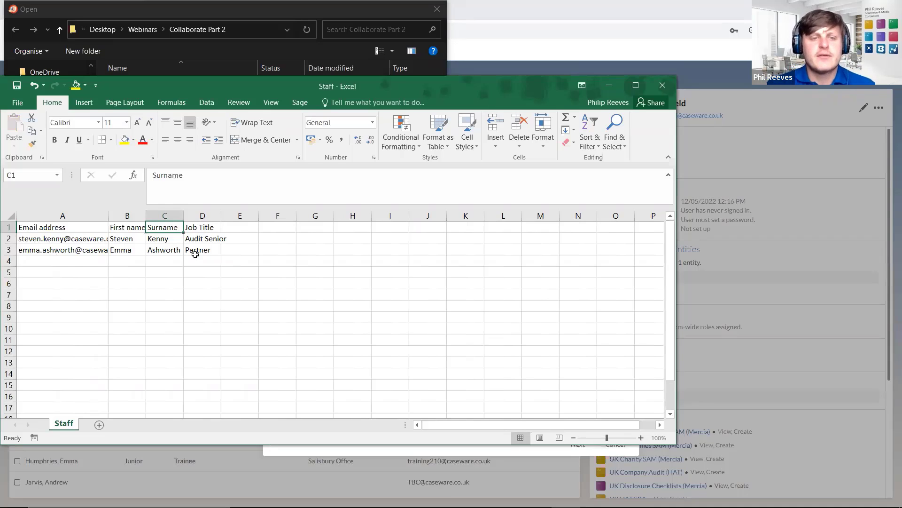
left_click(200, 226)
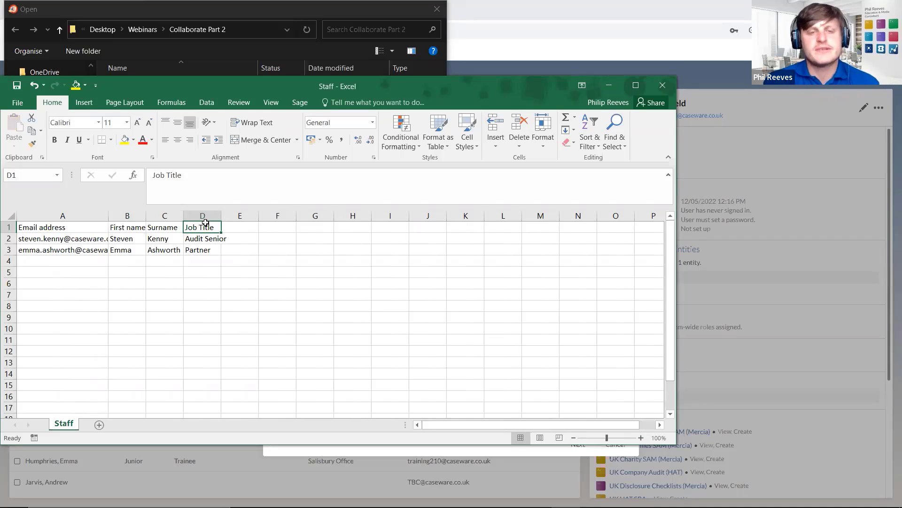
left_click(663, 85)
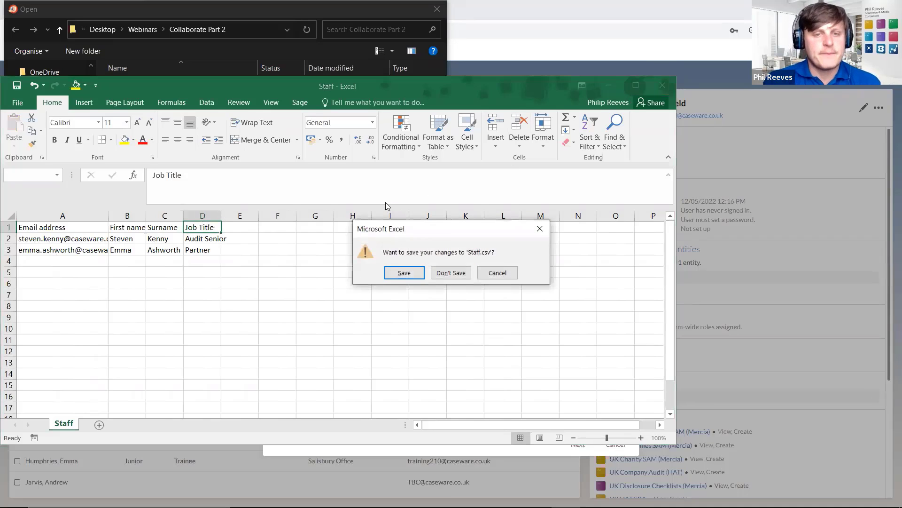
left_click(462, 275)
- Load the Staff CSV into the import dialog and continue to column mapping
double_click(170, 95)
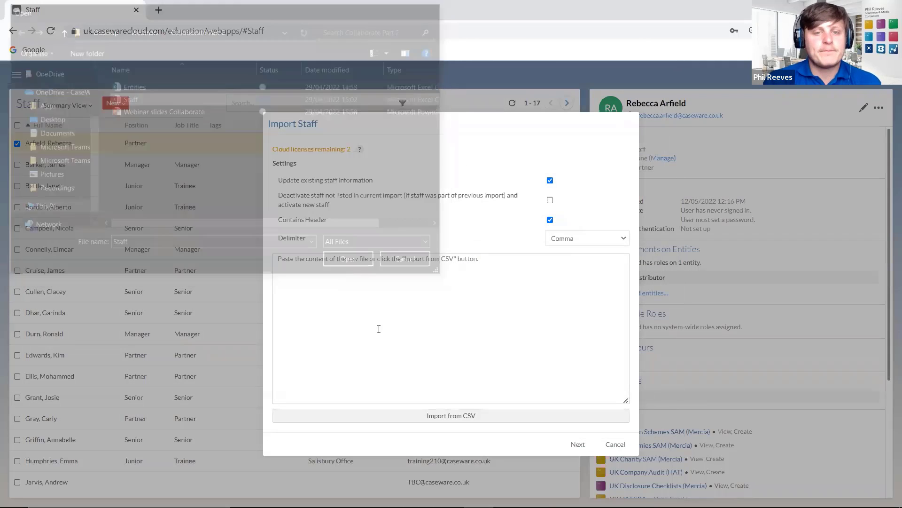
left_click_drag(280, 260, 454, 280)
left_click(472, 304)
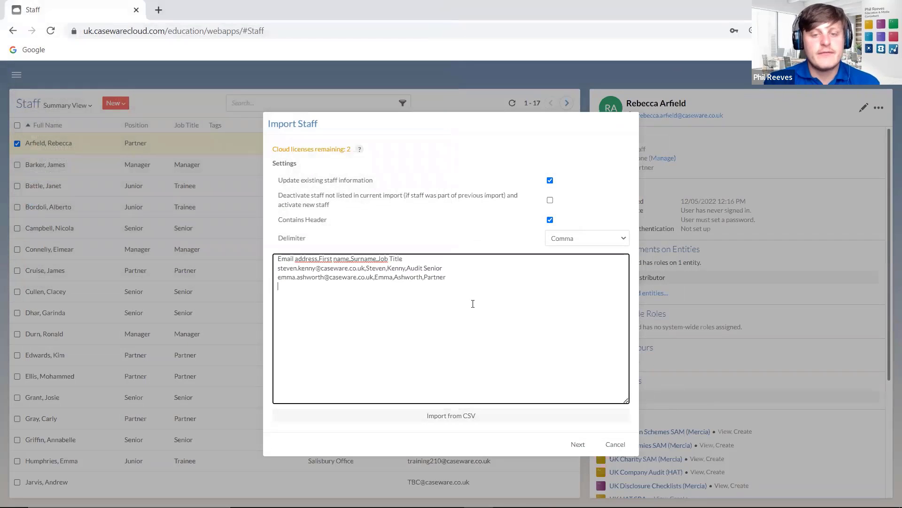
left_click(577, 444)
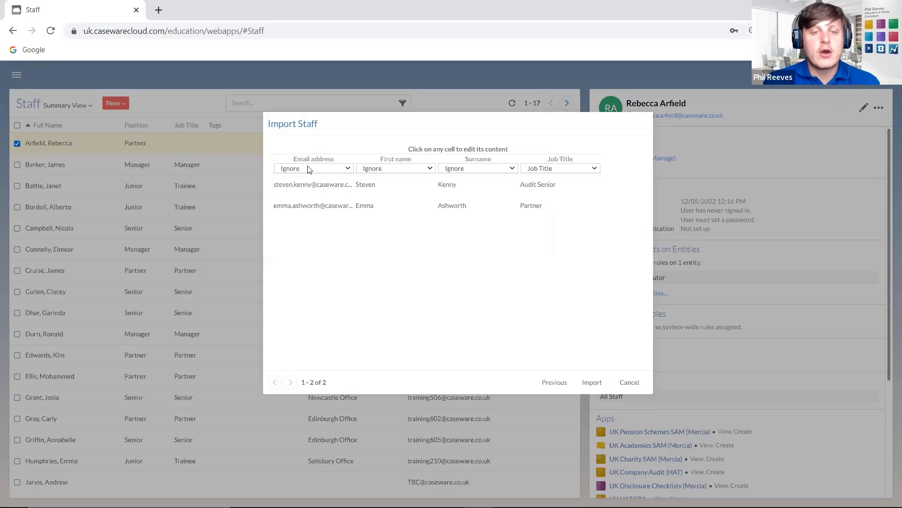
- Map the CSV columns to Email, First Name, Last Name and Job Title
left_click_drag(335, 129, 305, 192)
left_click(306, 230)
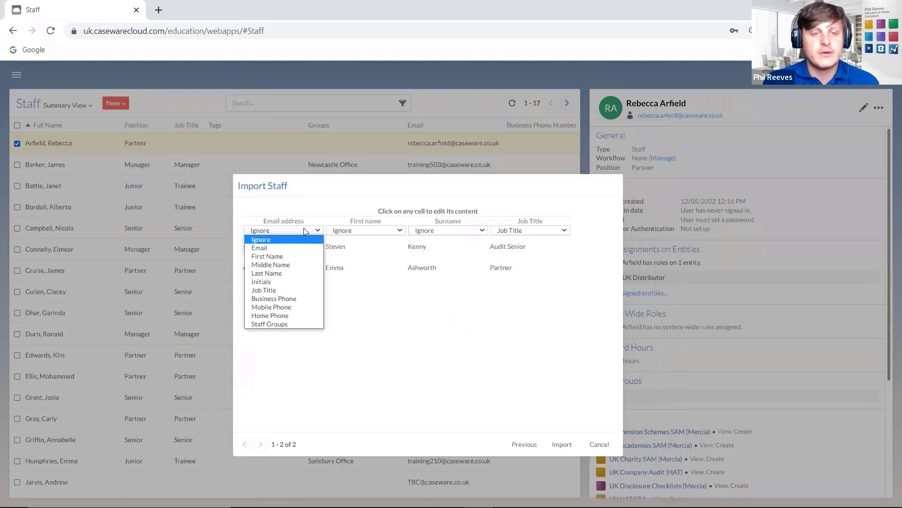
left_click(274, 247)
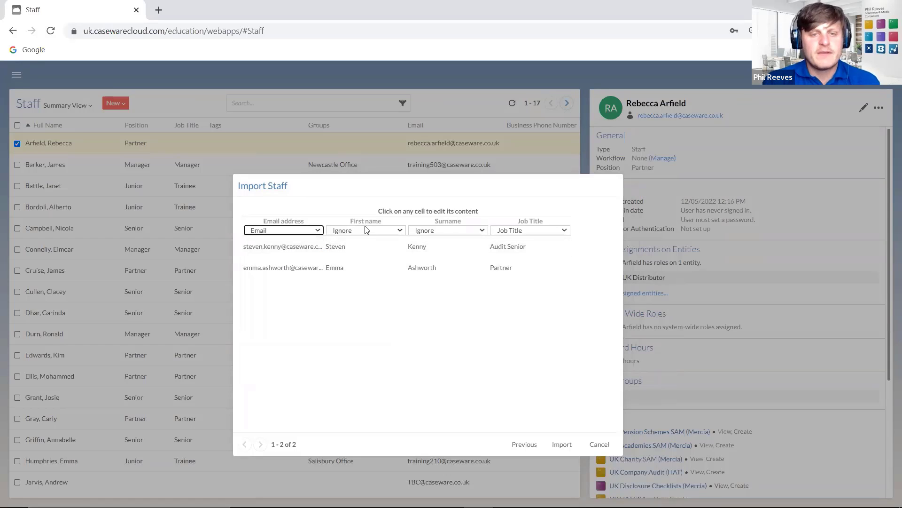
left_click(365, 229)
left_click(359, 256)
left_click(448, 231)
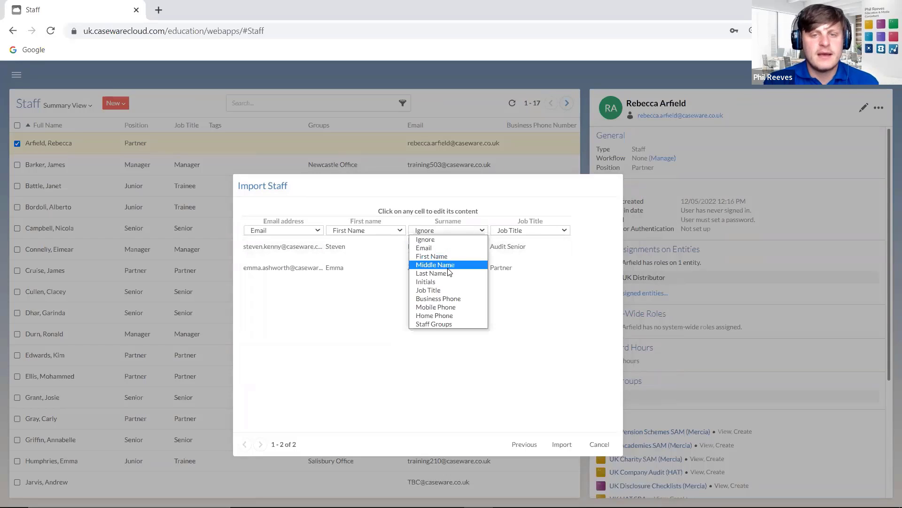
left_click(449, 265)
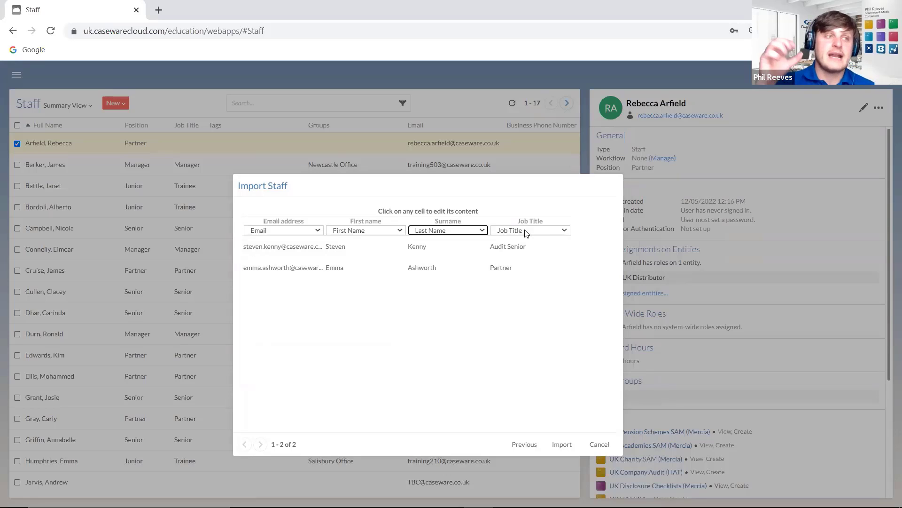
left_click(527, 232)
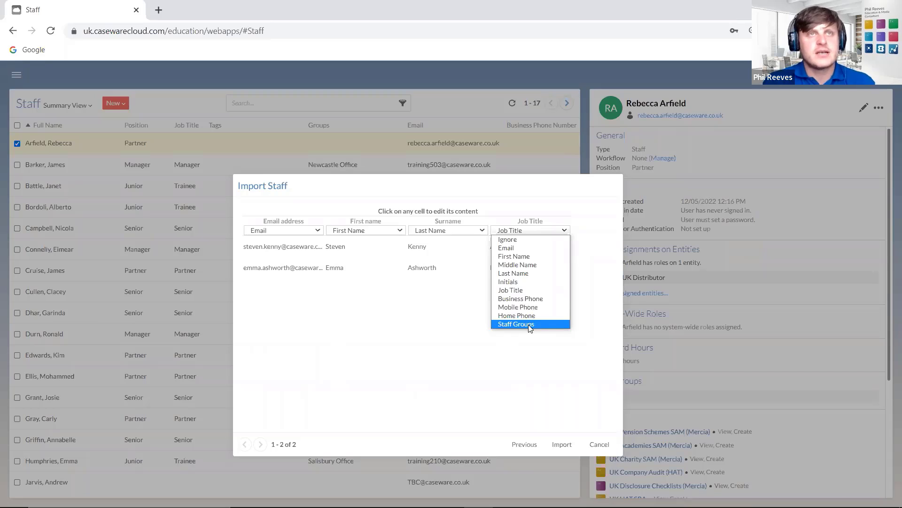
left_click(522, 290)
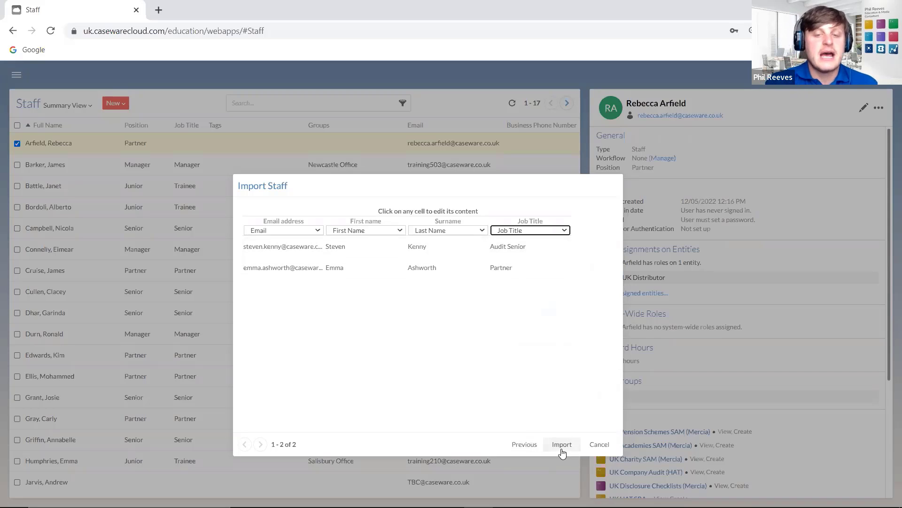
- Cancel the staff import and go to Settings > Security > Role Permissions
left_click(607, 449)
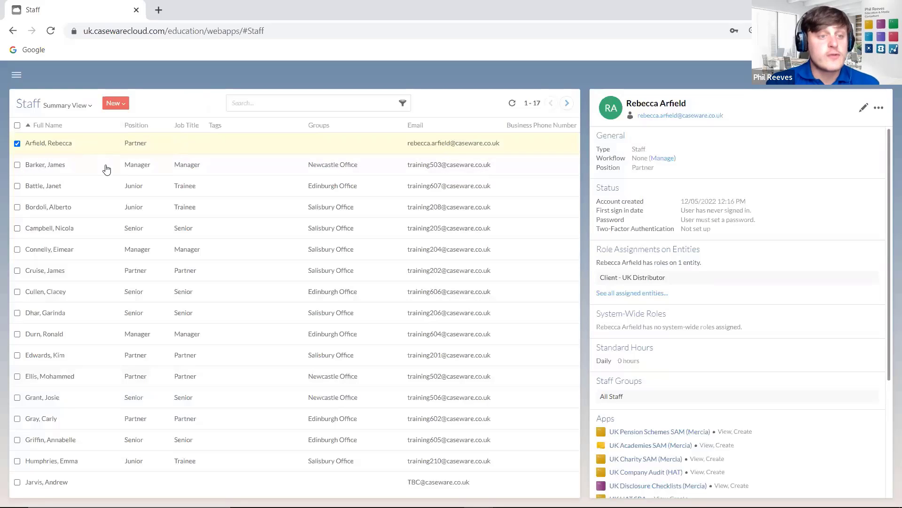
left_click(17, 77)
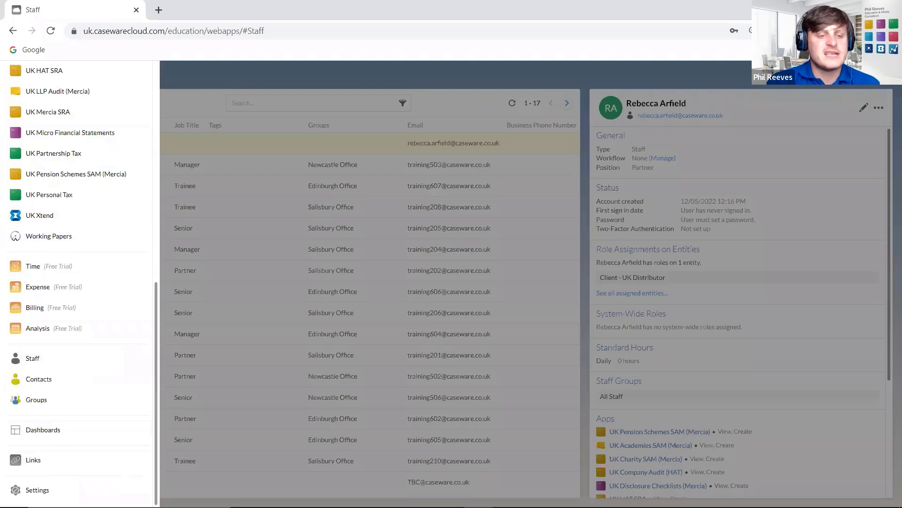
left_click(60, 489)
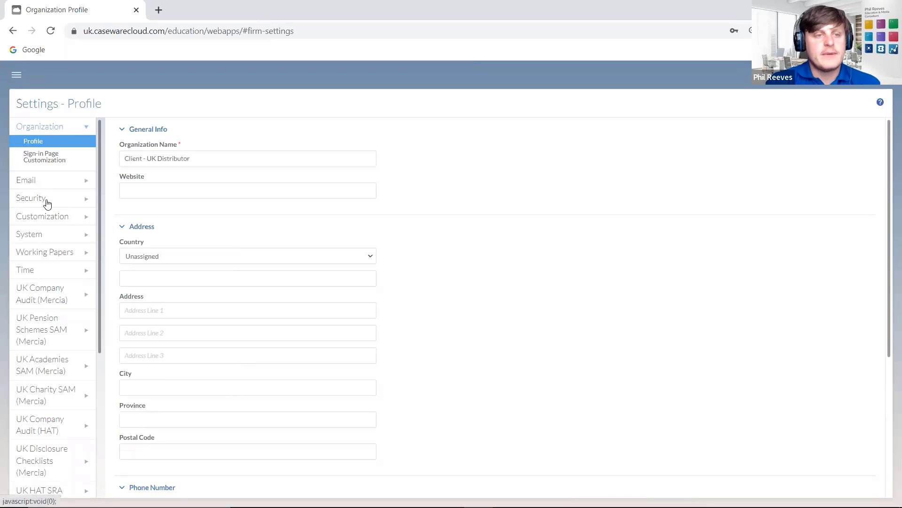
left_click(46, 201)
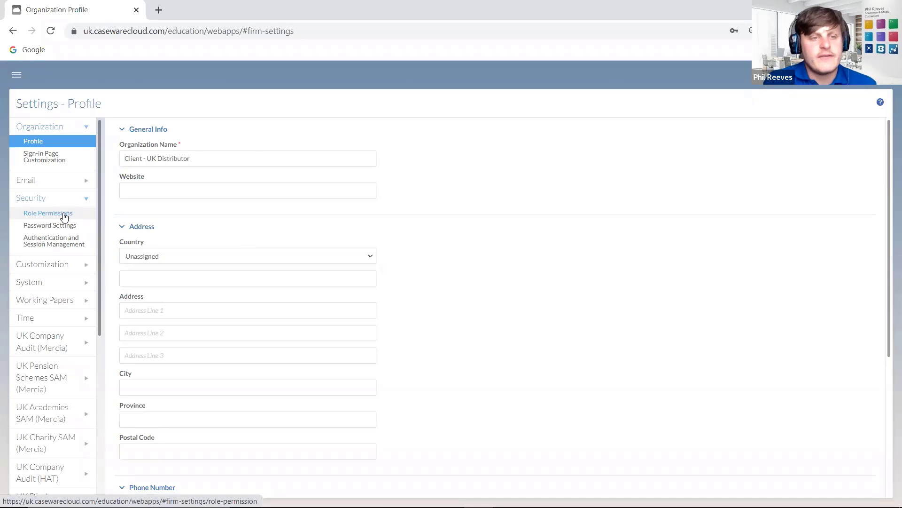
left_click(57, 212)
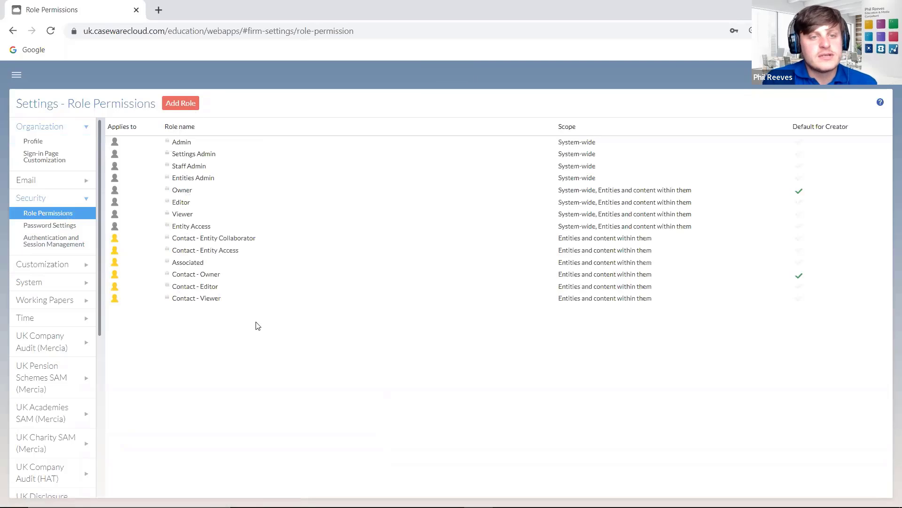
- View the Admin role's permissions, toggling between all and available permissions
left_click(182, 144)
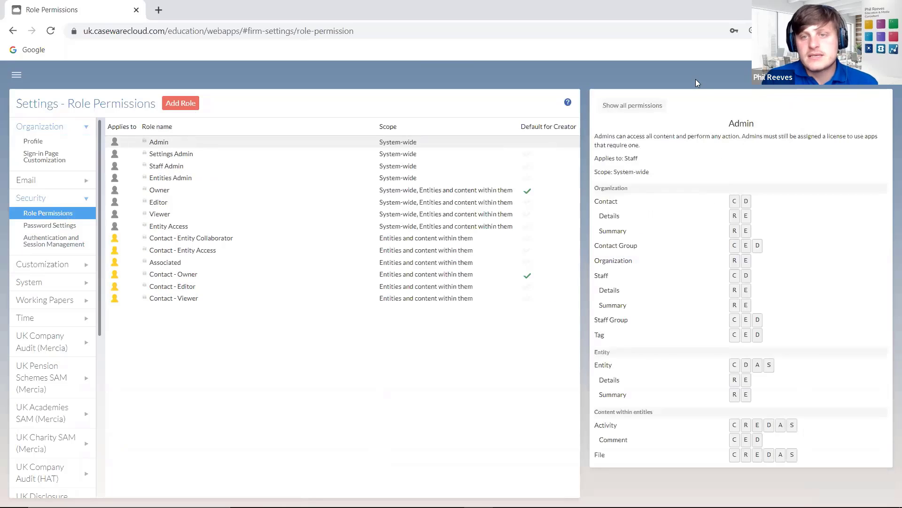
left_click(628, 107)
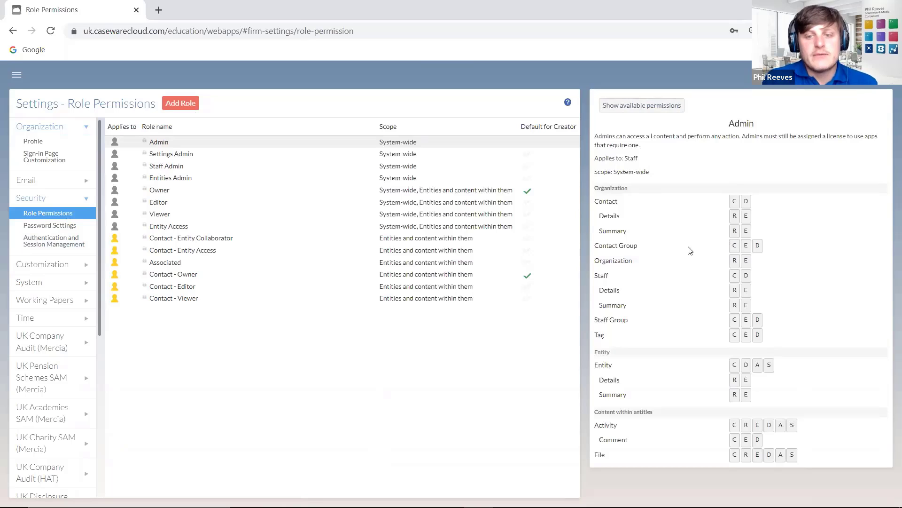
left_click(629, 106)
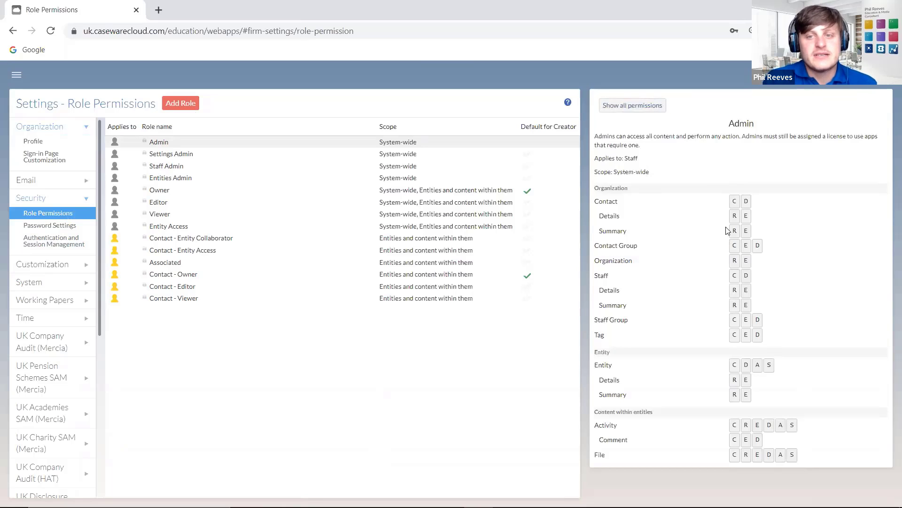
left_click(632, 105)
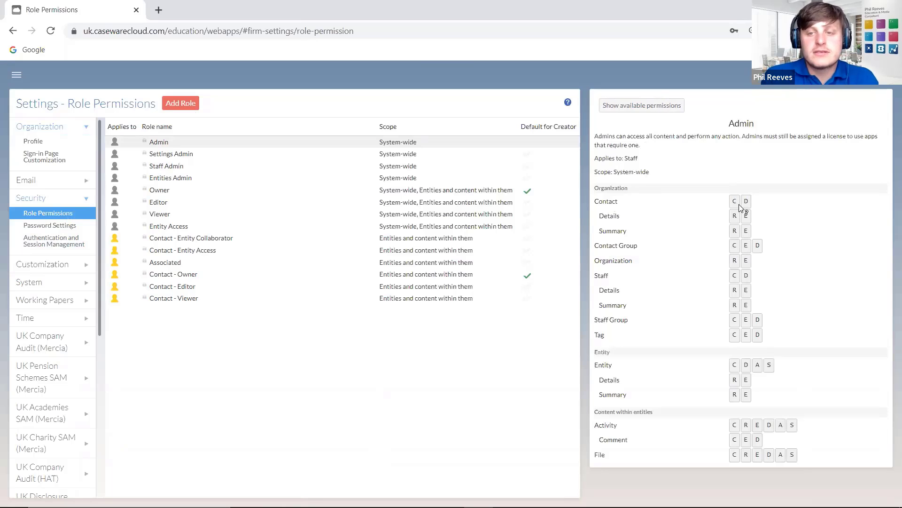
mouse_move(736, 203)
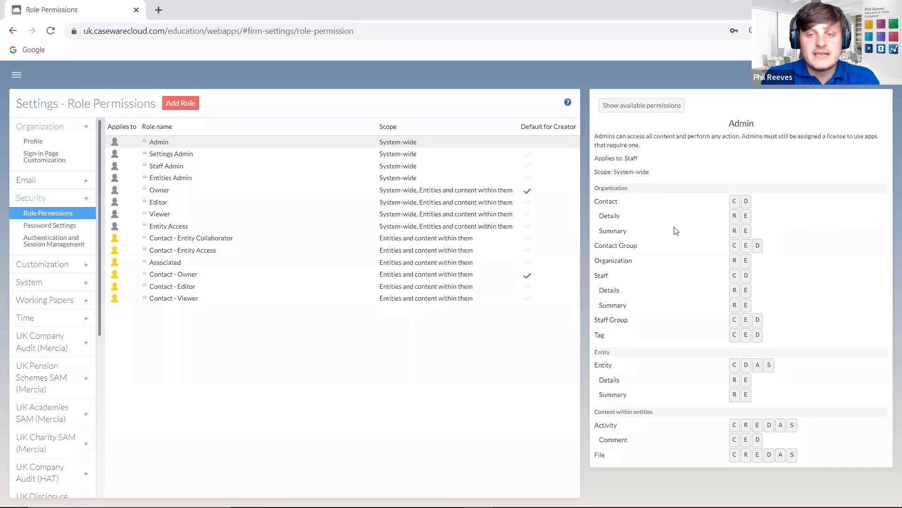
mouse_move(736, 221)
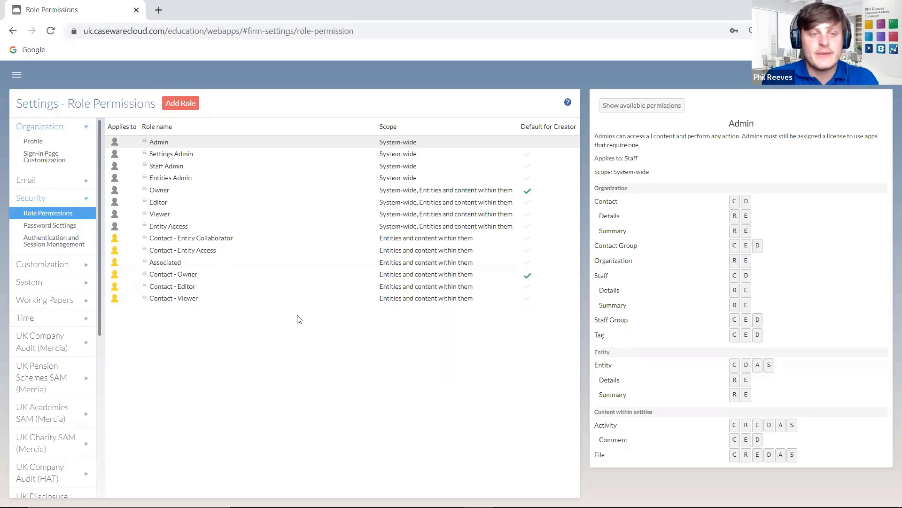
- Compare permissions across Settings Admin, Staff Admin, Entities Admin, Owner and Admin roles
left_click(165, 159)
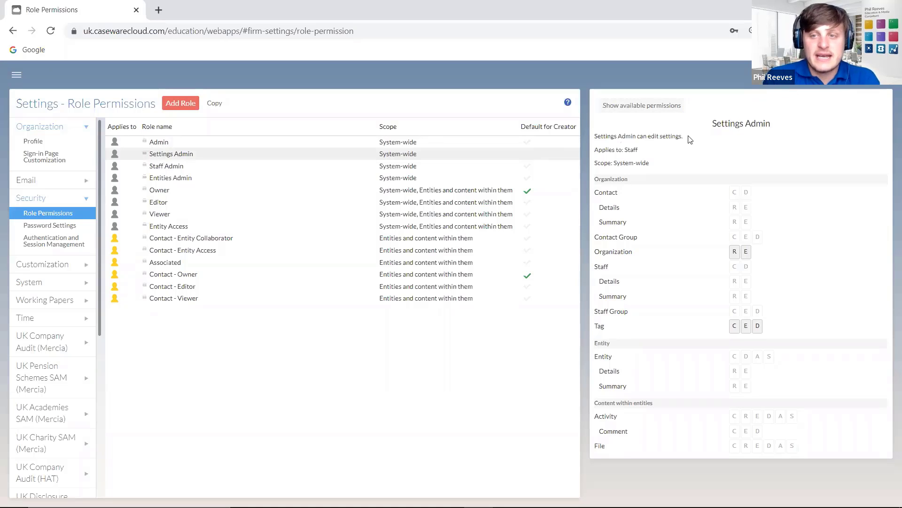
left_click(160, 170)
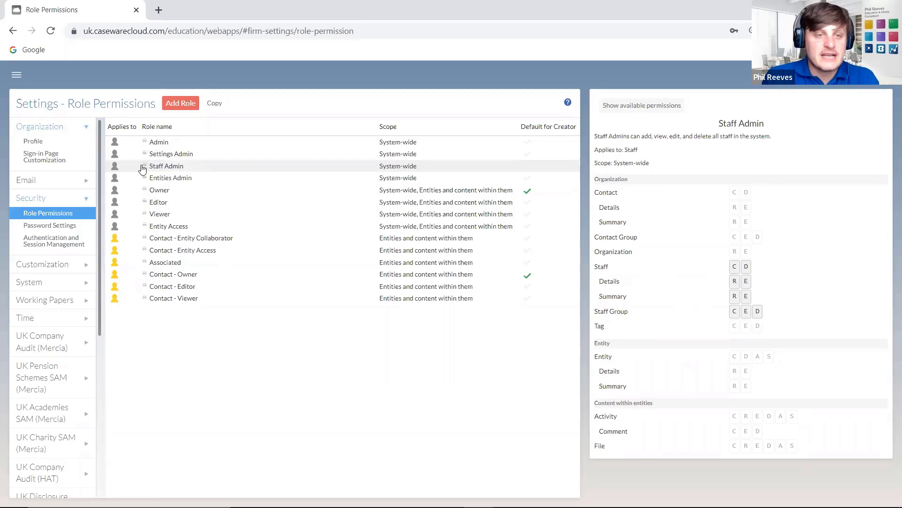
left_click(158, 177)
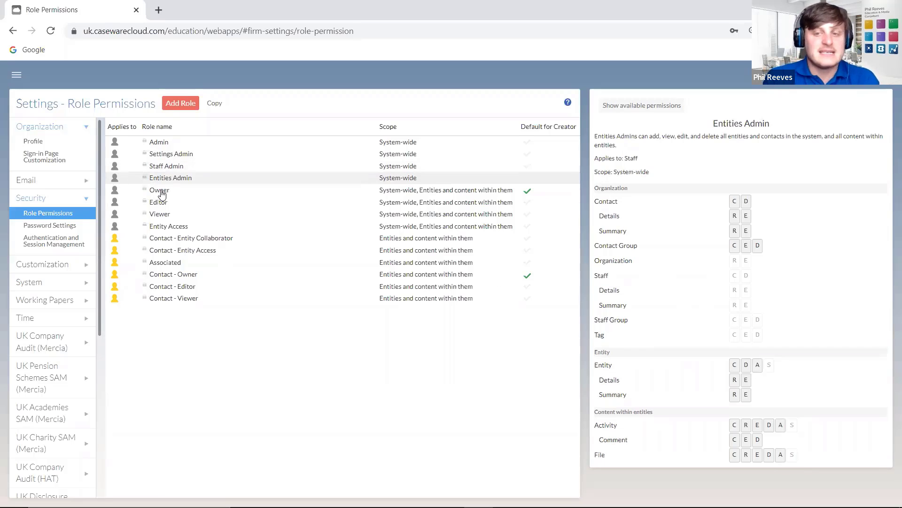
left_click(161, 193)
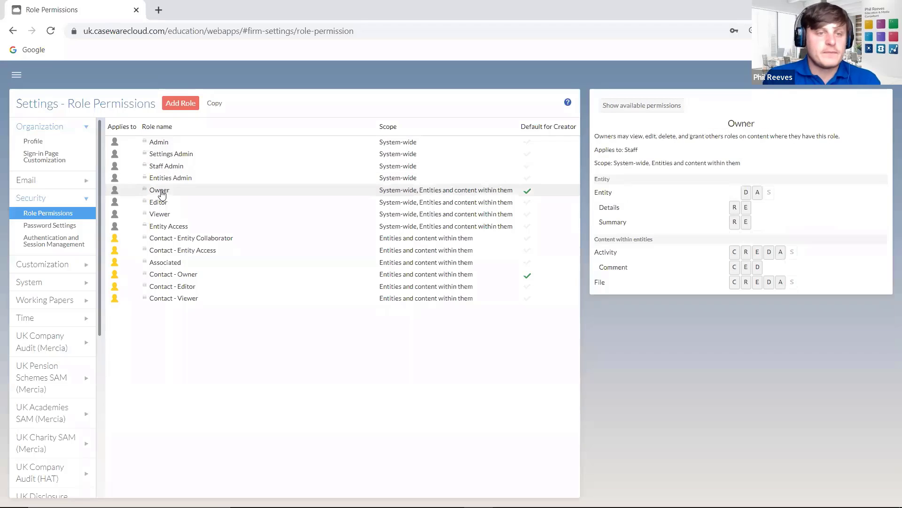
left_click(170, 143)
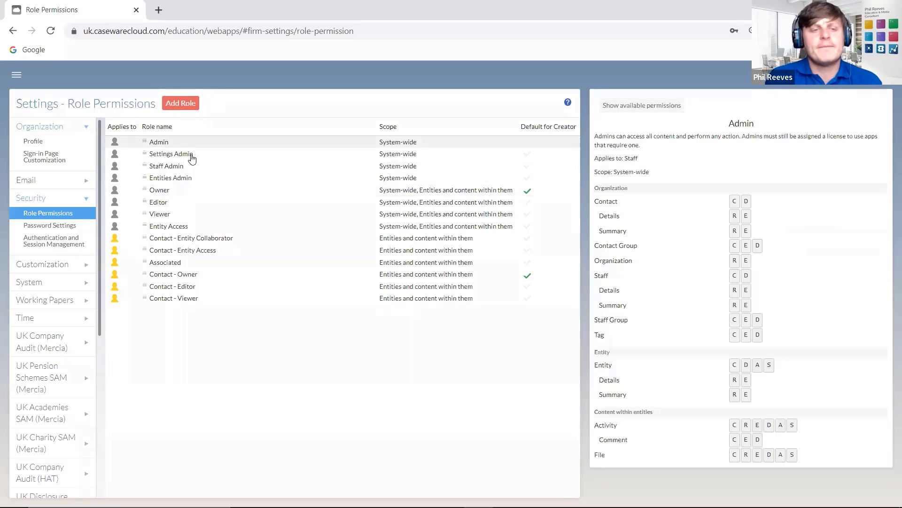
left_click(161, 156)
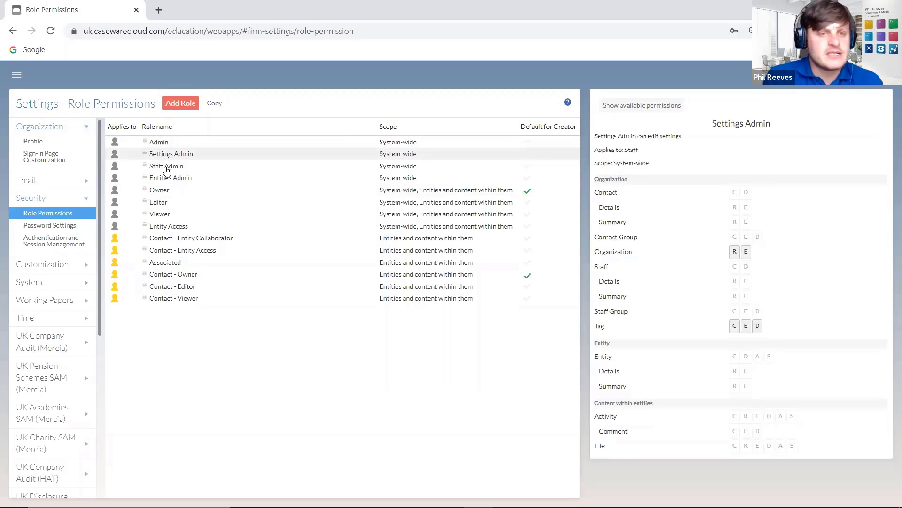
left_click(167, 168)
left_click(165, 179)
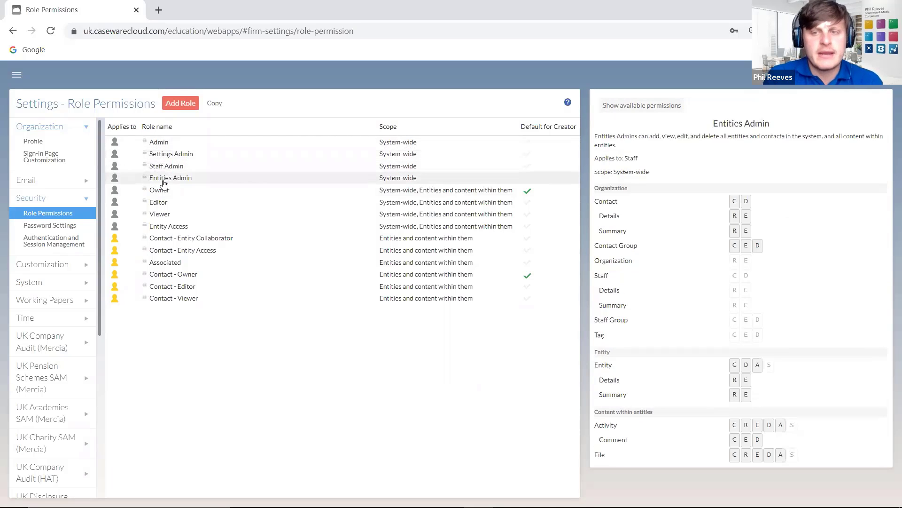
left_click(159, 146)
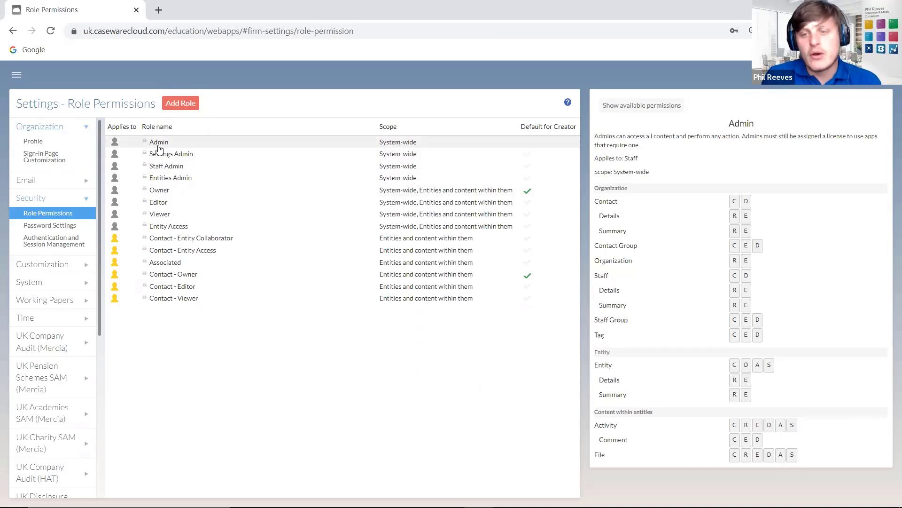
left_click(163, 168)
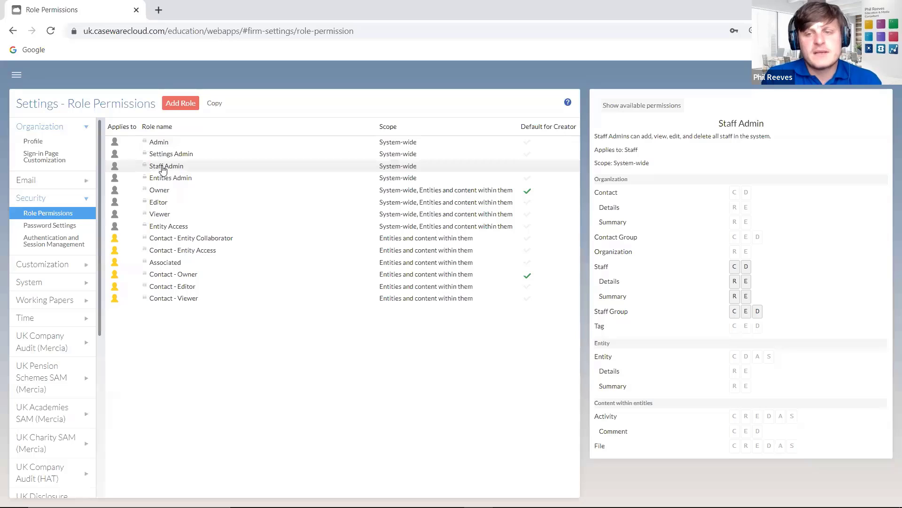
left_click(172, 154)
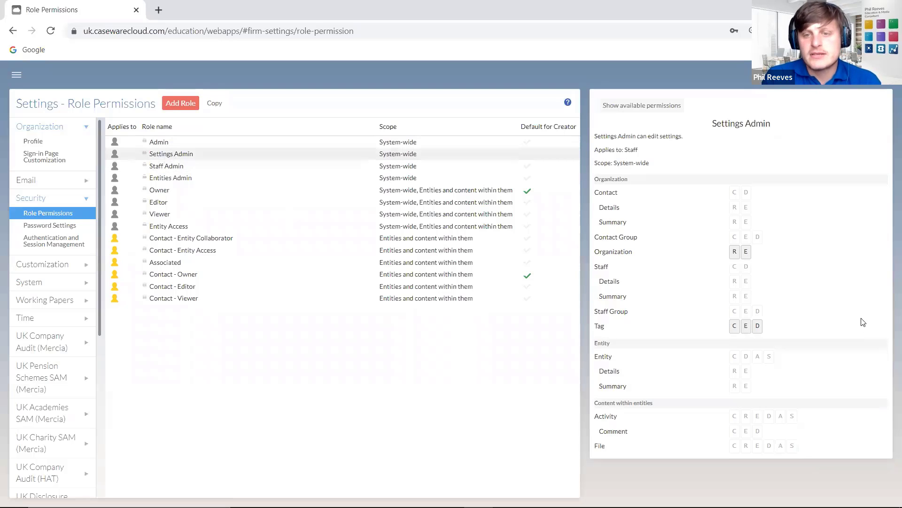
- Clear the stray text selection and show the Entities Admin role's permissions
mouse_move(736, 259)
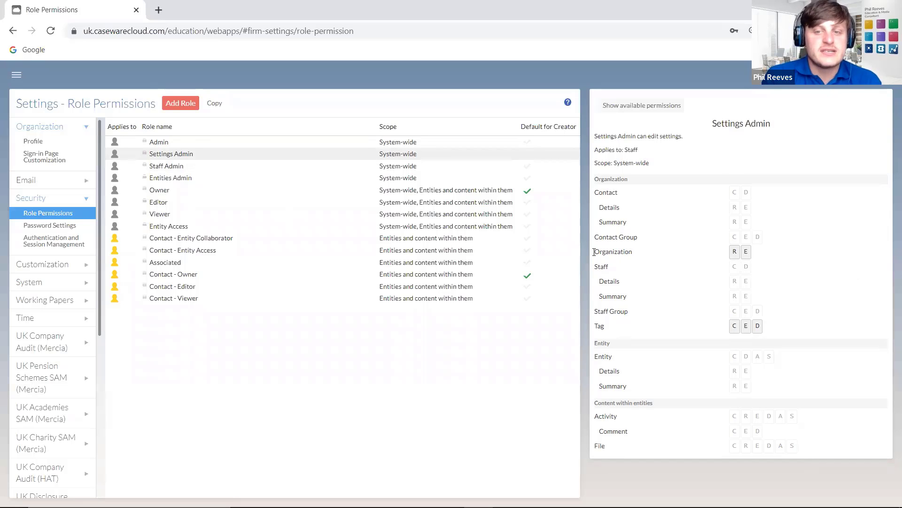
left_click_drag(632, 253, 605, 267)
left_click(604, 333)
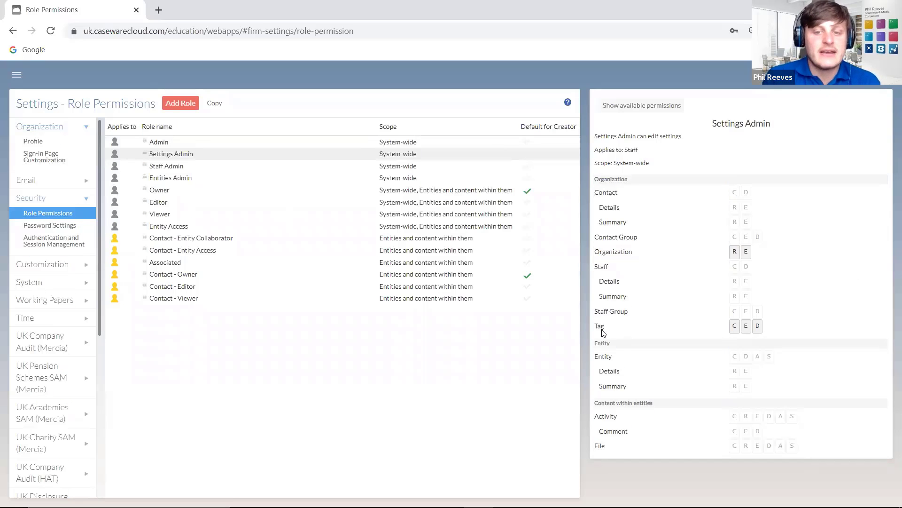
left_click(193, 179)
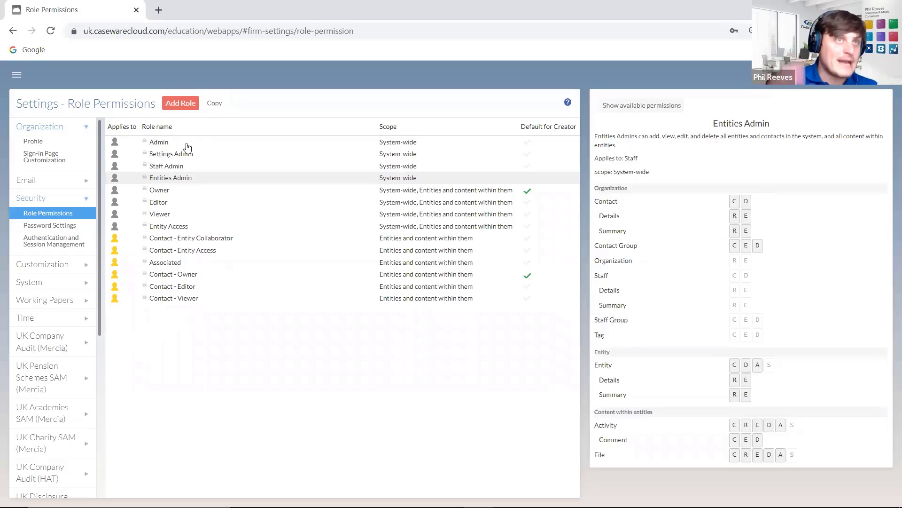
- Add a new role named 'Contact and Staff Admin'
left_click(188, 105)
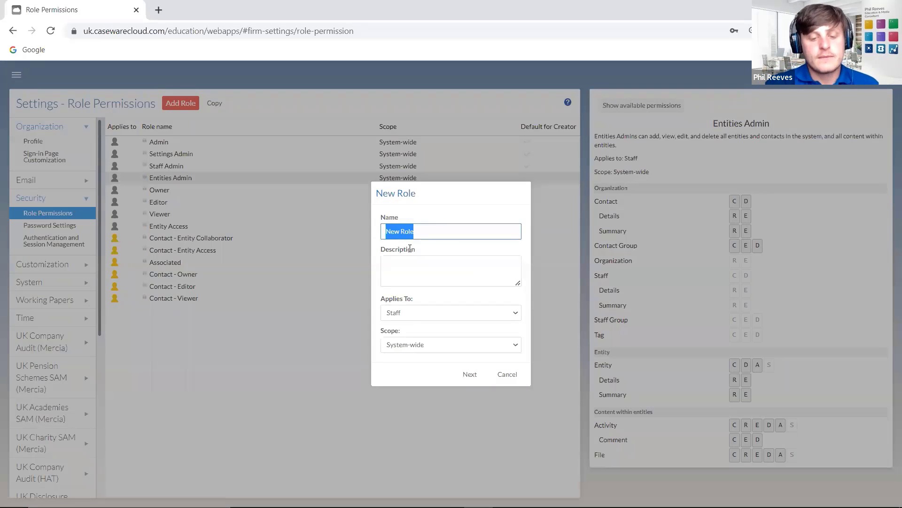
type("Contact")
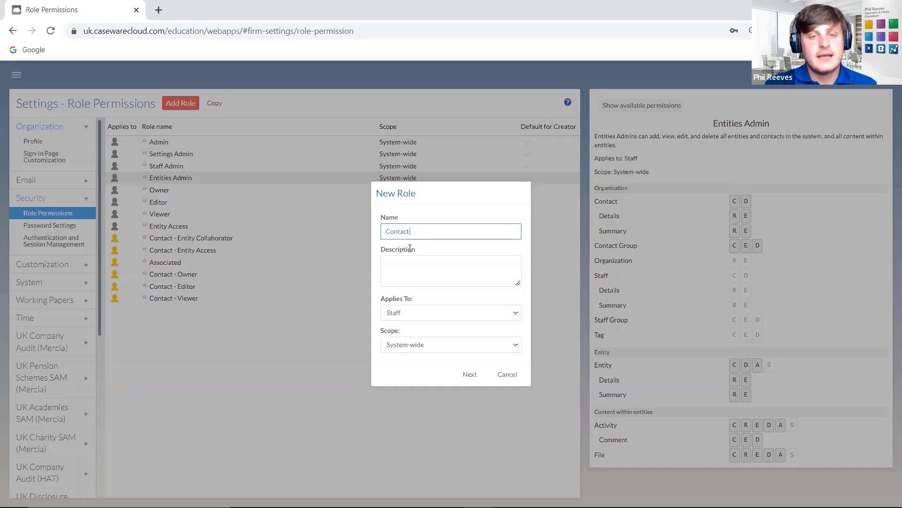
type(" Admin")
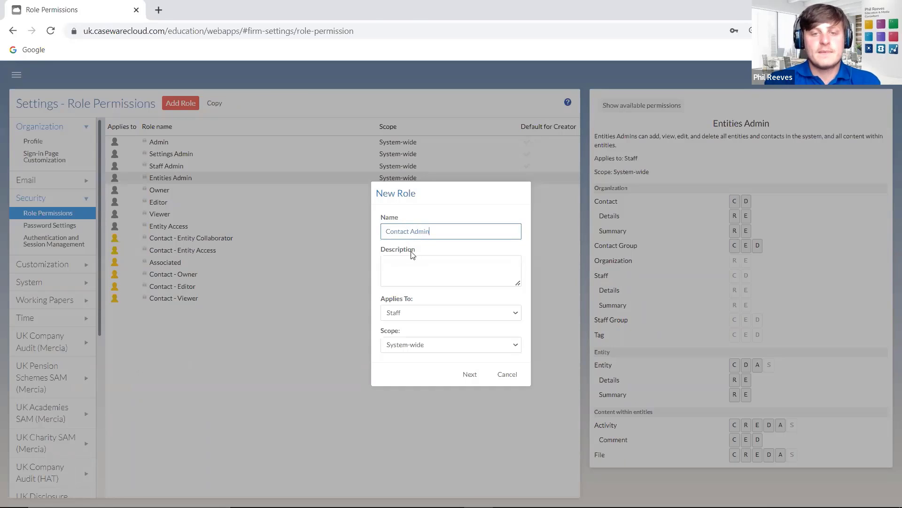
left_click(407, 229)
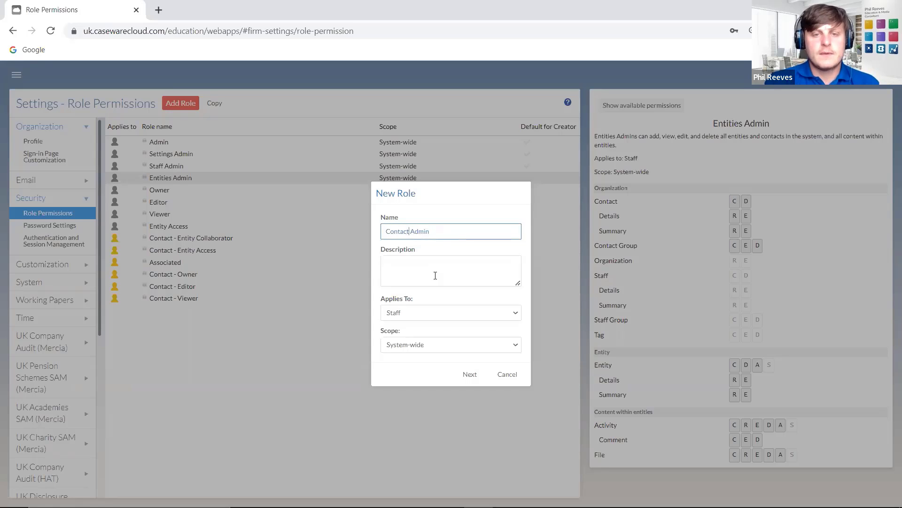
type("and")
type(" Staff")
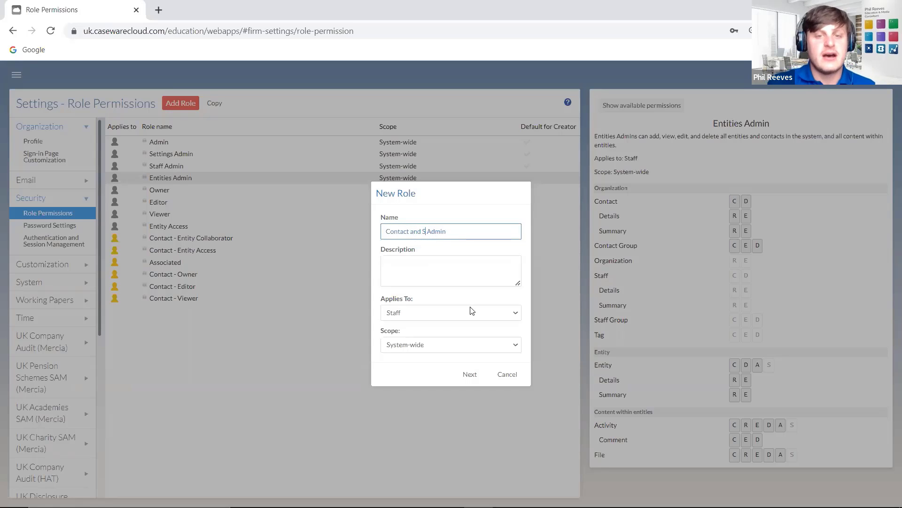
left_click(407, 274)
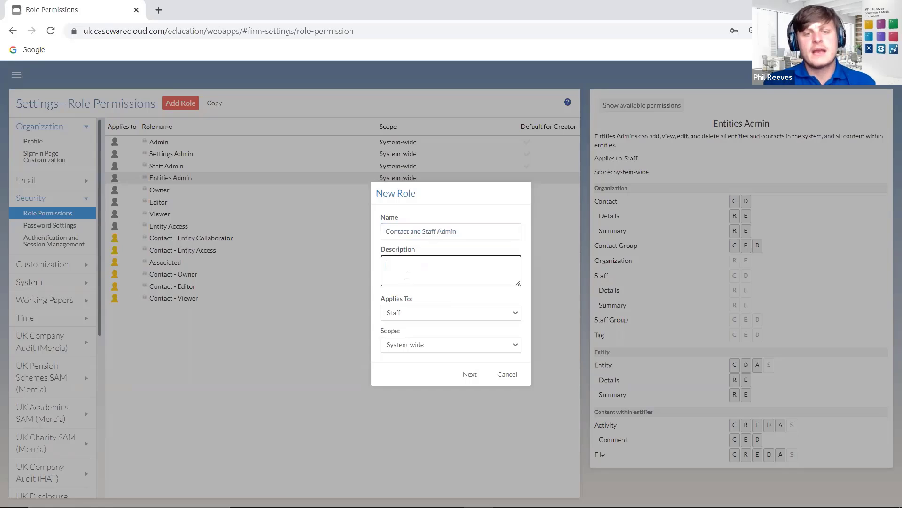
- Keep the role applying to Staff and review its System-wide scope options
left_click(439, 315)
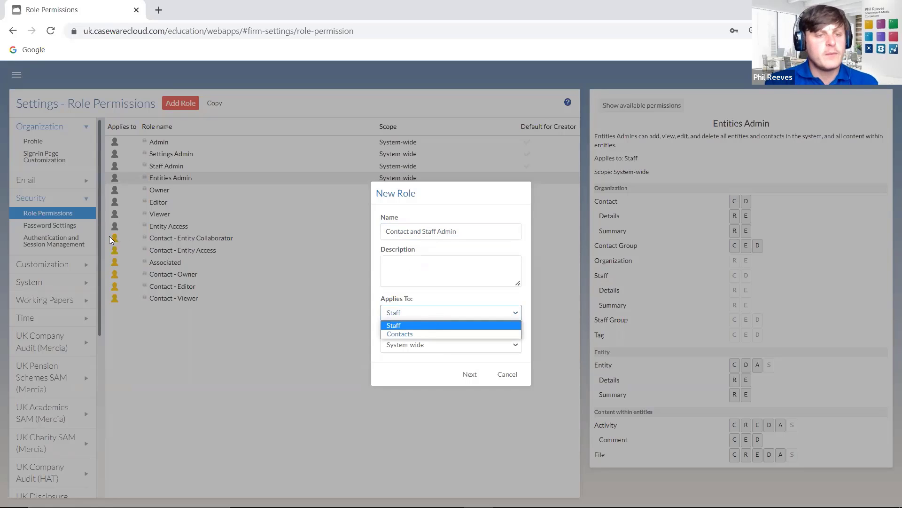
left_click(401, 435)
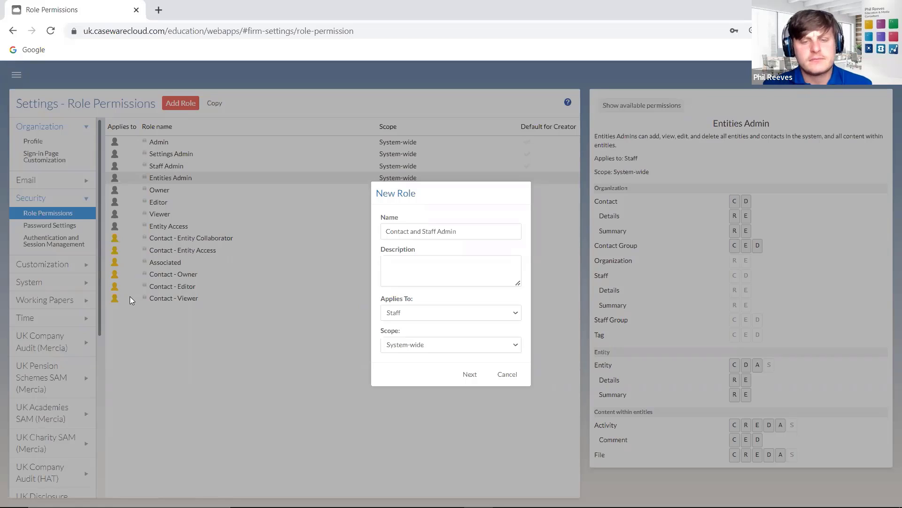
left_click(415, 314)
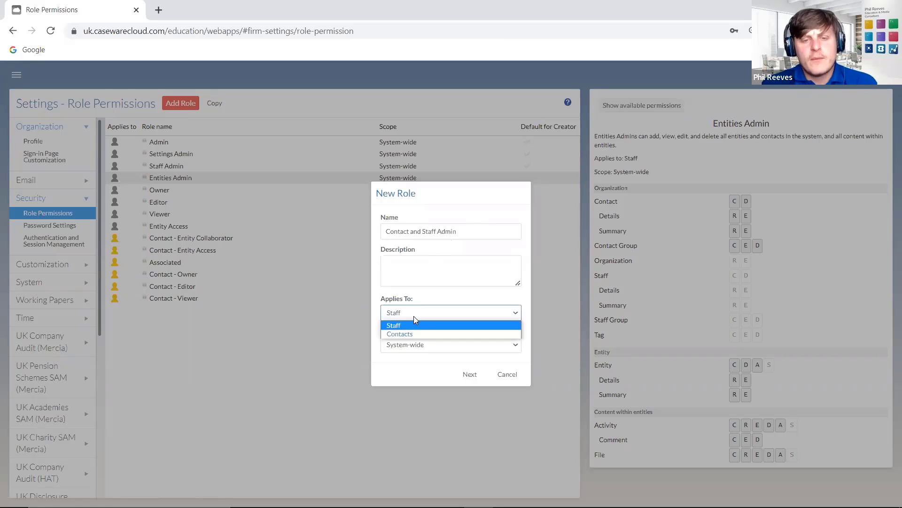
key("Escape")
left_click(411, 346)
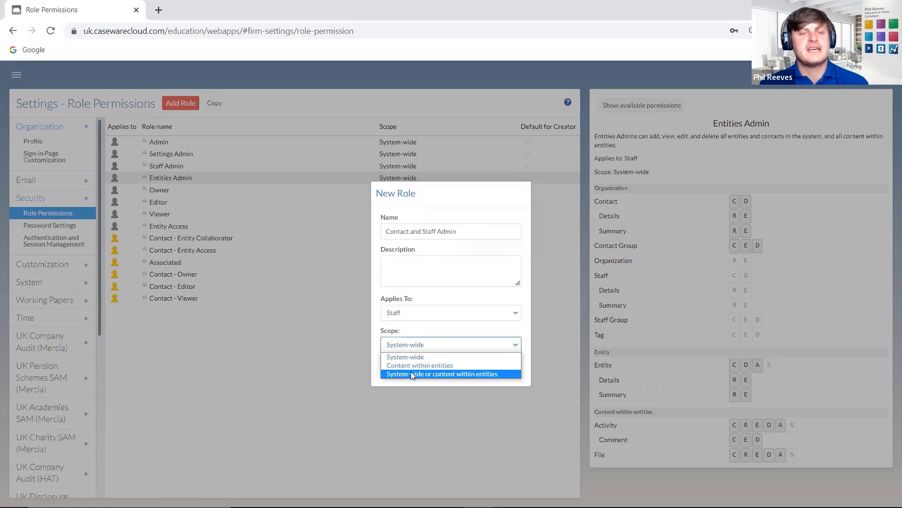
left_click_drag(407, 188, 329, 259)
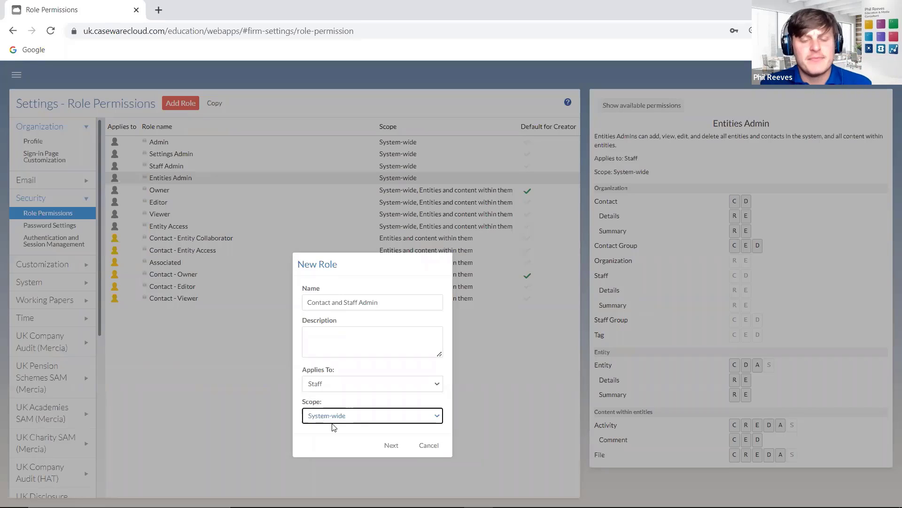
- Grant the role contact create, delete, read and edit plus staff create permissions
left_click(391, 447)
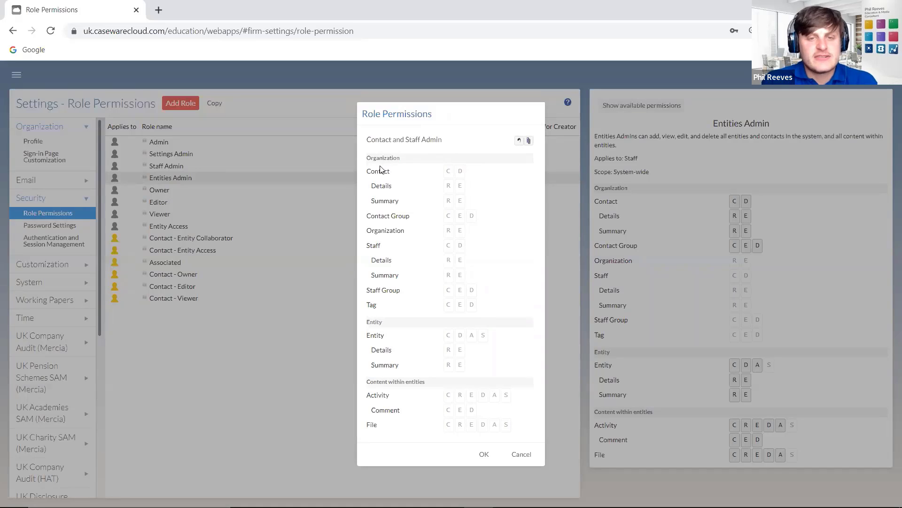
left_click(449, 173)
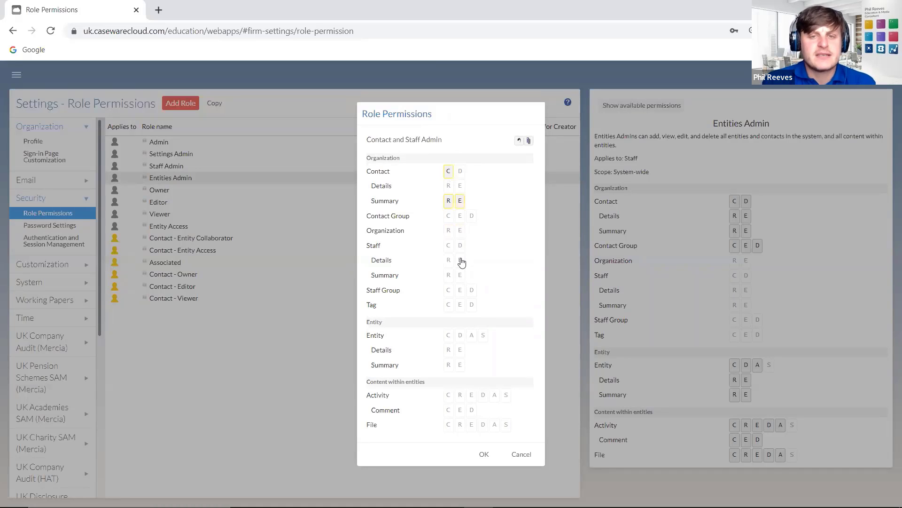
left_click(460, 172)
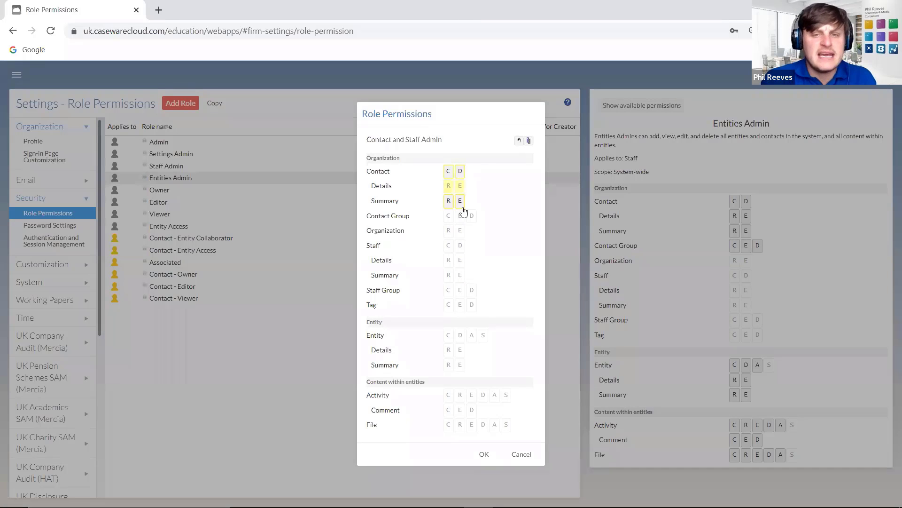
left_click(448, 186)
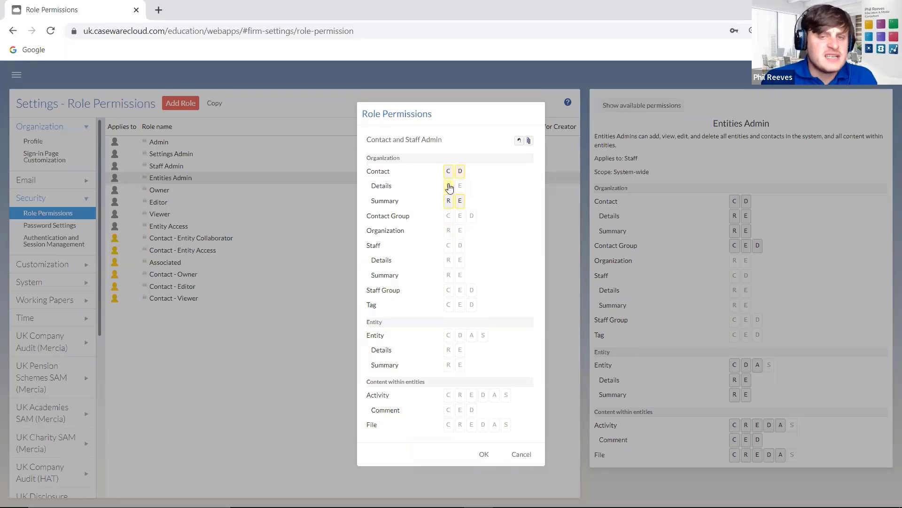
left_click(460, 186)
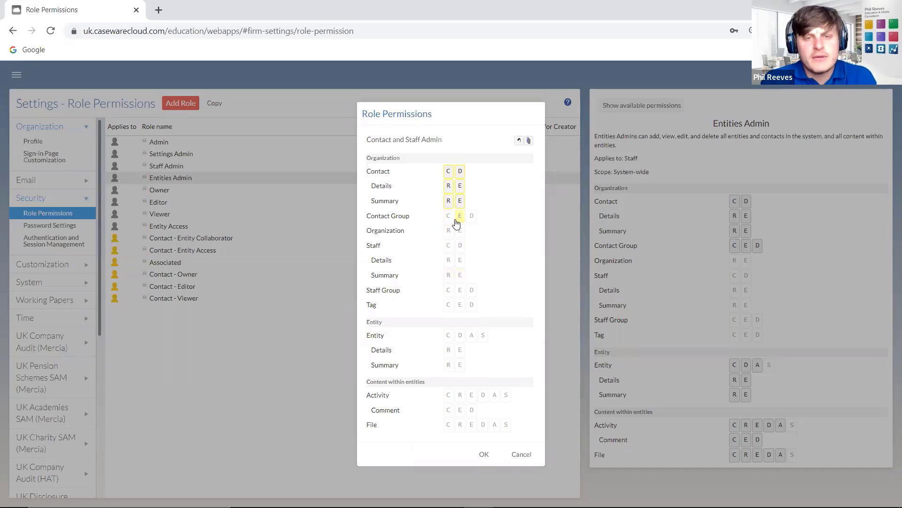
left_click(450, 247)
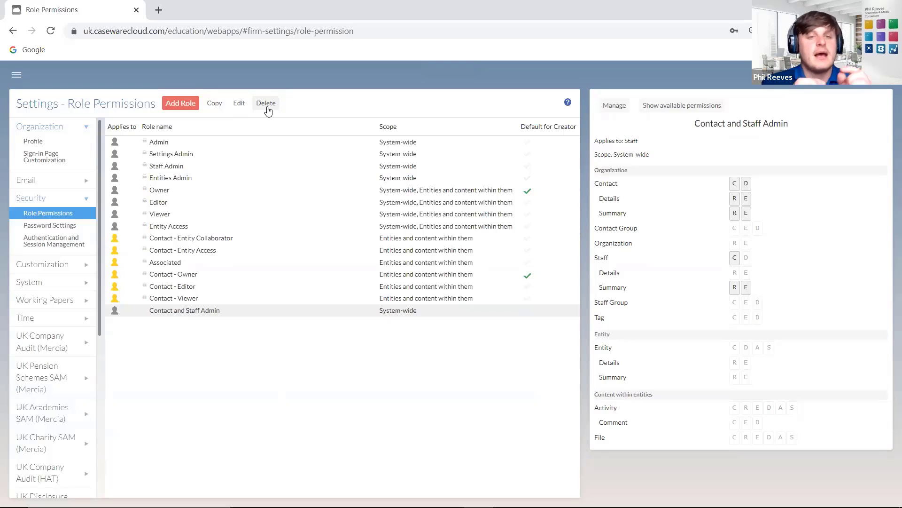
left_click(215, 105)
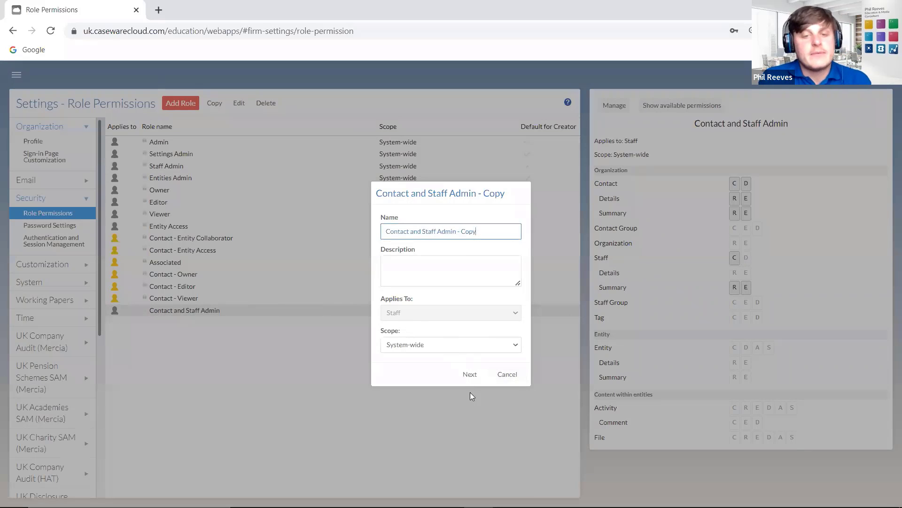
left_click(468, 374)
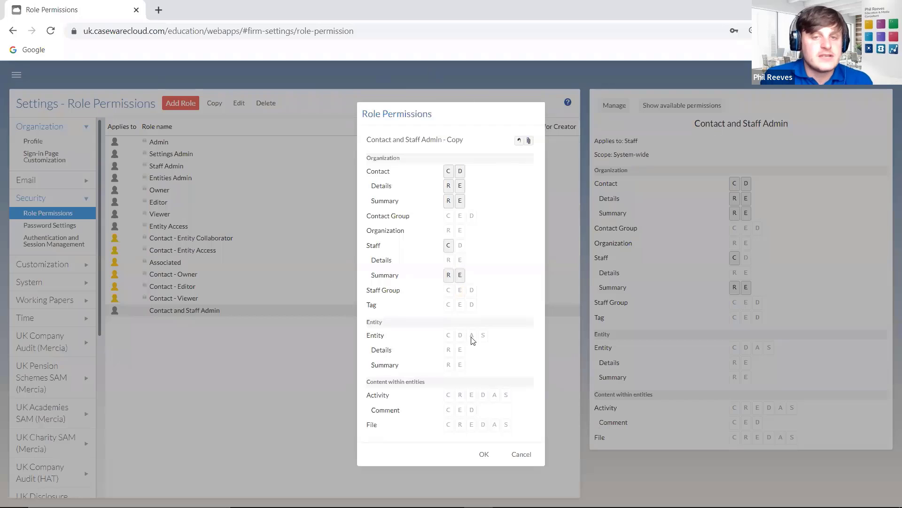
left_click(521, 454)
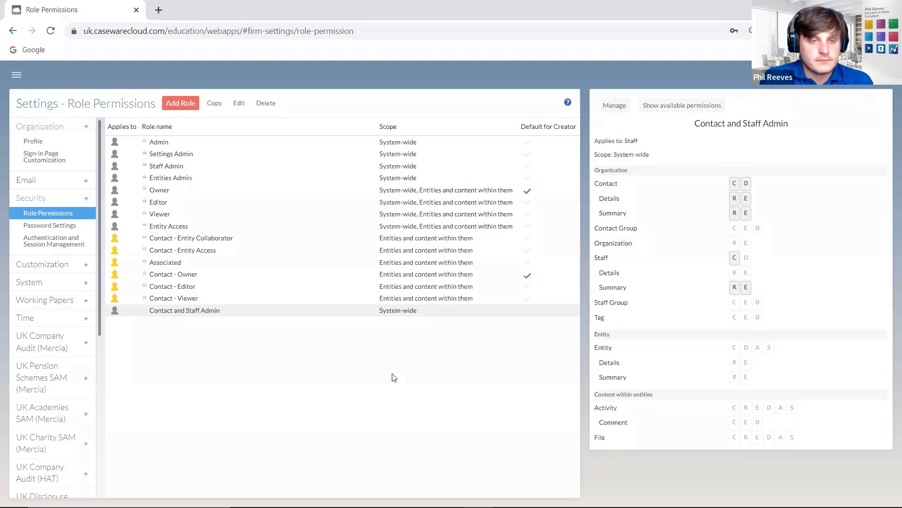
left_click(170, 143)
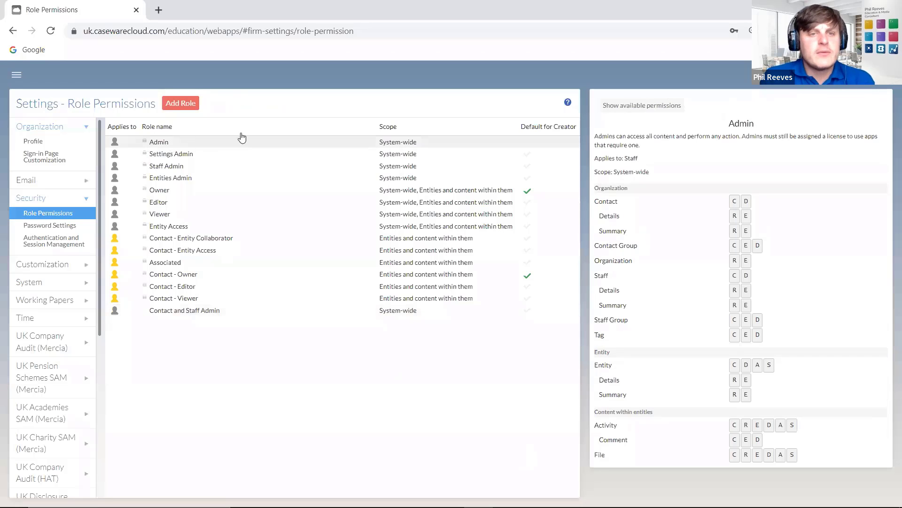
left_click(193, 155)
left_click(191, 167)
left_click(183, 189)
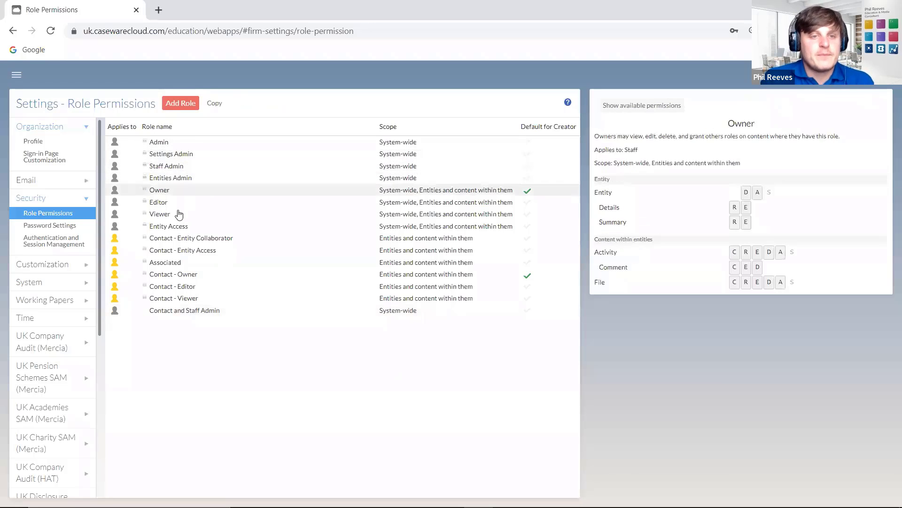
left_click(175, 203)
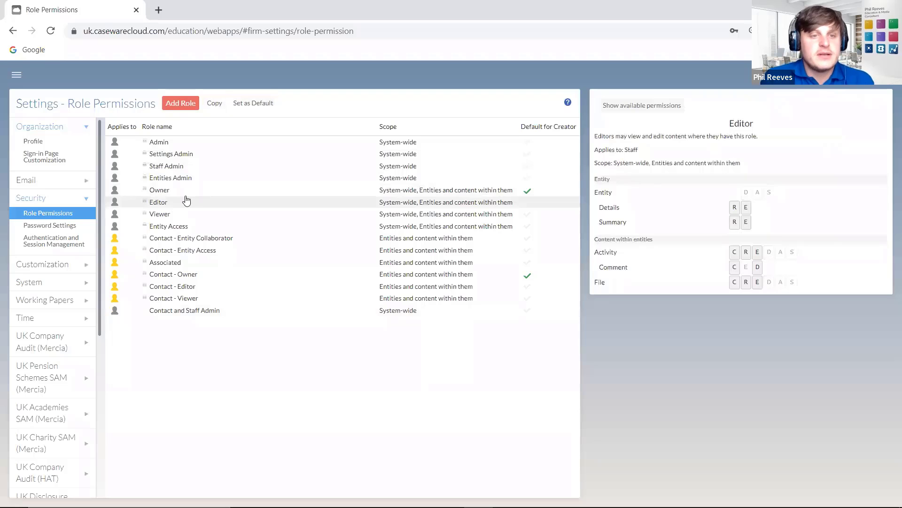
left_click(190, 226)
left_click(188, 238)
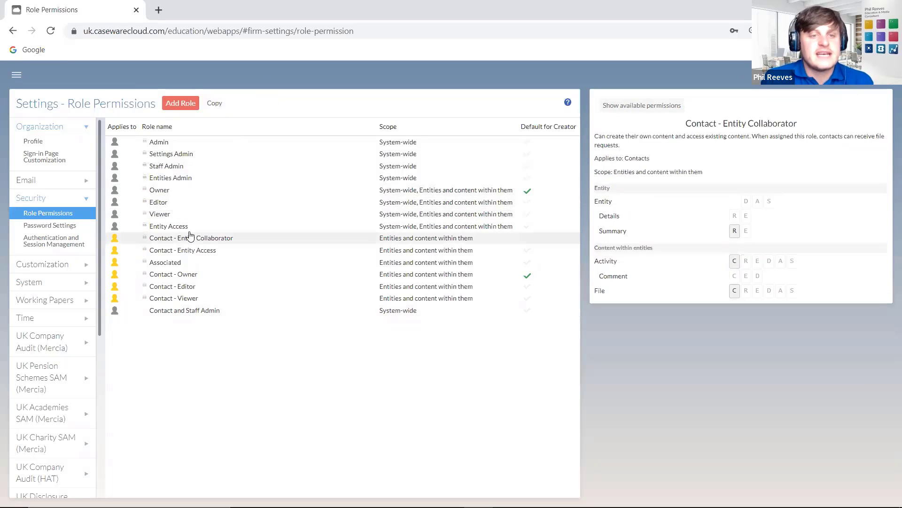
left_click_drag(185, 253, 173, 299)
left_click(173, 300)
left_click(177, 312)
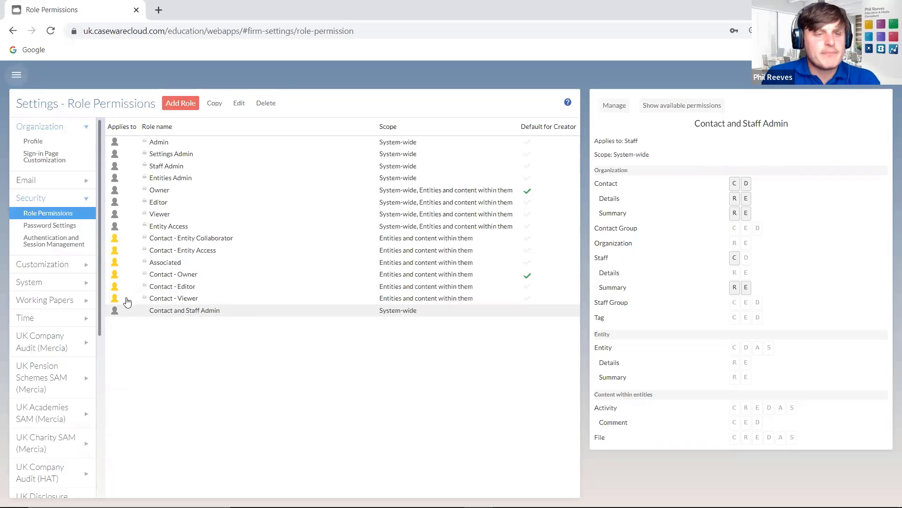
- Go to the Staff list and edit the first partner
left_click(17, 74)
left_click(56, 366)
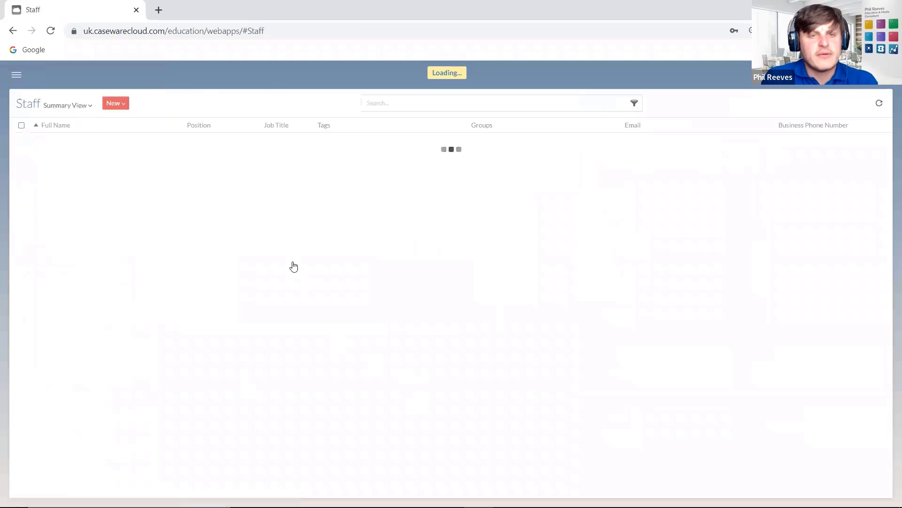
left_click(270, 144)
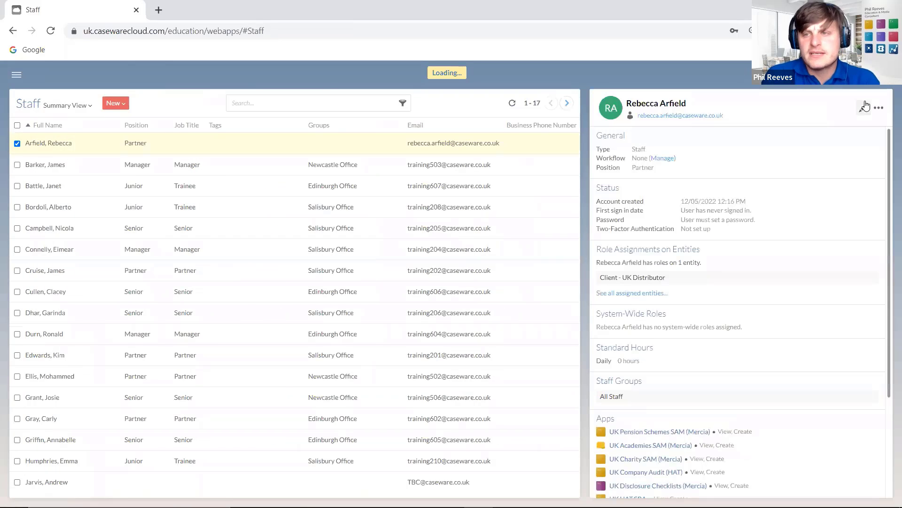
left_click(865, 108)
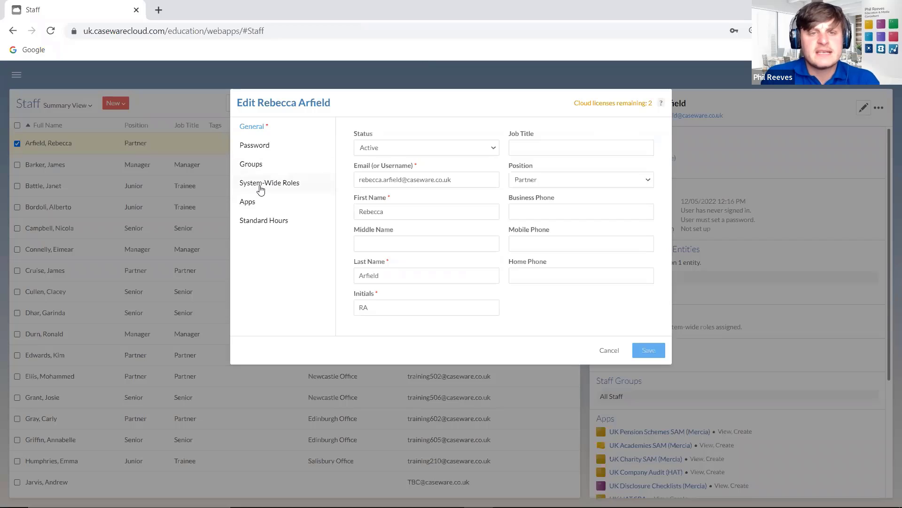
- Tick and untick Contact and Staff Admin under system-wide roles, then cancel the edits
left_click(261, 186)
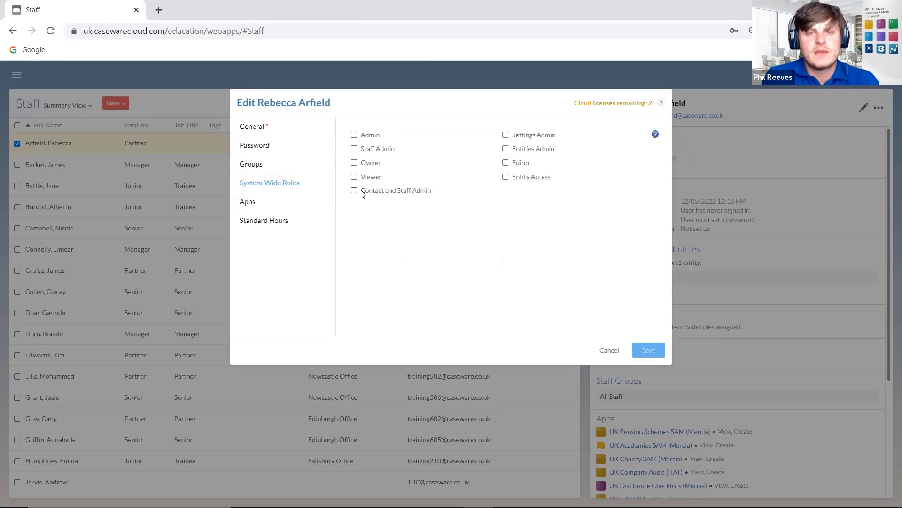
left_click(355, 190)
left_click(353, 190)
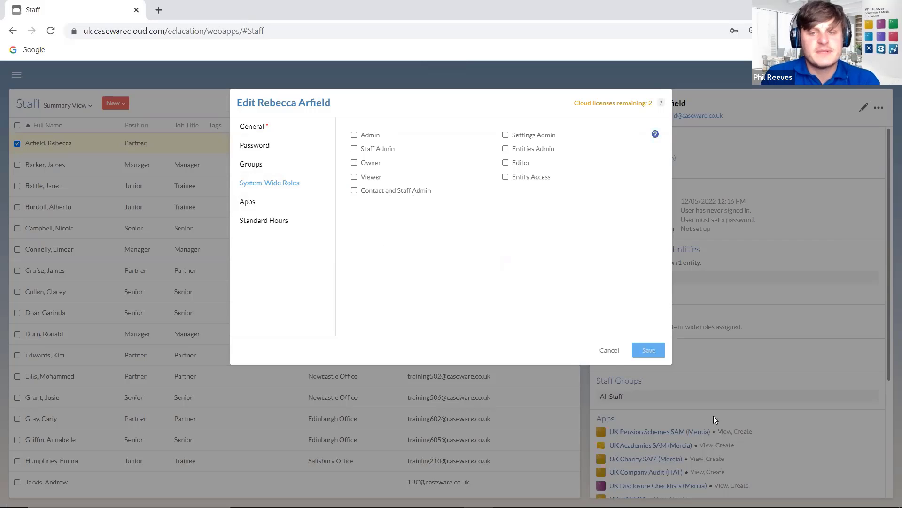
left_click(609, 351)
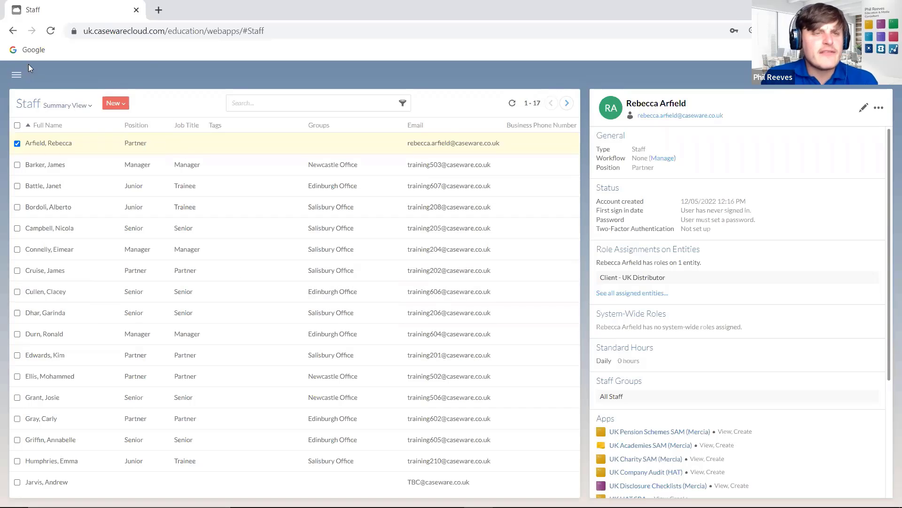
left_click(16, 75)
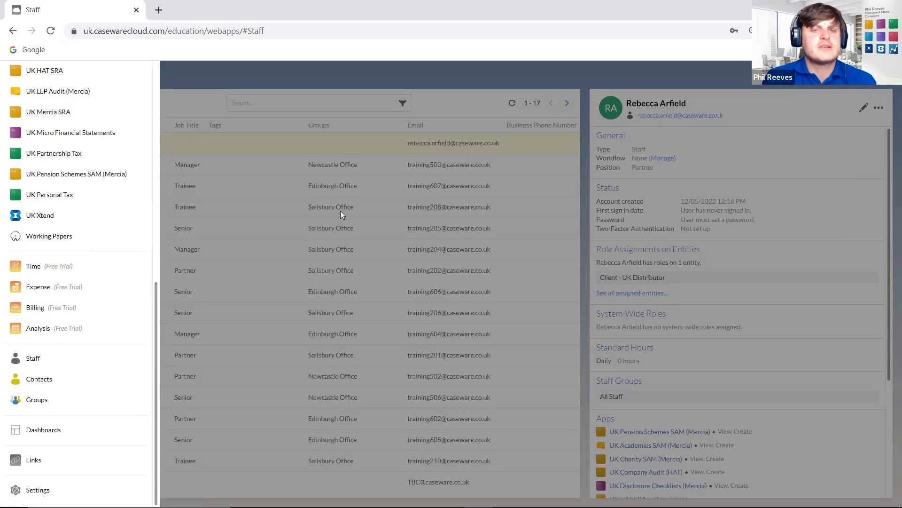
- In Groups, start a new contact group and try adding then removing two contacts as members
left_click(58, 398)
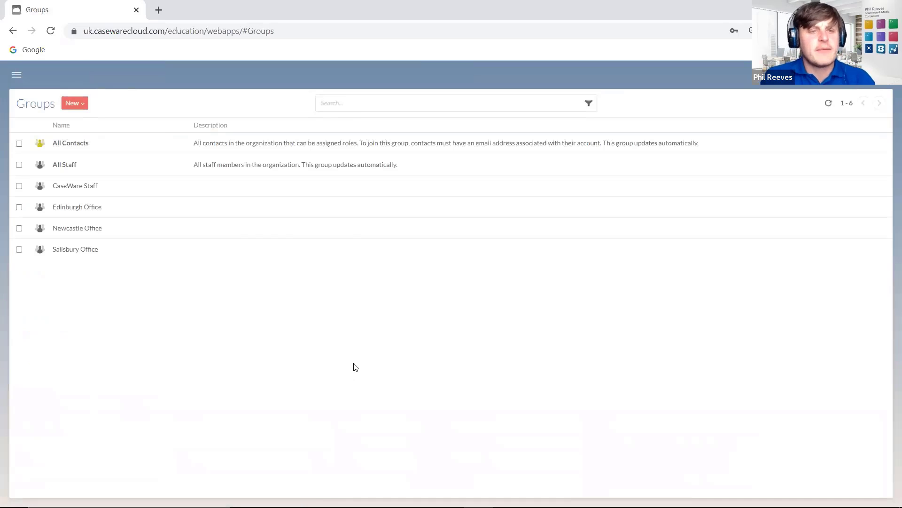
left_click(81, 103)
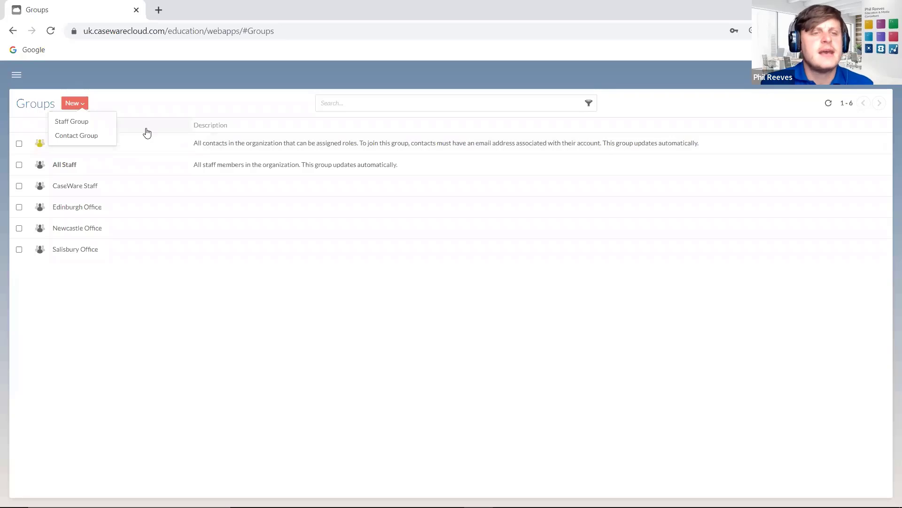
left_click(83, 137)
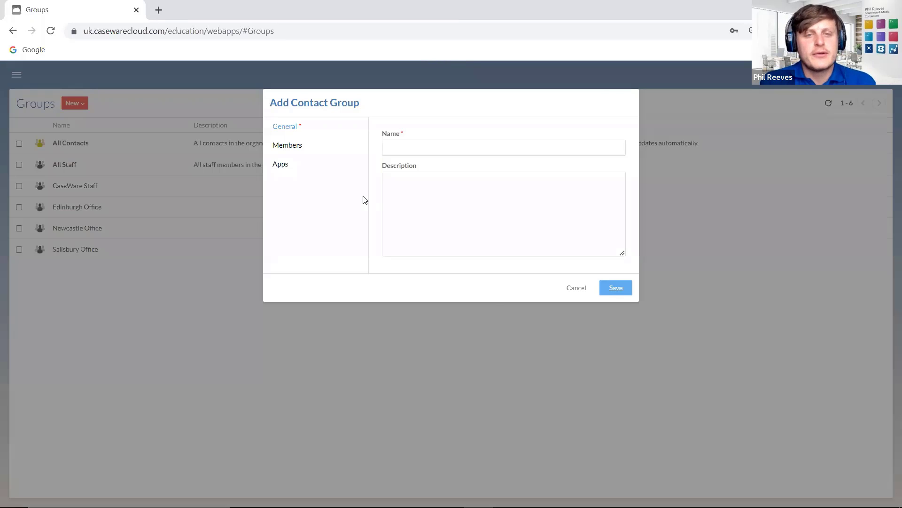
left_click(302, 152)
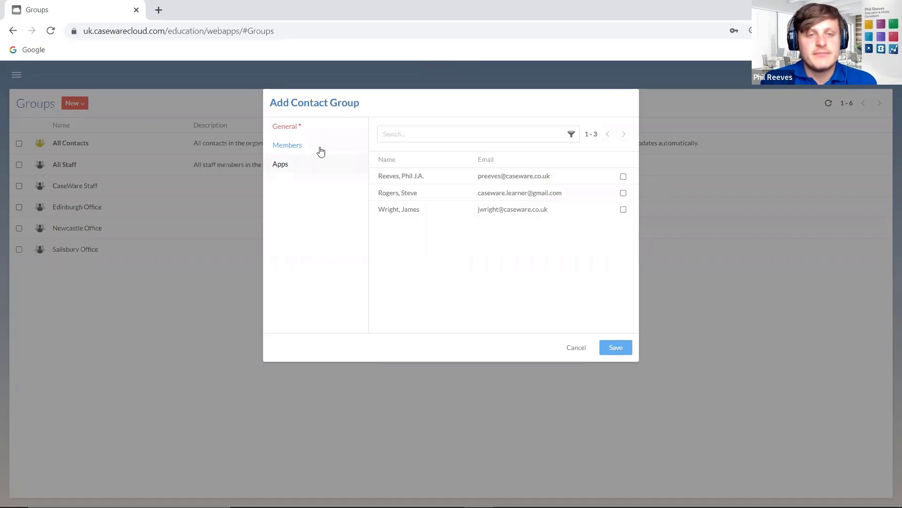
left_click(624, 177)
left_click(623, 193)
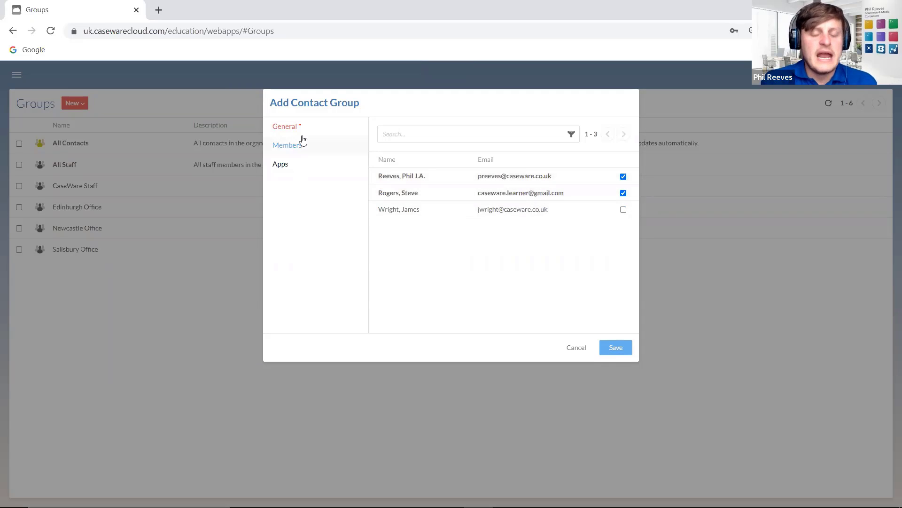
left_click(623, 177)
left_click(623, 193)
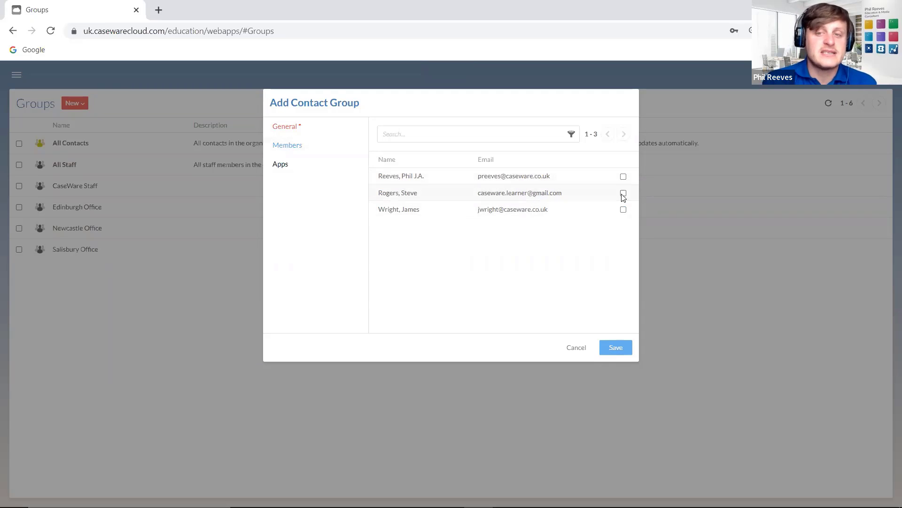
left_click(320, 128)
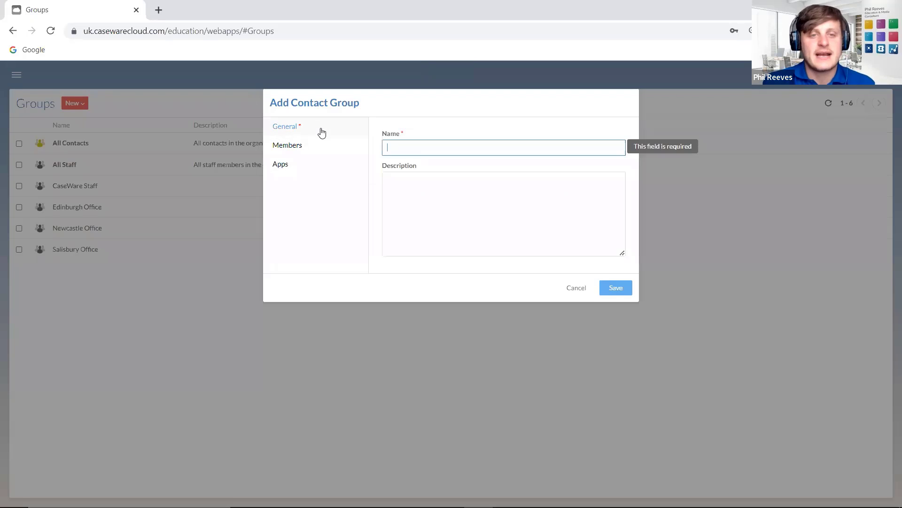
- Browse the contact group's available apps, then cancel creating the group
left_click(309, 165)
scroll(422, 295, "down", 5)
scroll(422, 299, "down", 10)
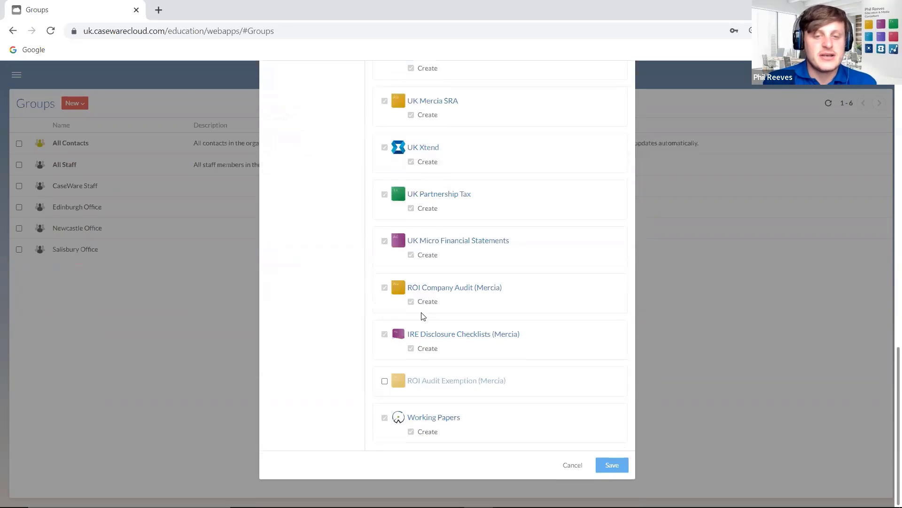
scroll(414, 301, "up", 15)
left_click(287, 132)
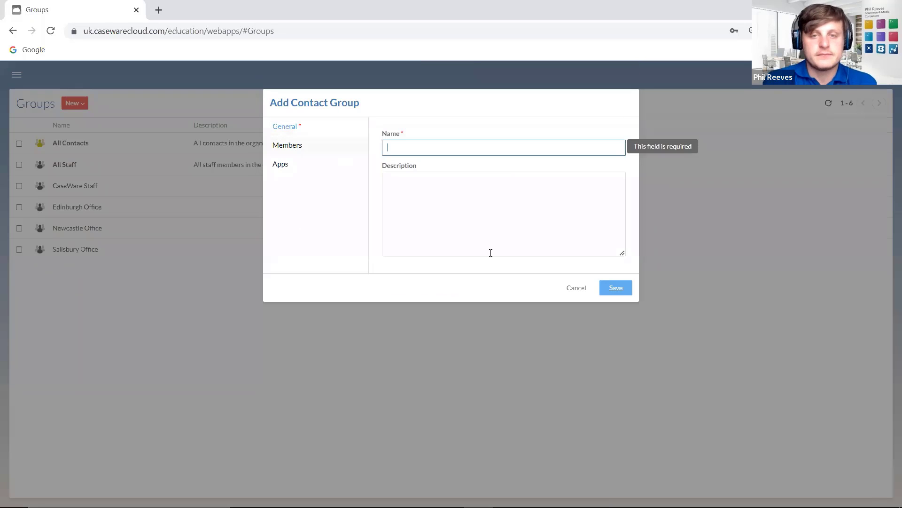
left_click(582, 293)
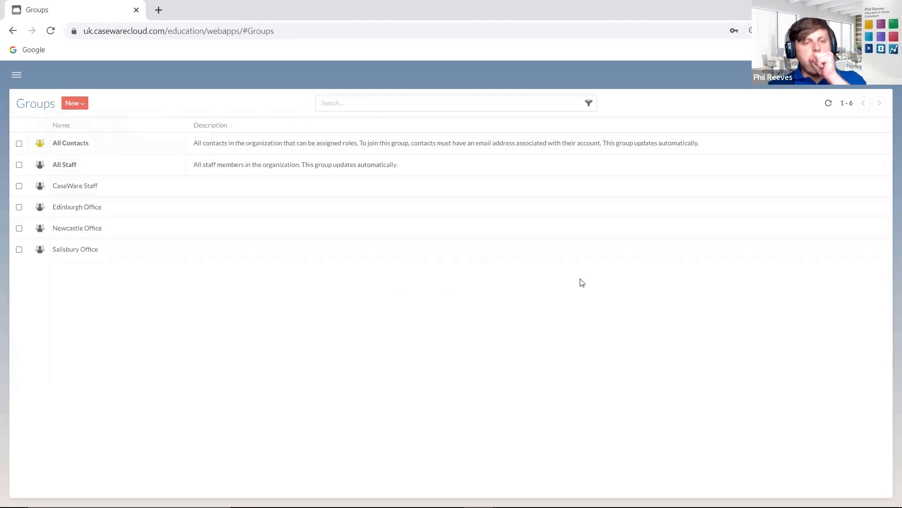
- Start a new staff group named 'Partners'
left_click(74, 109)
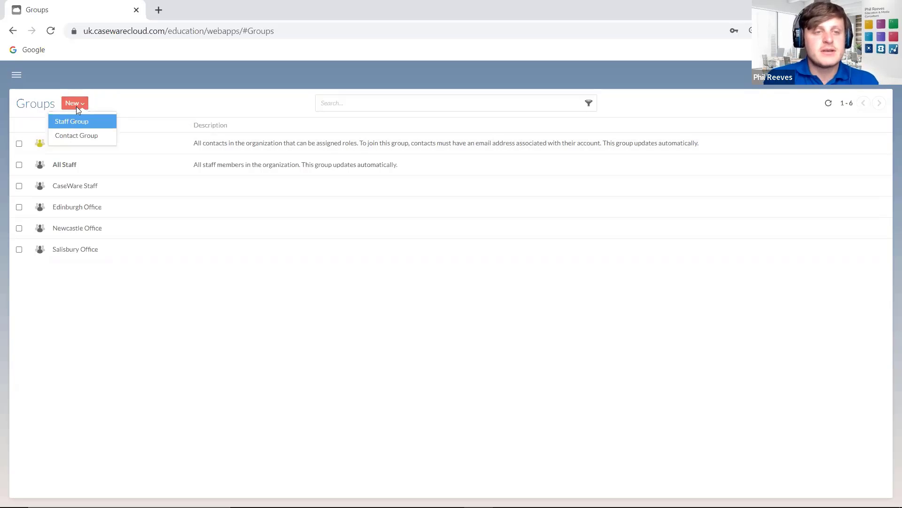
left_click(71, 121)
left_click(435, 147)
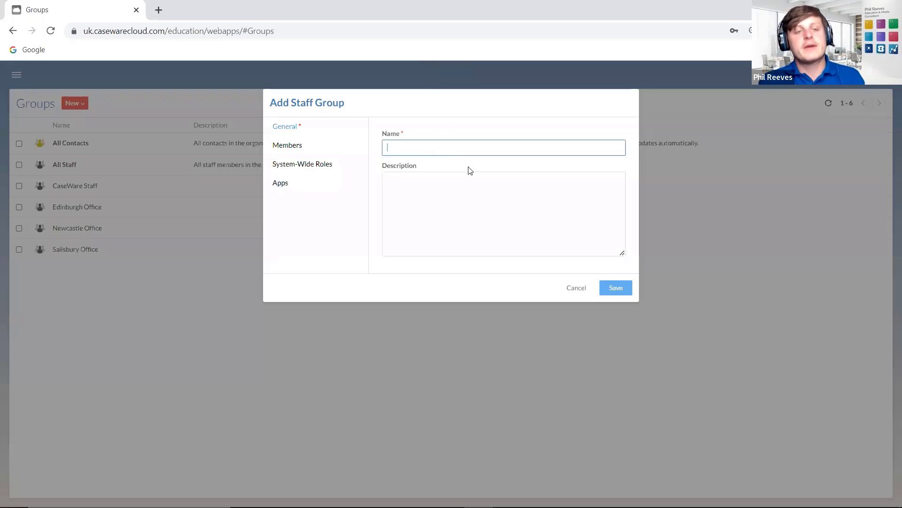
type("Partners")
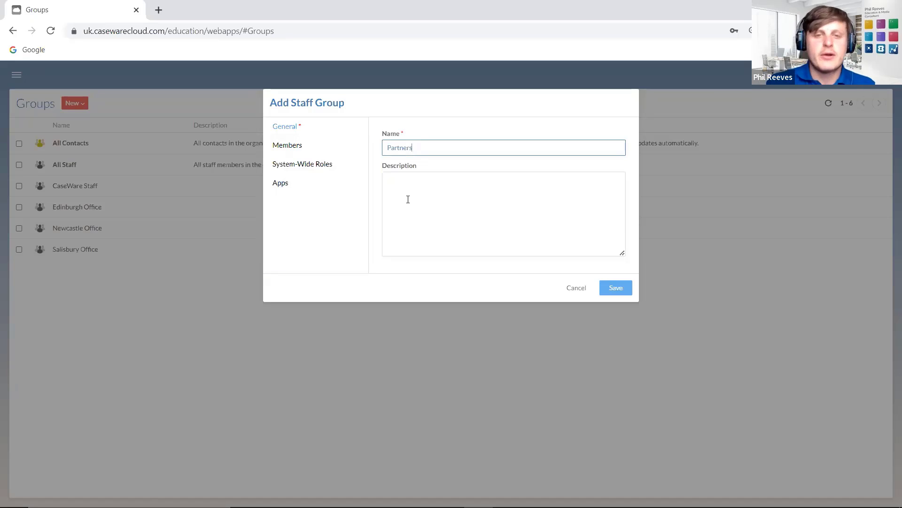
left_click(425, 194)
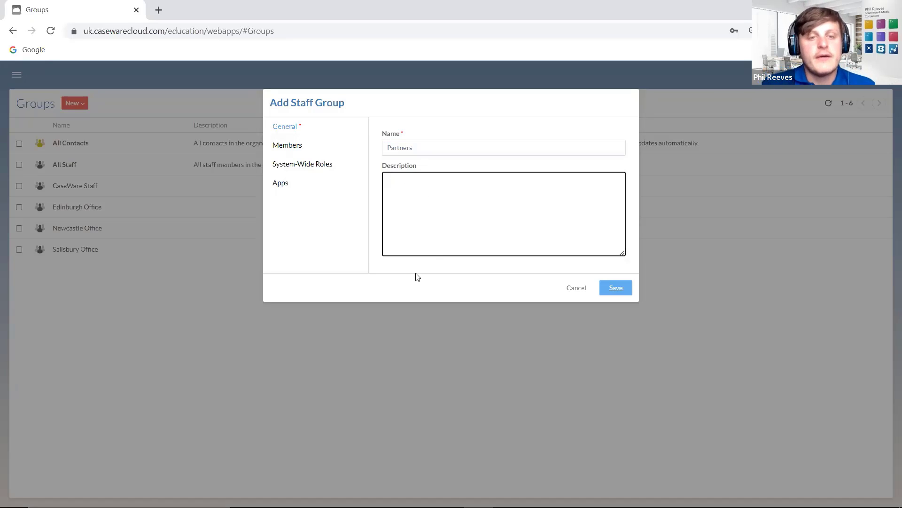
- Add only the first staff member to Partners, after trying the member filters
left_click(296, 150)
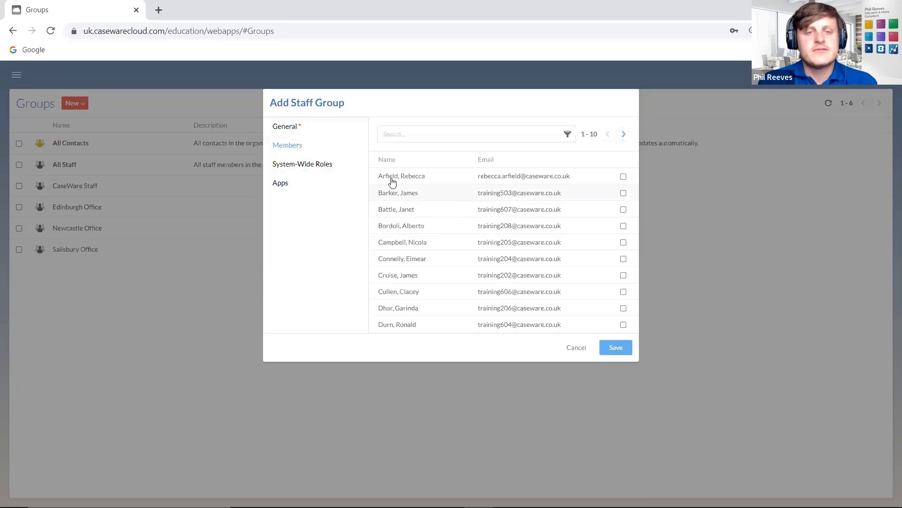
left_click(623, 176)
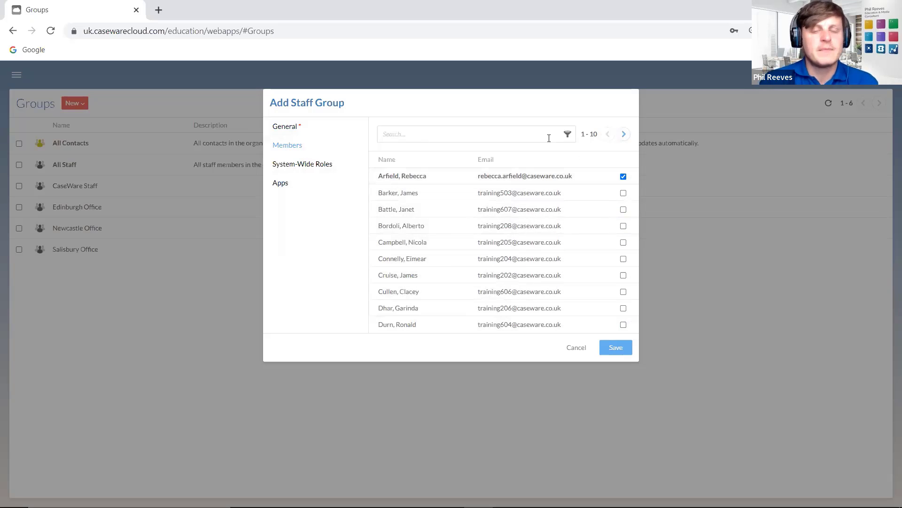
left_click(568, 138)
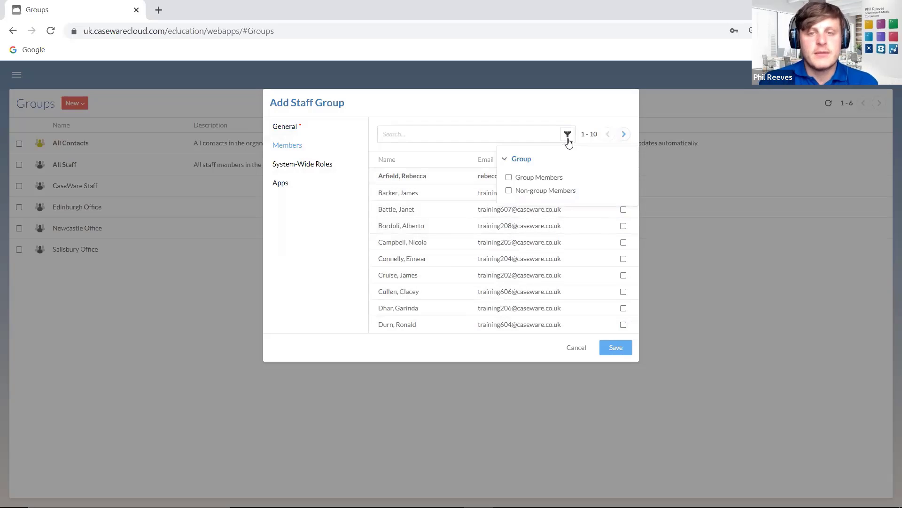
left_click(509, 178)
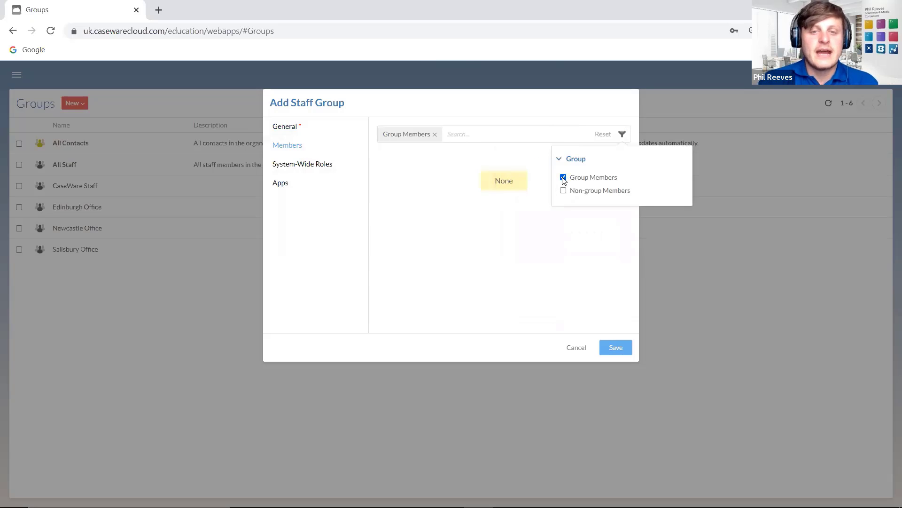
left_click(563, 178)
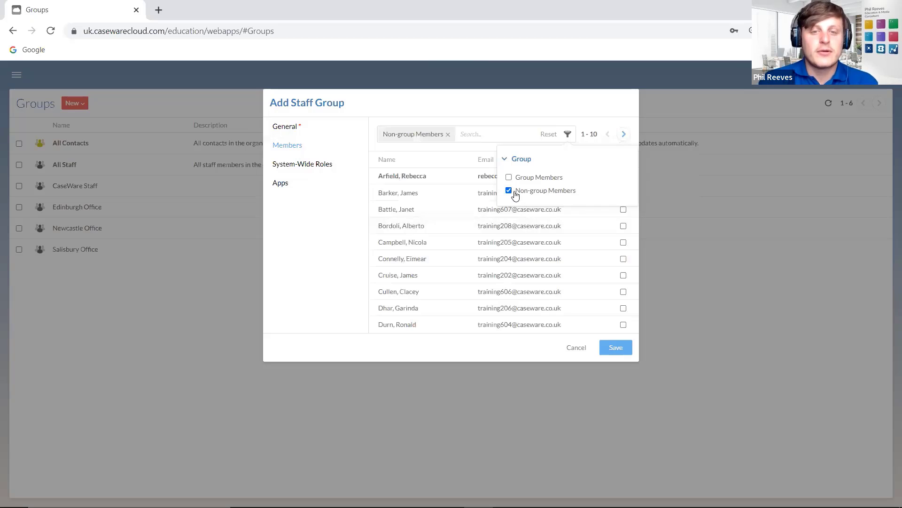
left_click(509, 191)
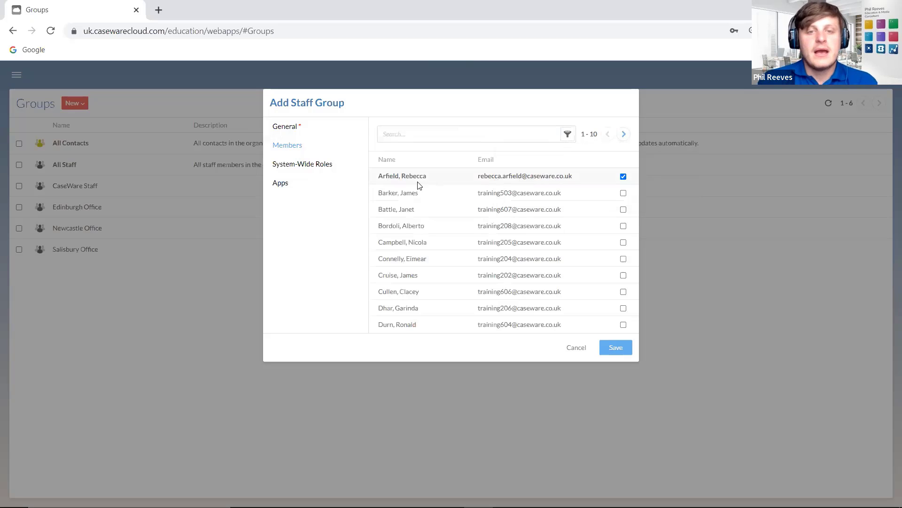
left_click(624, 193)
left_click(623, 209)
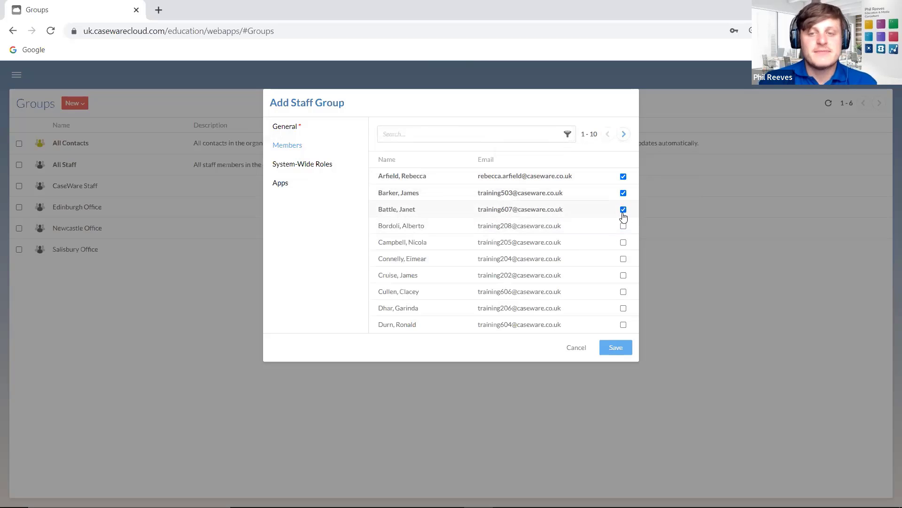
left_click(623, 209)
left_click(624, 192)
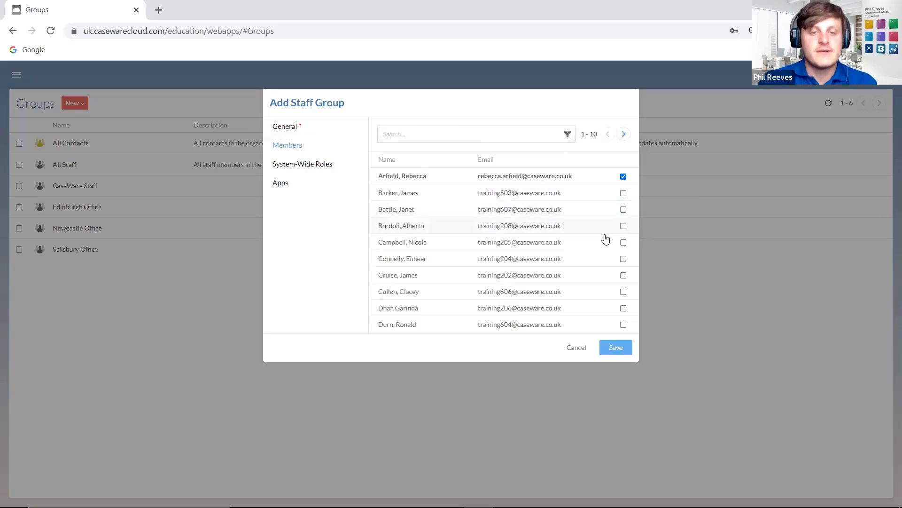
- Review the Partners group's system-wide roles and apps, then save the group
left_click(328, 170)
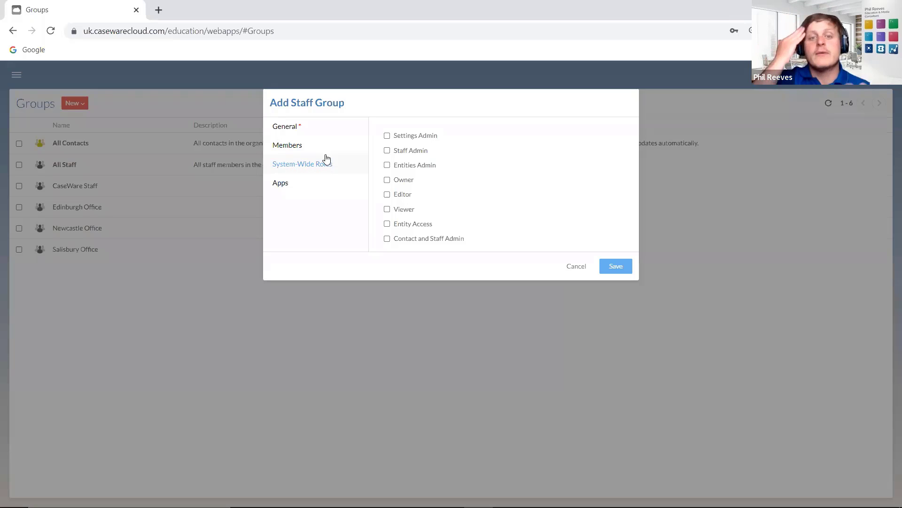
left_click(333, 190)
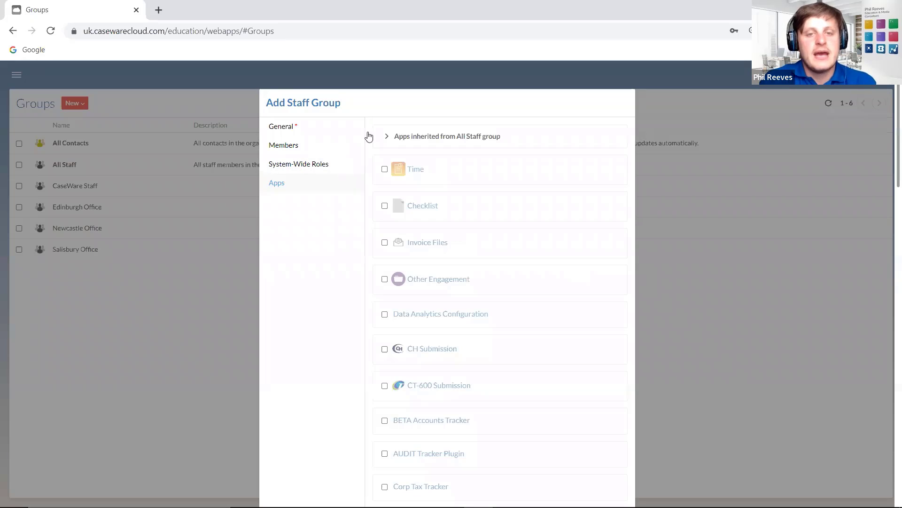
left_click(281, 167)
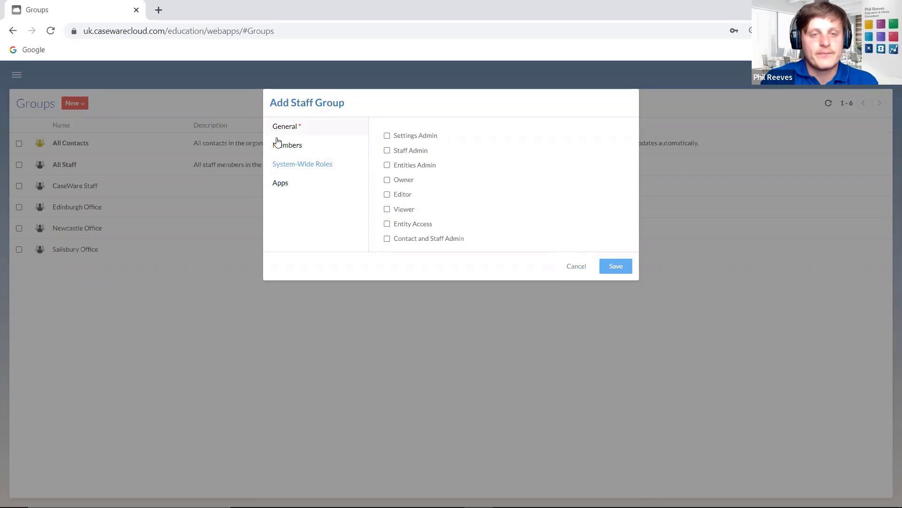
left_click(278, 144)
left_click(308, 125)
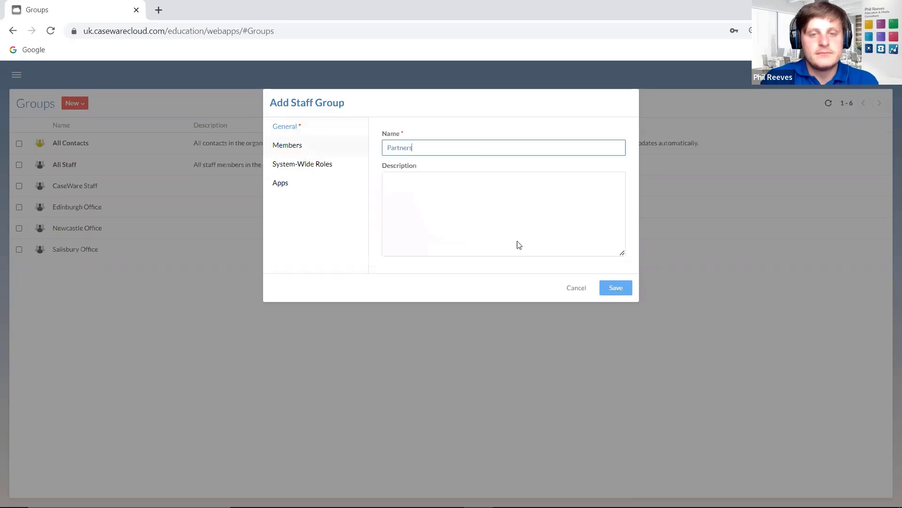
left_click(616, 288)
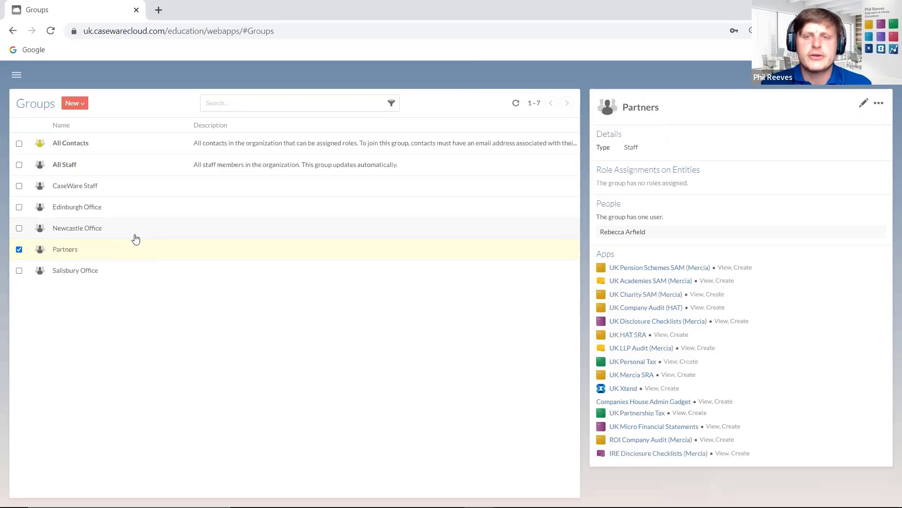
- Review the Partners group panel showing one user and no roles, then open its actions menu
left_click_drag(595, 184, 595, 183)
left_click(605, 183)
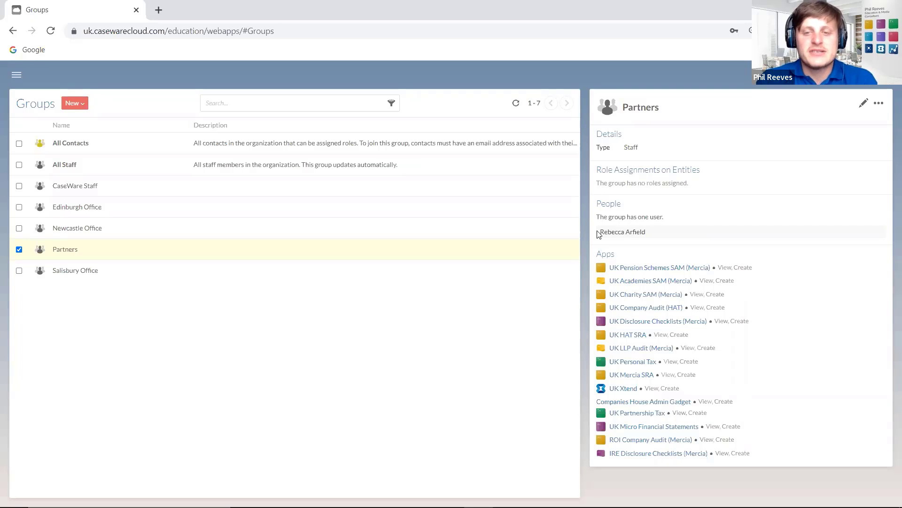
left_click_drag(595, 184, 710, 185)
left_click(710, 184)
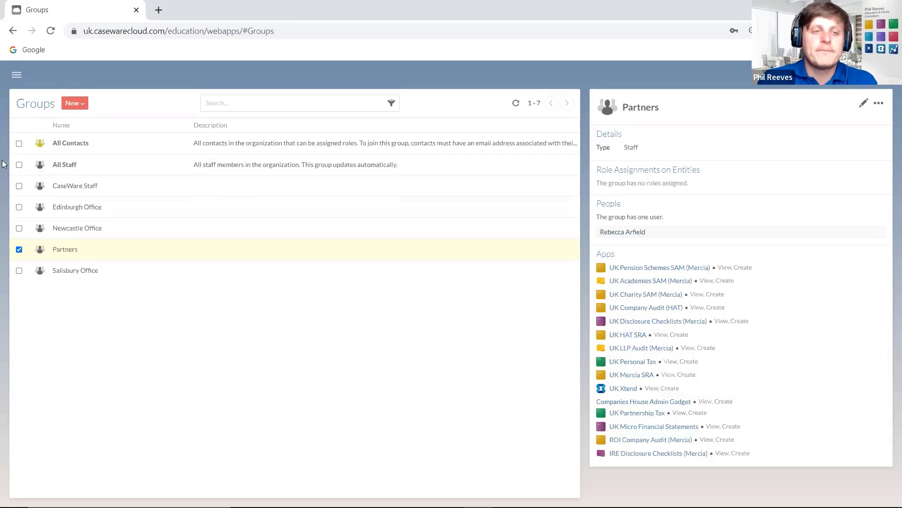
left_click(19, 165)
left_click(19, 165)
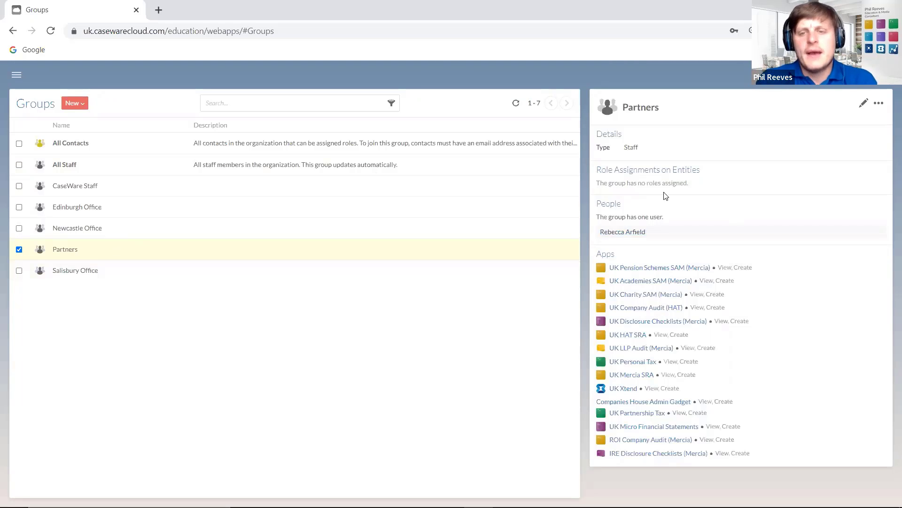
left_click_drag(729, 183, 594, 188)
left_click(594, 188)
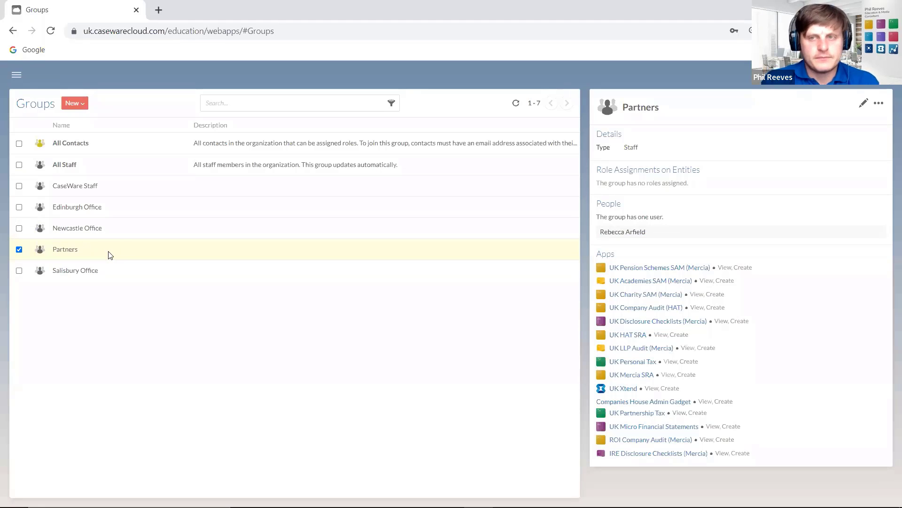
left_click(878, 103)
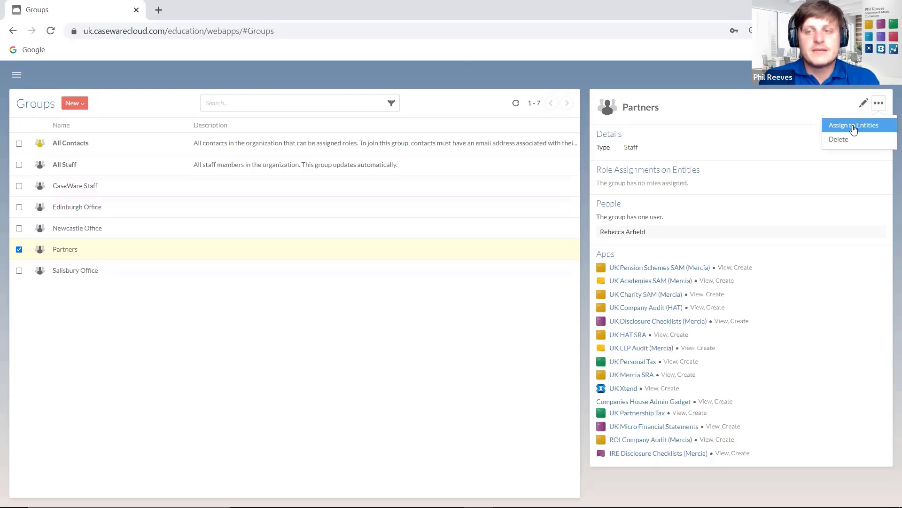
- Select ABC Motor Company (AL) Limited for assignment and try the Owner, Editor and Viewer roles
left_click(854, 127)
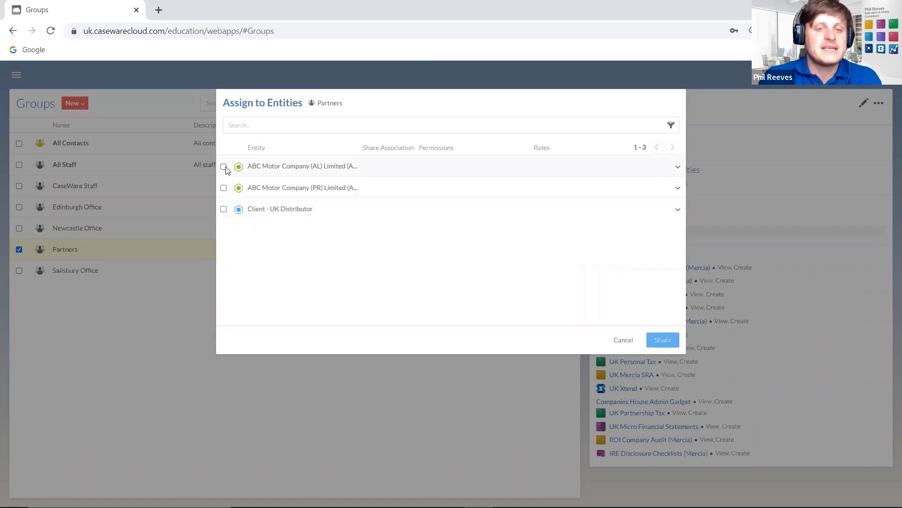
left_click(224, 167)
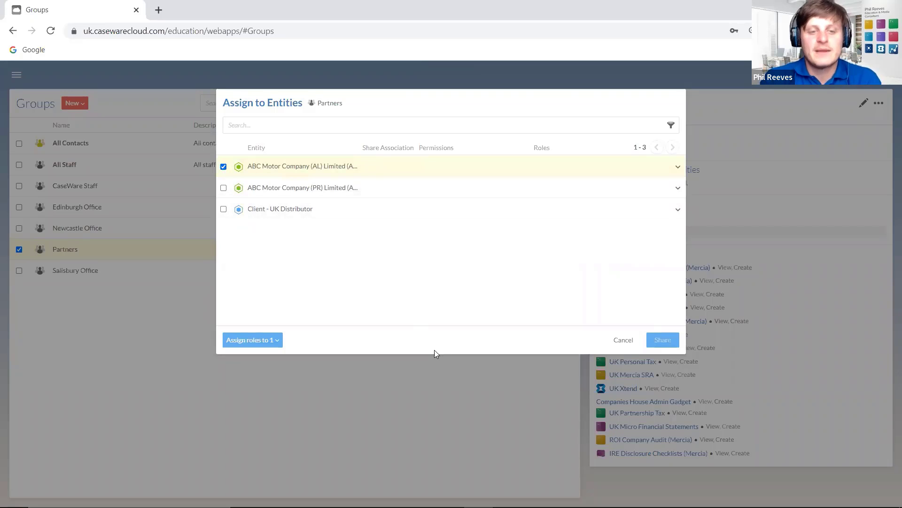
left_click(276, 341)
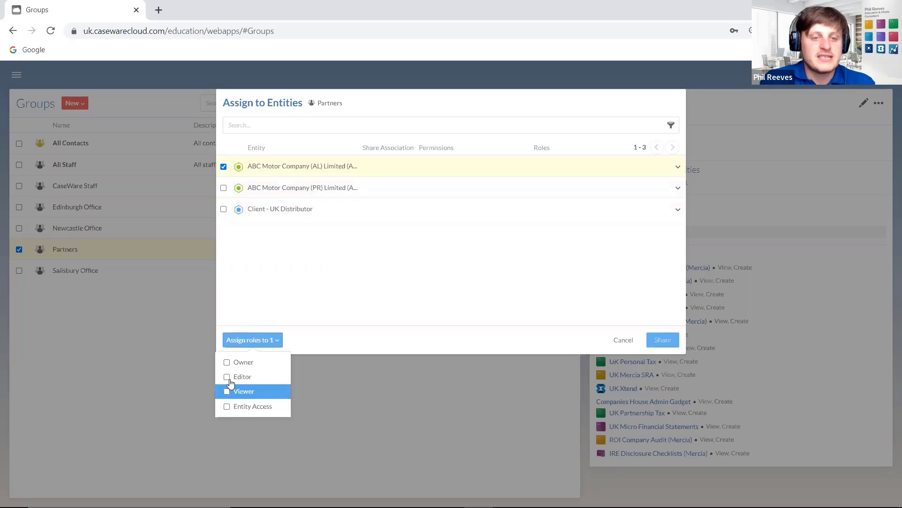
left_click(228, 361)
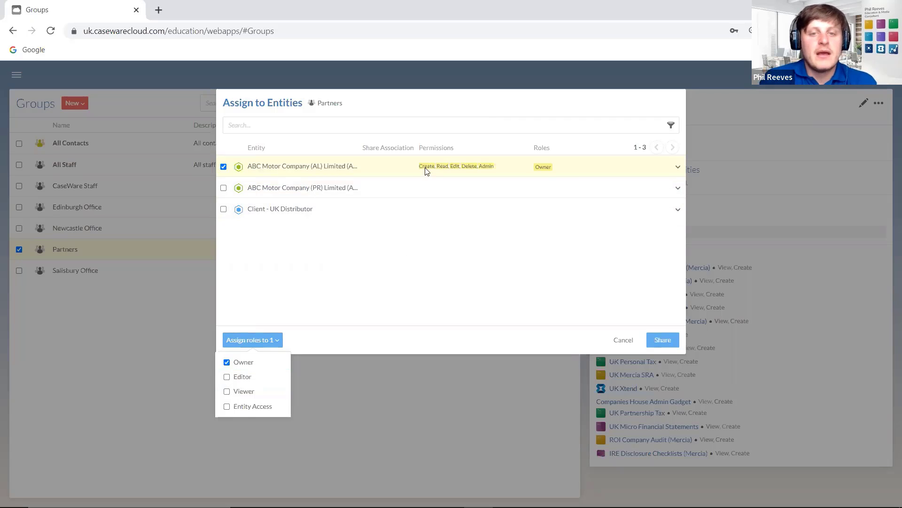
mouse_move(435, 168)
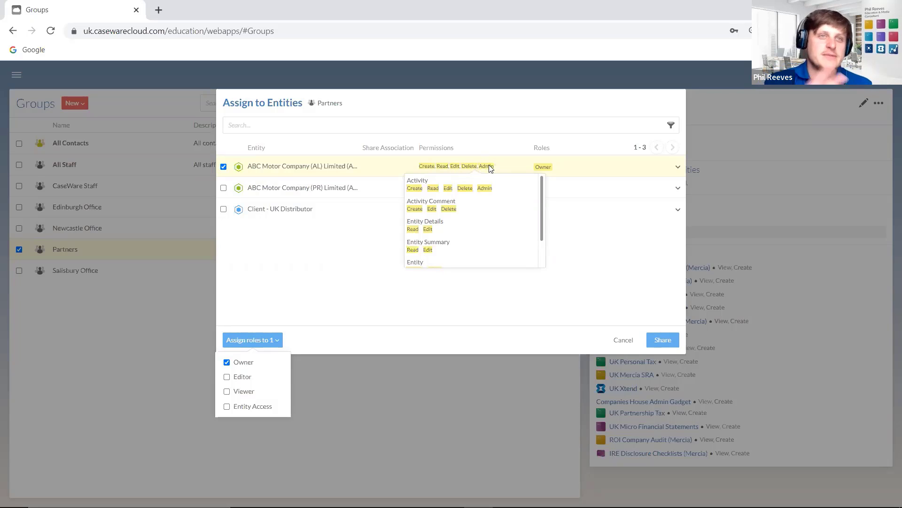
left_click(227, 363)
left_click(228, 375)
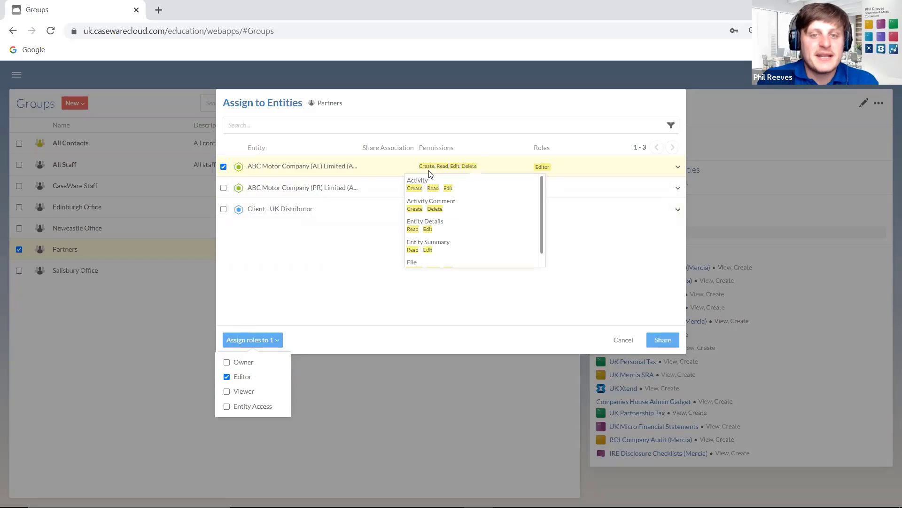
left_click(227, 391)
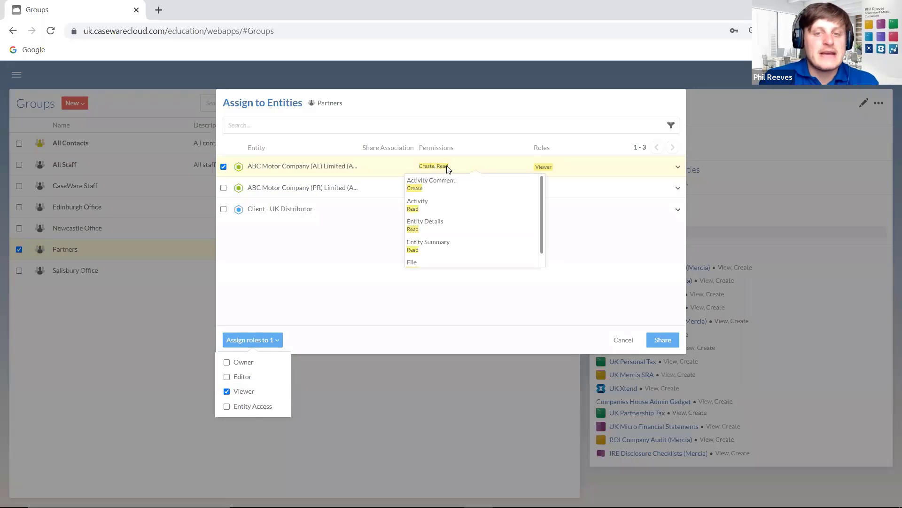
left_click(226, 392)
- Check the Entity Access role, then settle on Owner and share with Partners
left_click(249, 337)
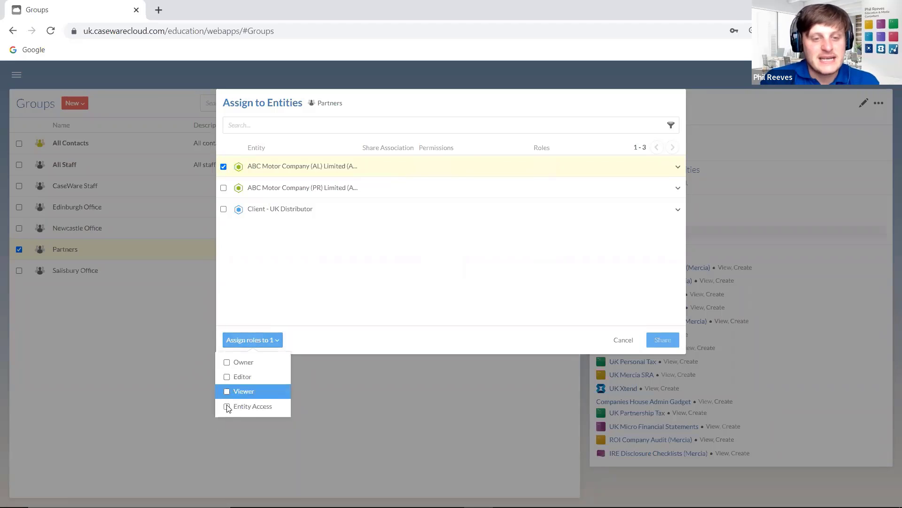
left_click(227, 406)
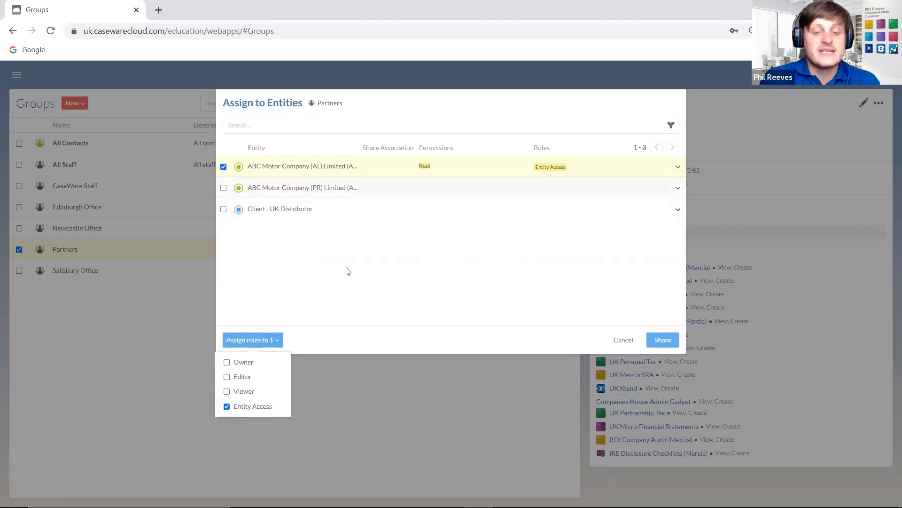
mouse_move(230, 411)
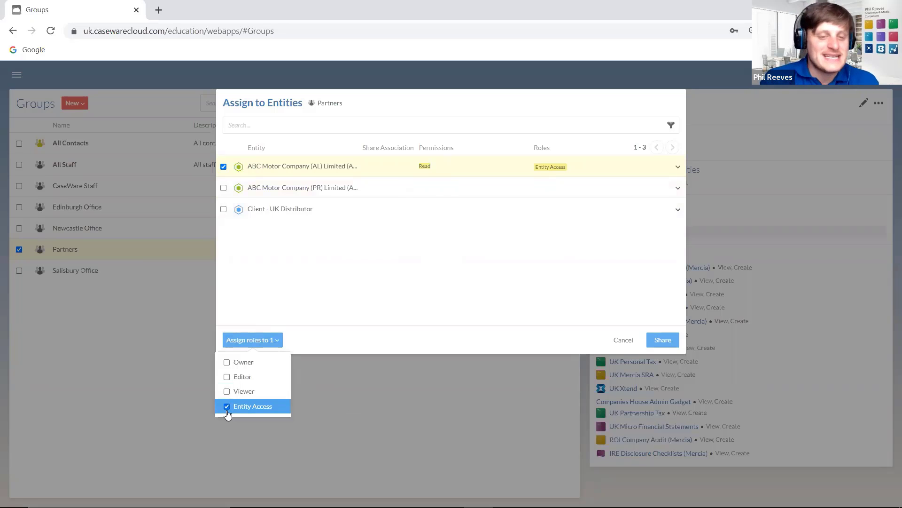
left_click(226, 407)
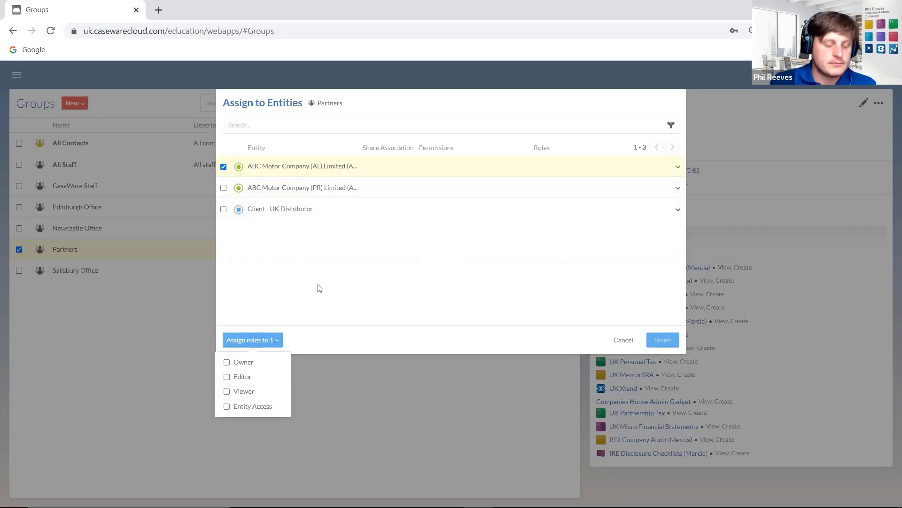
left_click(227, 363)
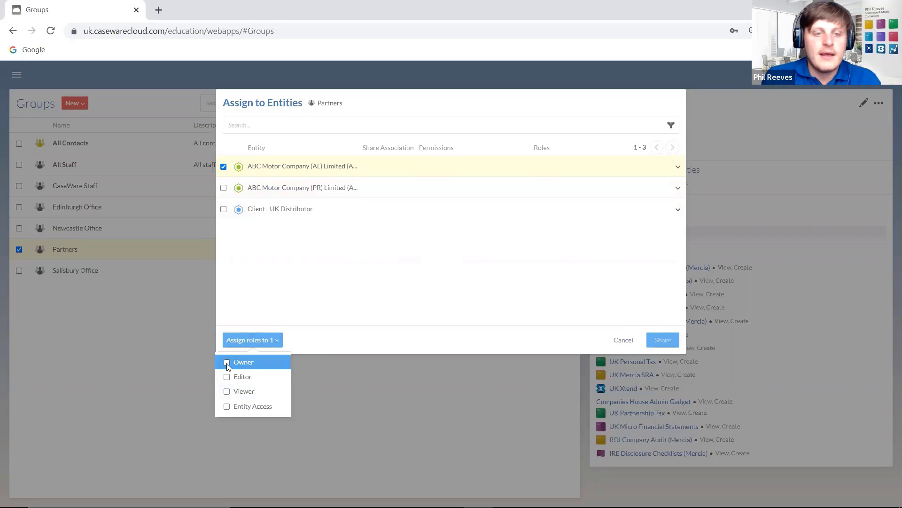
left_click(663, 340)
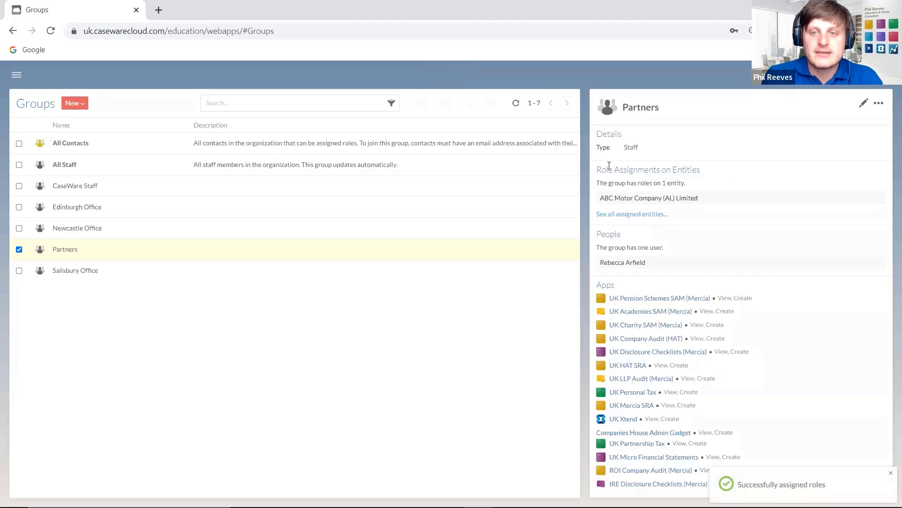
left_click_drag(603, 166, 737, 161)
left_click(726, 183)
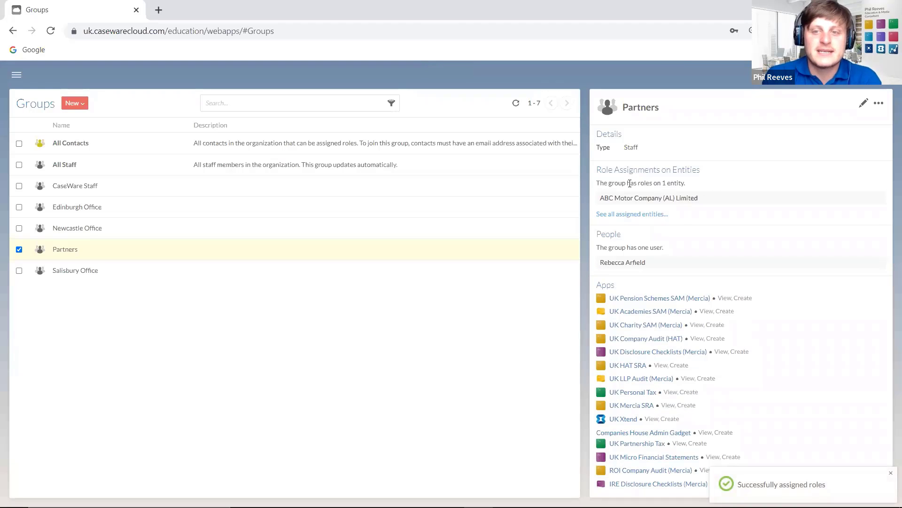
left_click_drag(705, 189, 596, 186)
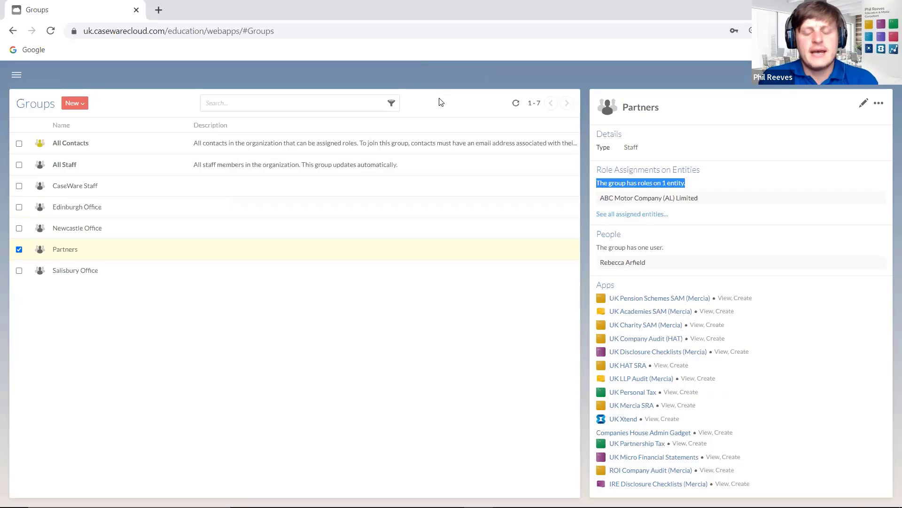
mouse_move(517, 506)
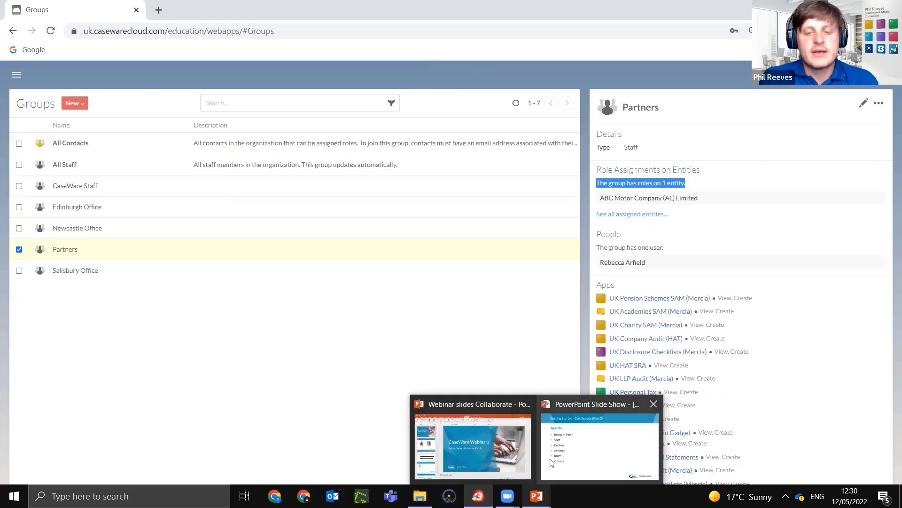
left_click(565, 467)
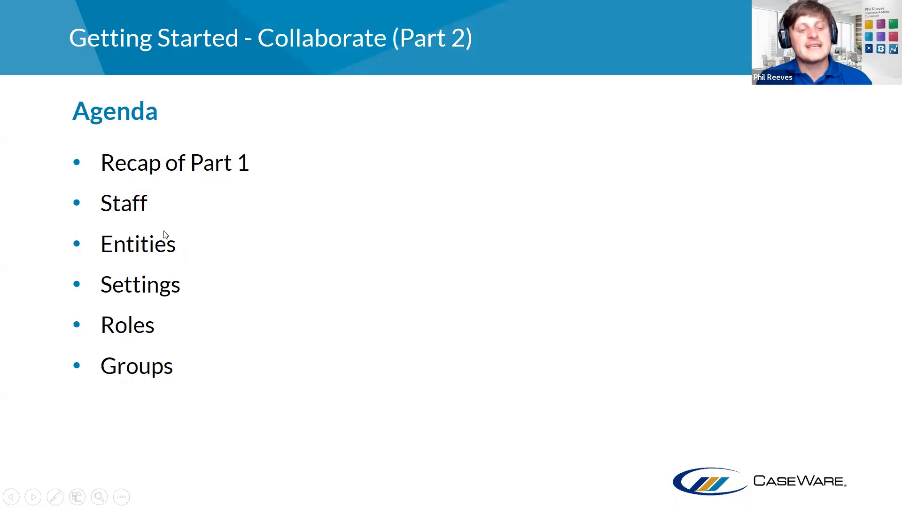
key("Escape")
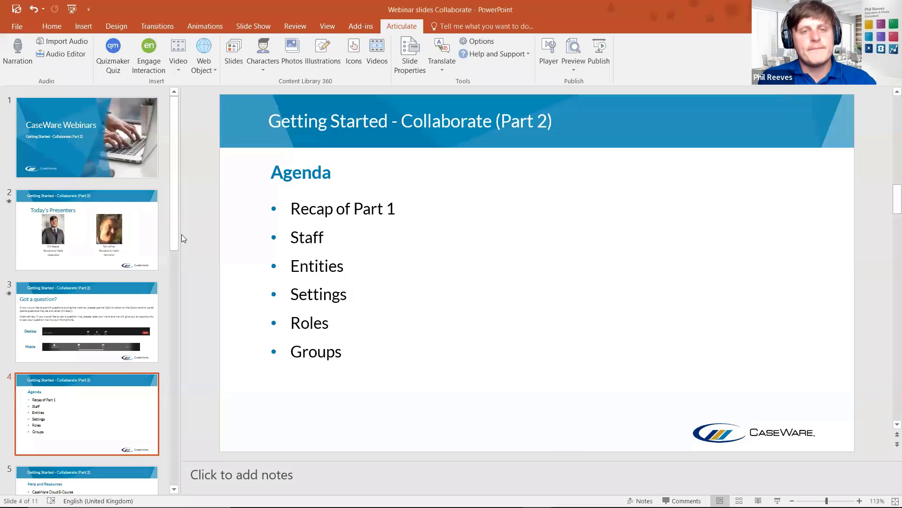
key("alt+Tab")
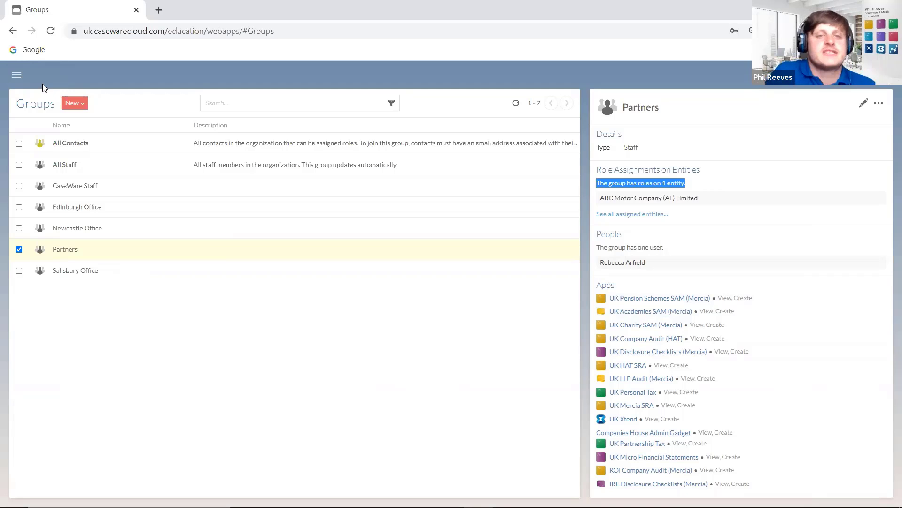
- Navigate to Entities from the main menu and preview the New entity types list
left_click(16, 75)
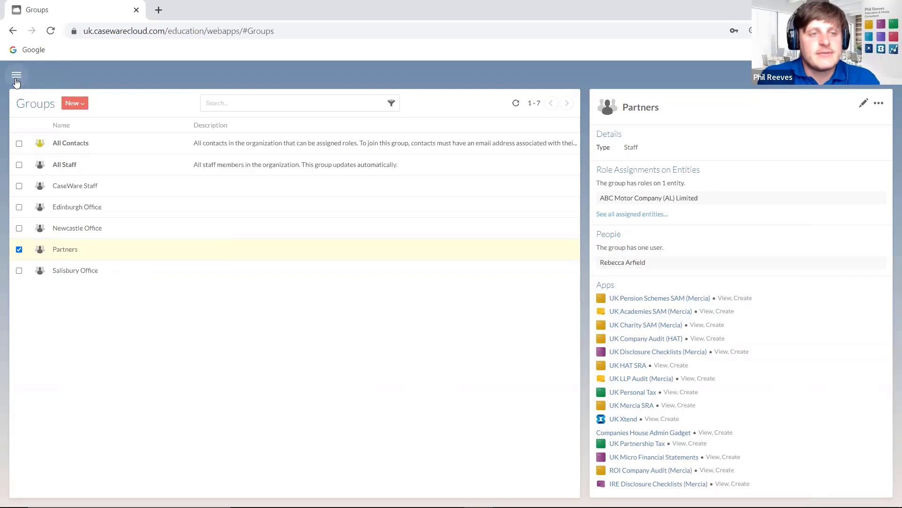
scroll(44, 136, "up", 10)
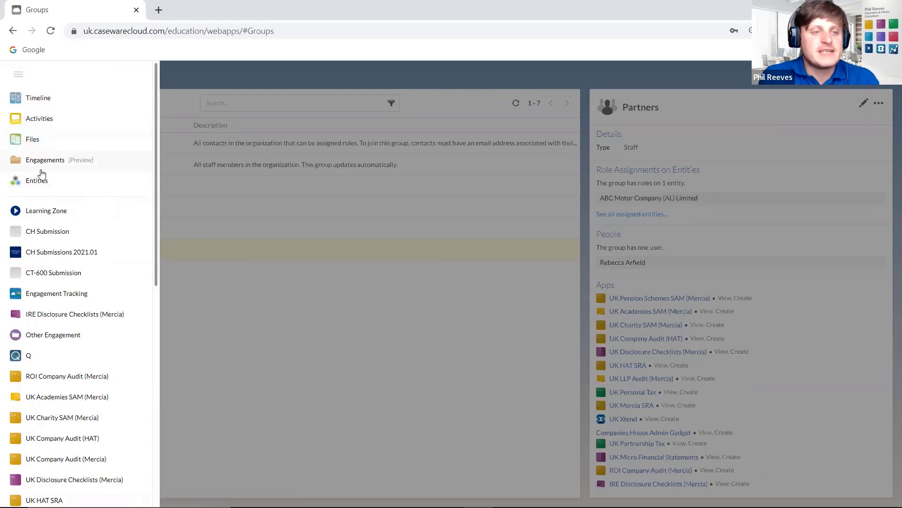
left_click(63, 195)
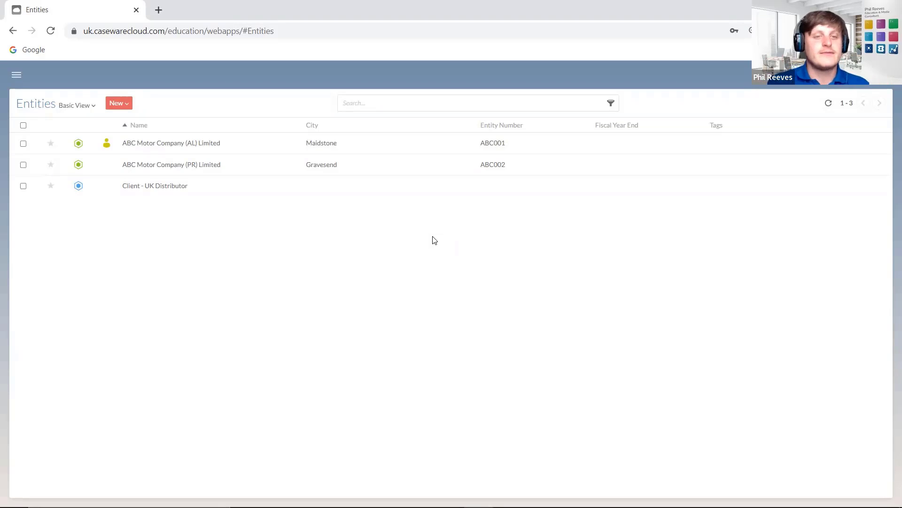
left_click(120, 107)
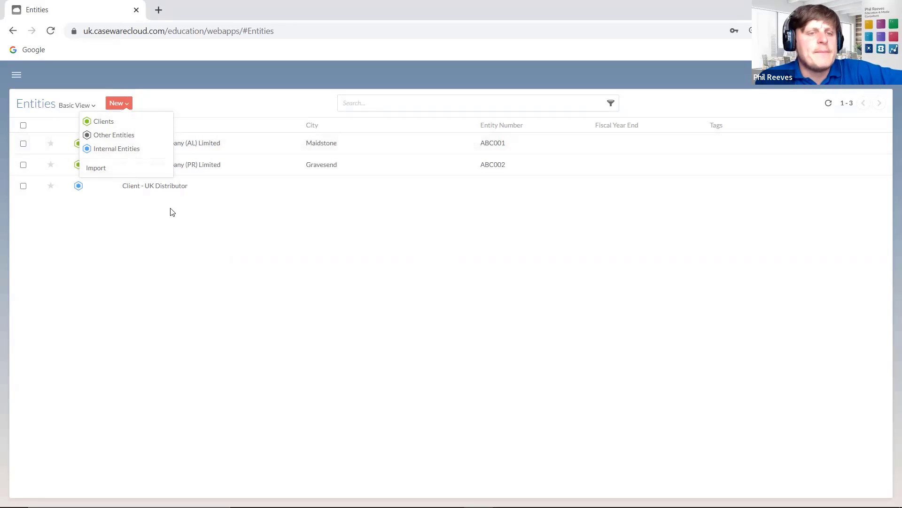
left_click(141, 207)
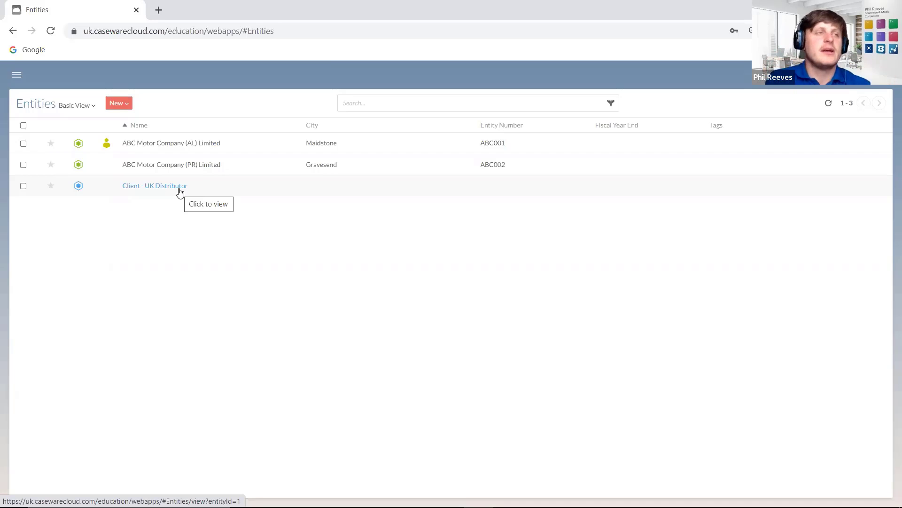
left_click(125, 104)
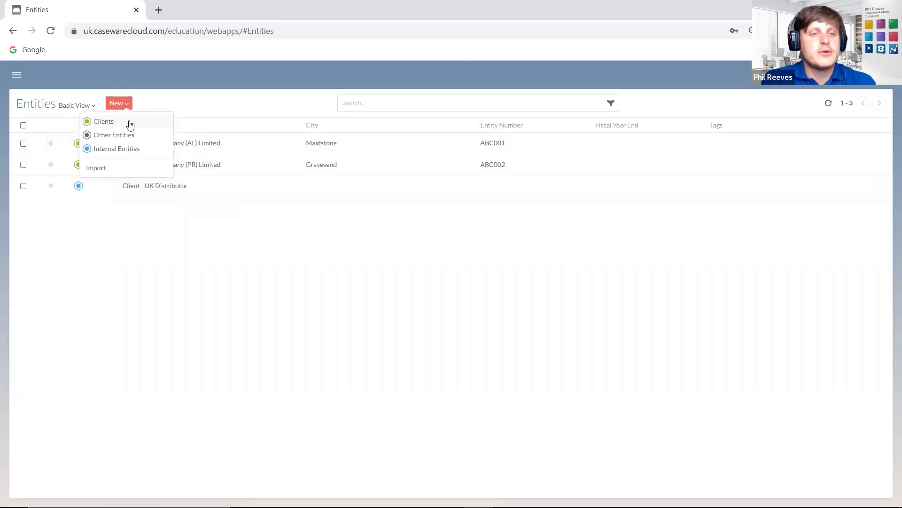
left_click(131, 123)
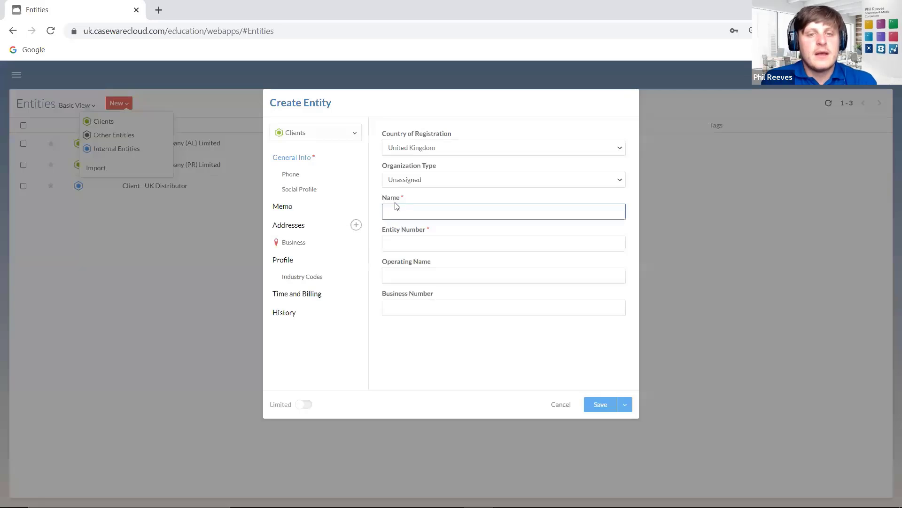
left_click(399, 243)
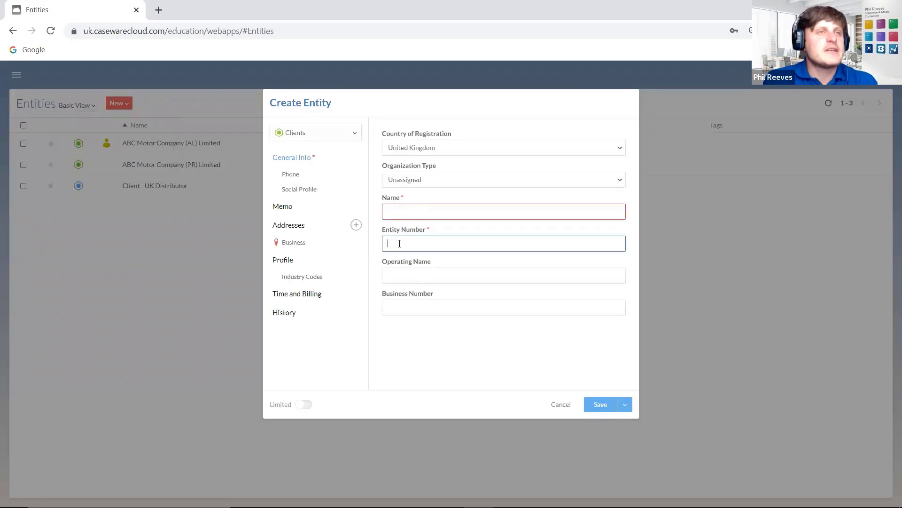
left_click(403, 211)
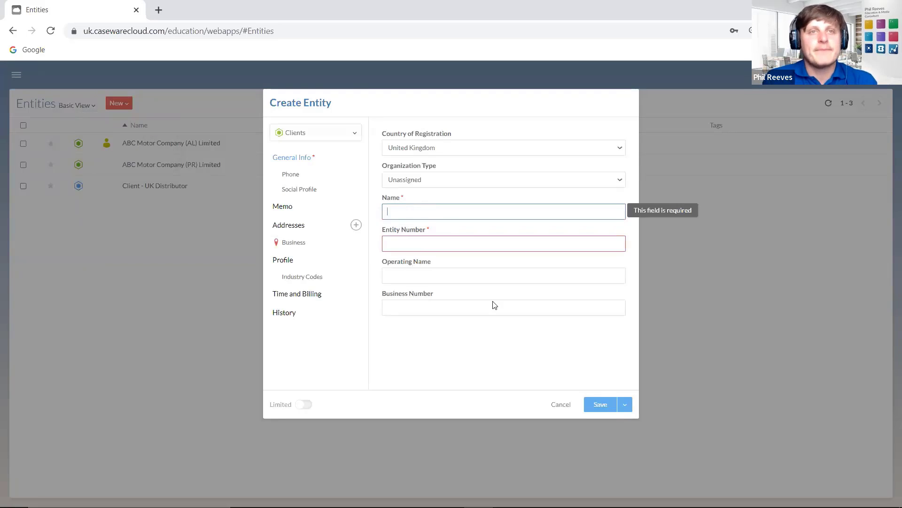
left_click(558, 405)
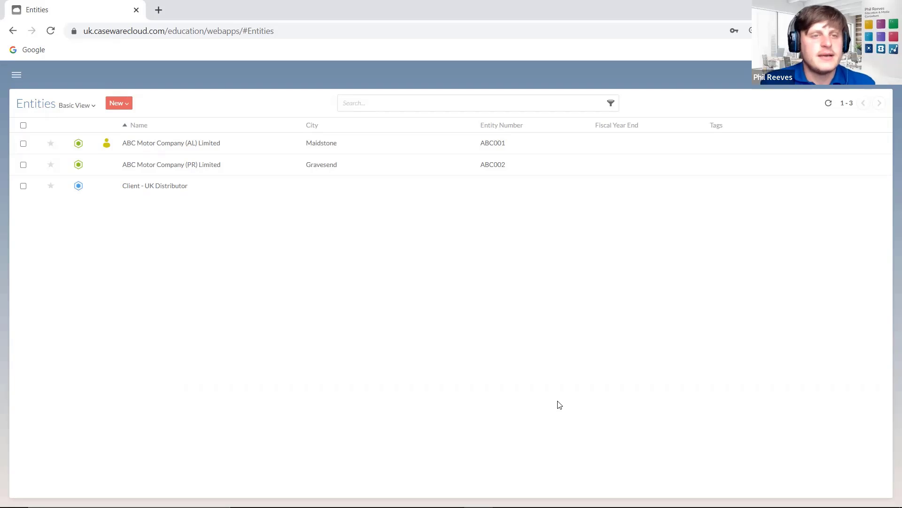
- Start a new client entity named Elvstrom Limited with entity number EL001
left_click(127, 104)
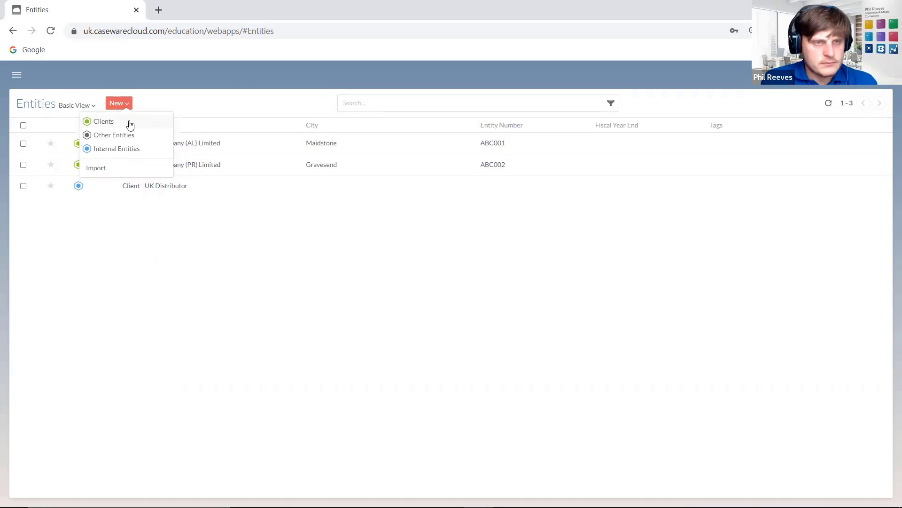
left_click(130, 124)
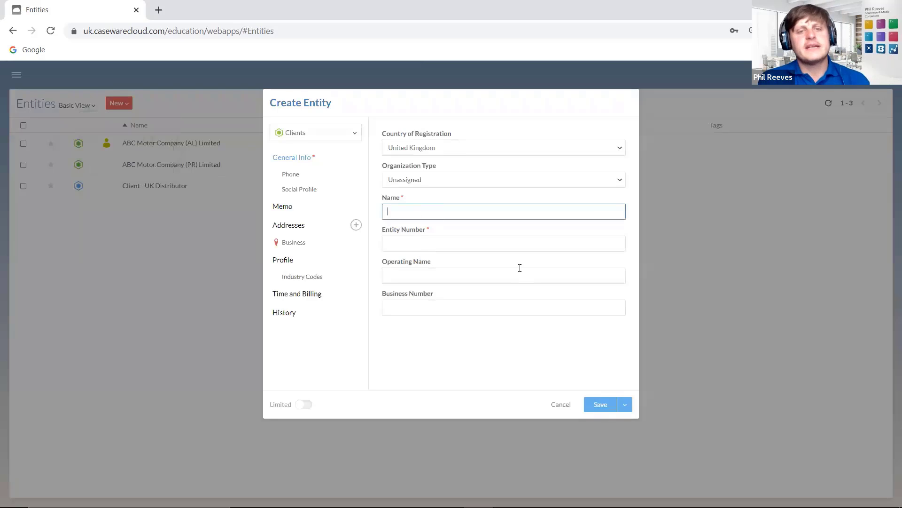
left_click(451, 240)
left_click(437, 211)
type("E")
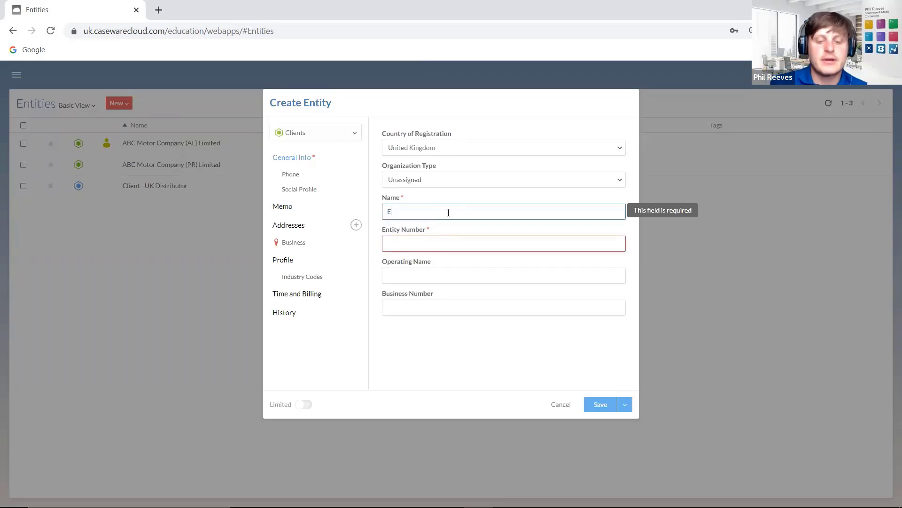
type("lvstrom Limited")
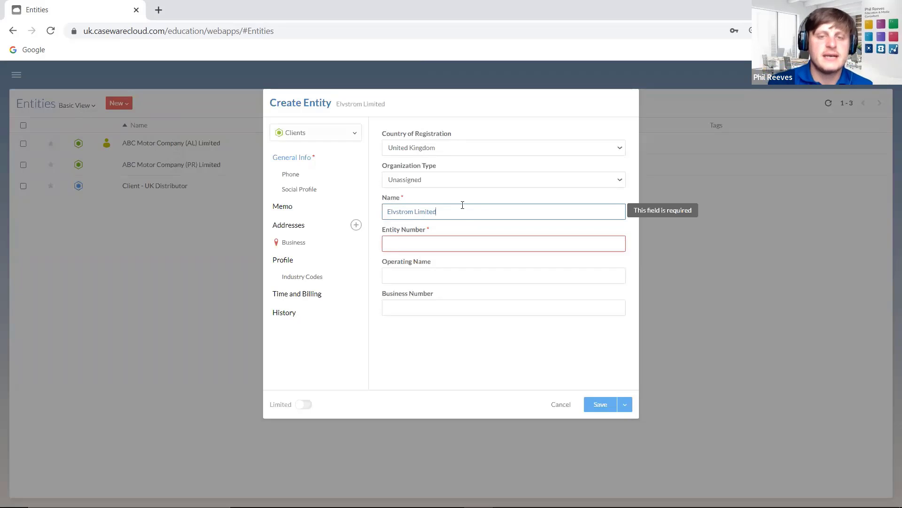
key("Tab")
type("EL001")
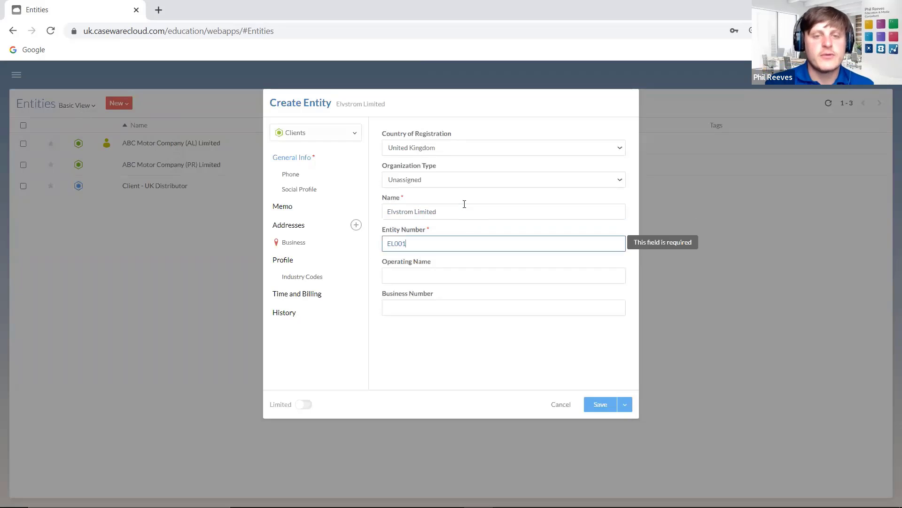
left_click(494, 272)
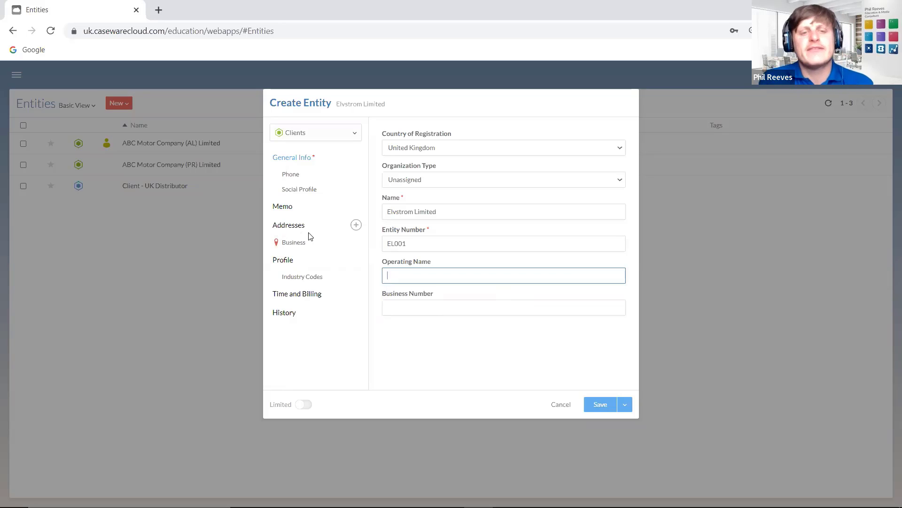
- Review the address, profile, billing and history sections, keeping client-since date 12/05/2022
left_click(298, 243)
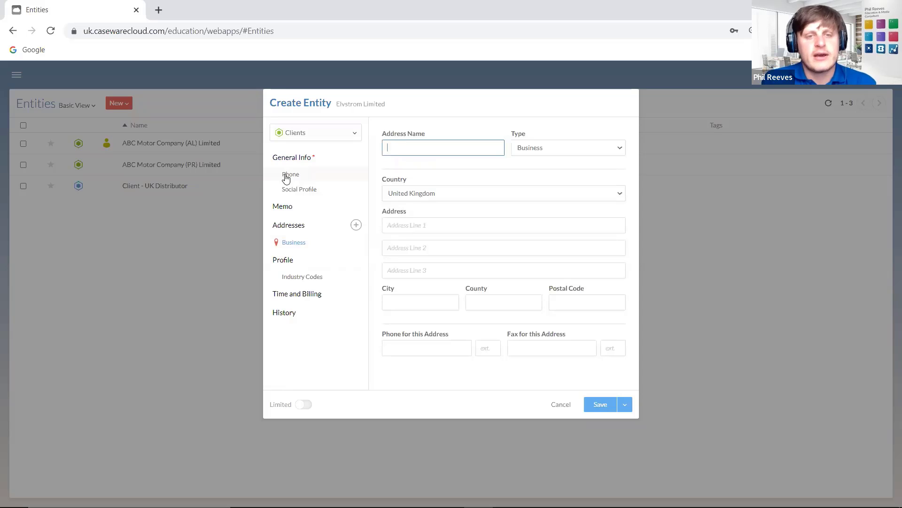
left_click(301, 161)
left_click(299, 190)
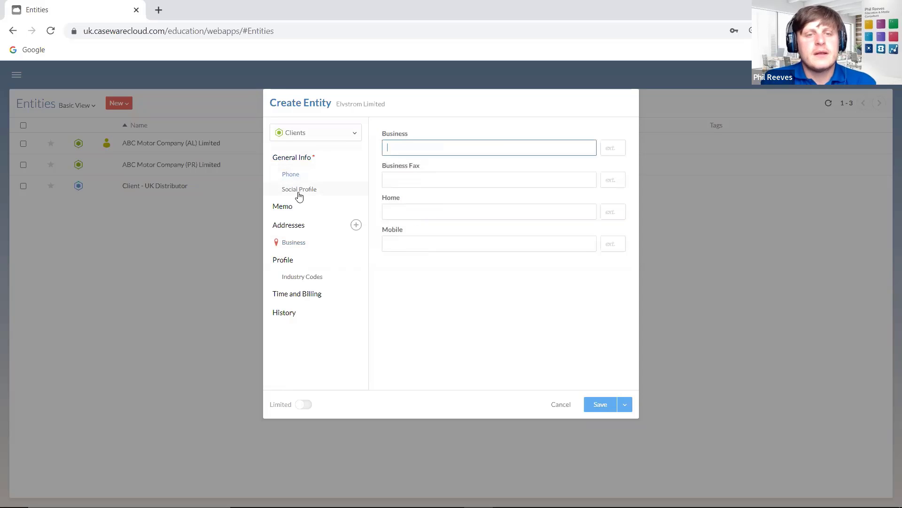
left_click(301, 297)
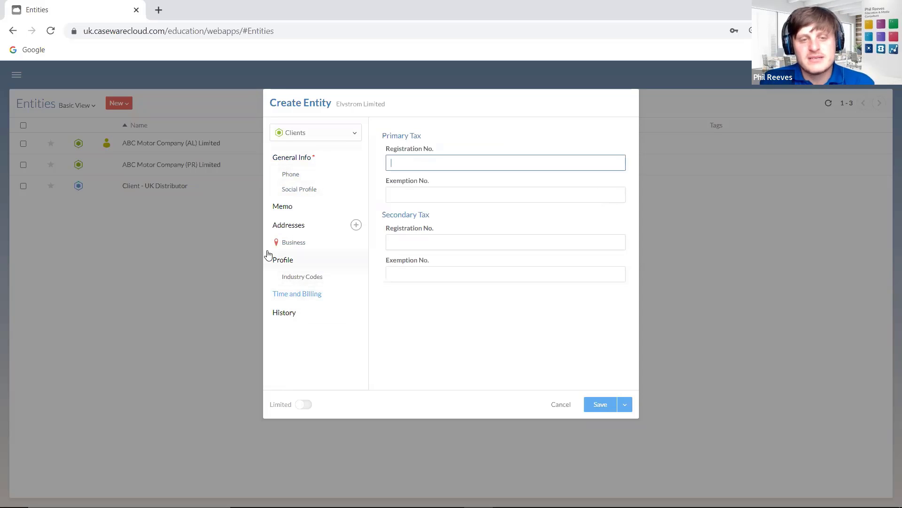
left_click(281, 262)
left_click(296, 295)
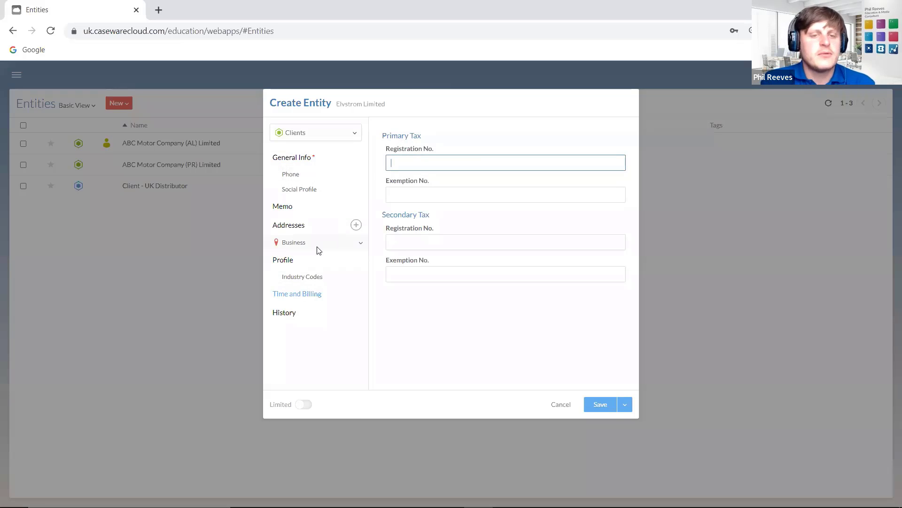
left_click(283, 314)
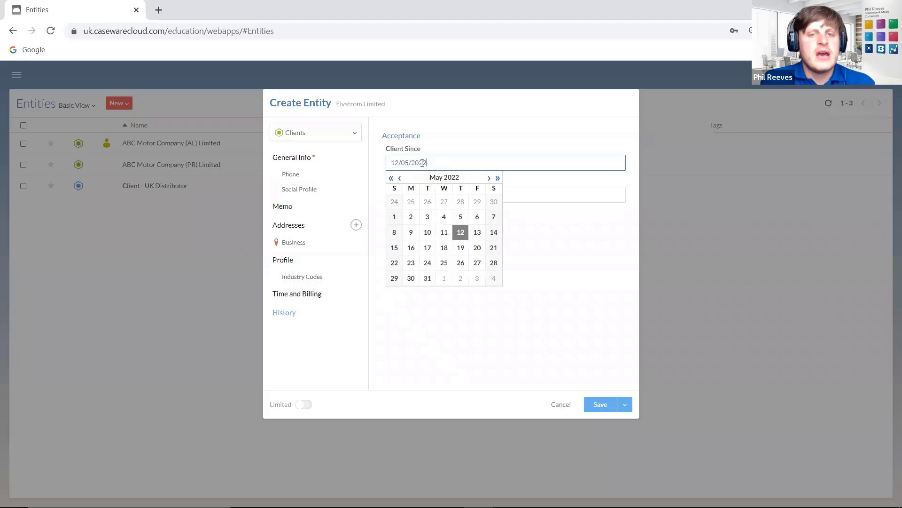
left_click(488, 325)
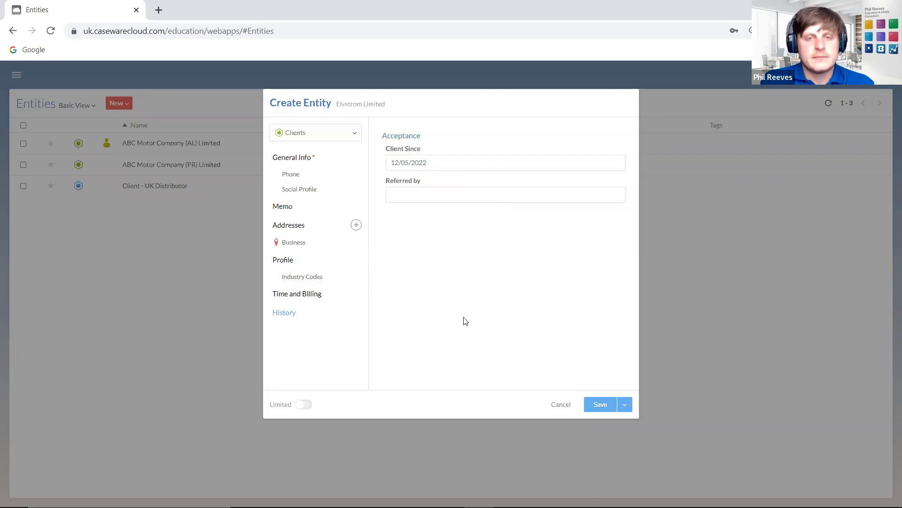
left_click(296, 172)
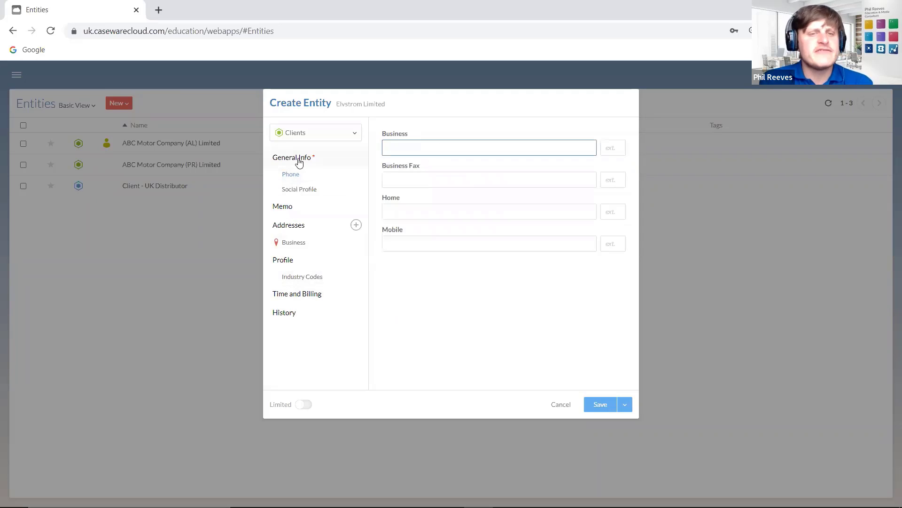
left_click(303, 161)
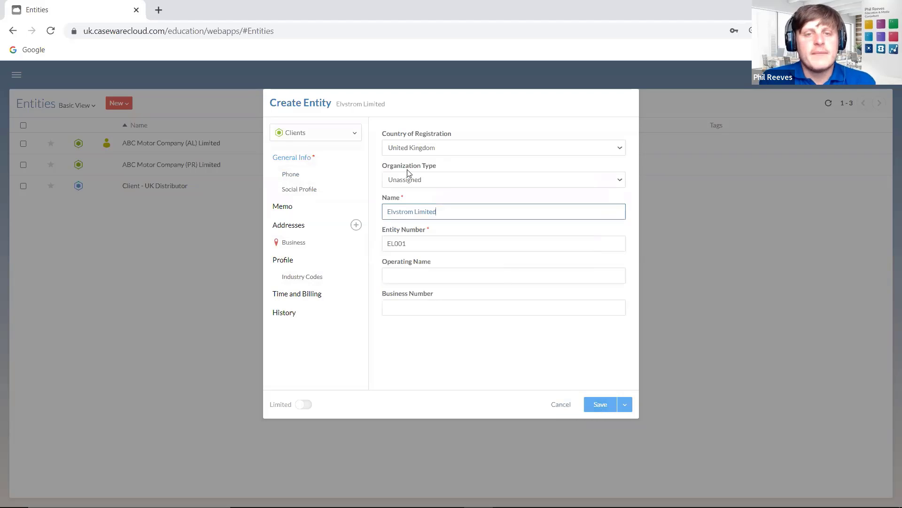
- Set organization type to Private Company (LTD) and save the entity
left_click(423, 181)
left_click(422, 201)
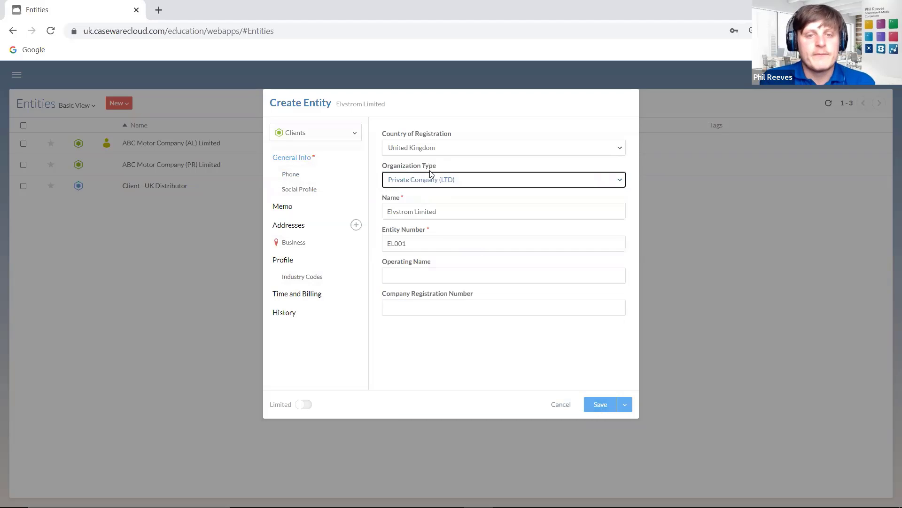
left_click(435, 180)
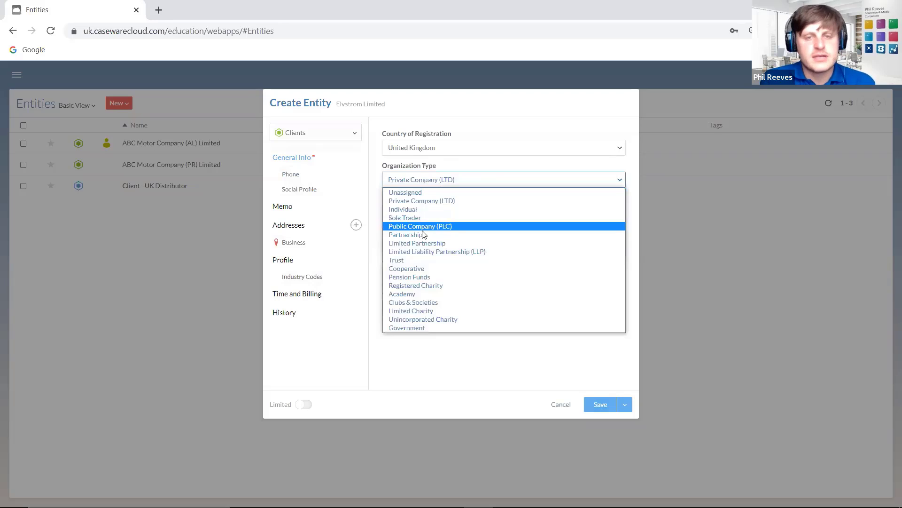
left_click(419, 200)
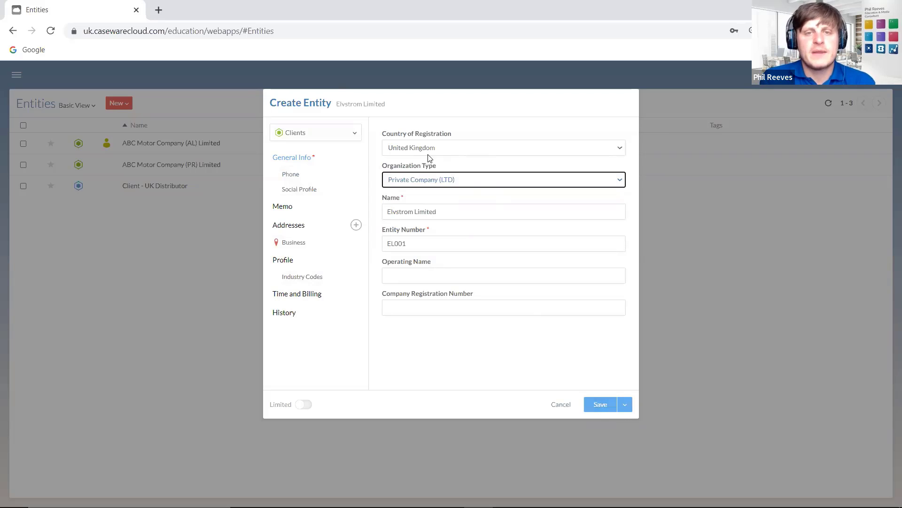
left_click(600, 404)
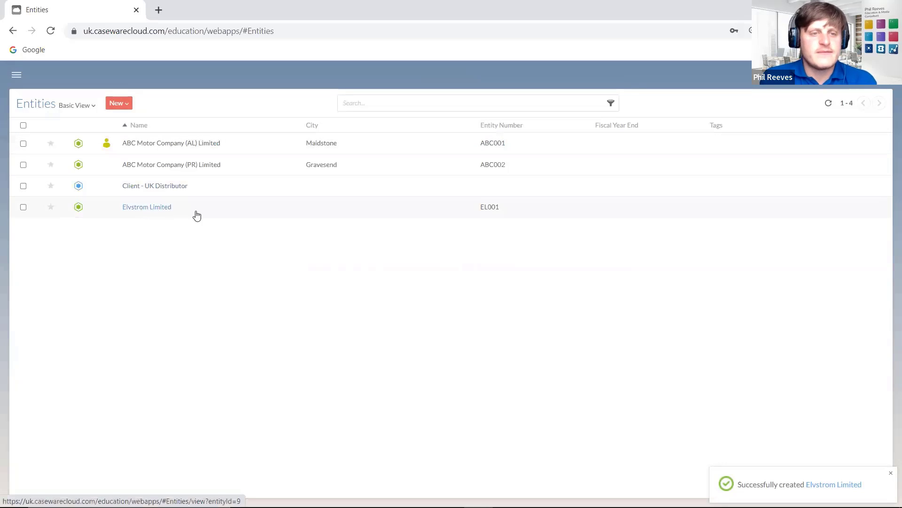
left_click(610, 103)
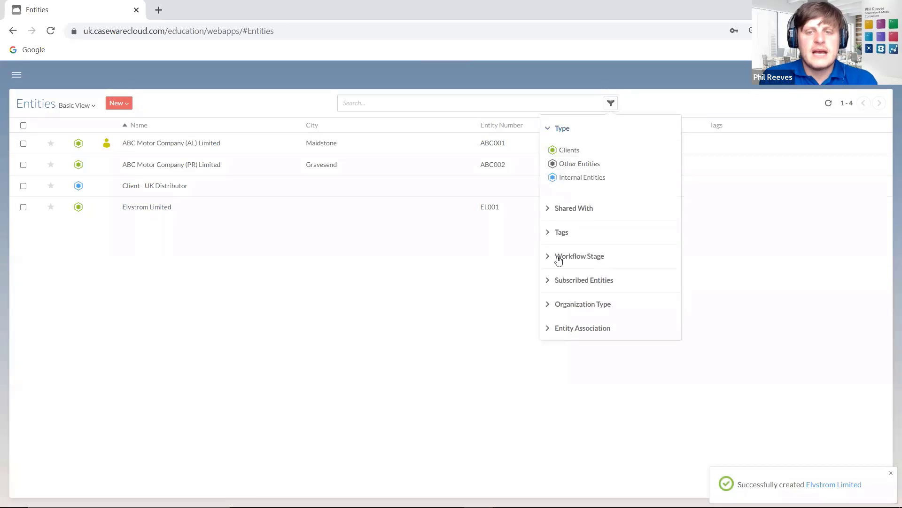
left_click(550, 305)
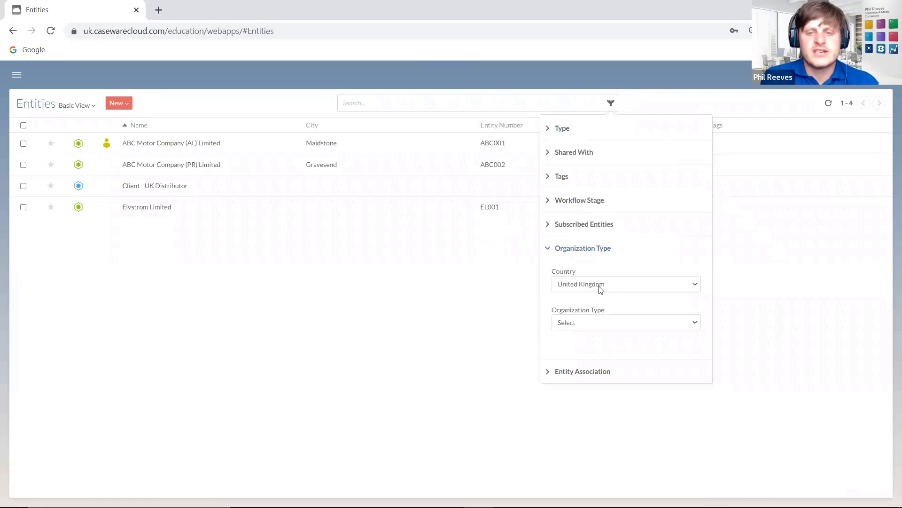
left_click(593, 321)
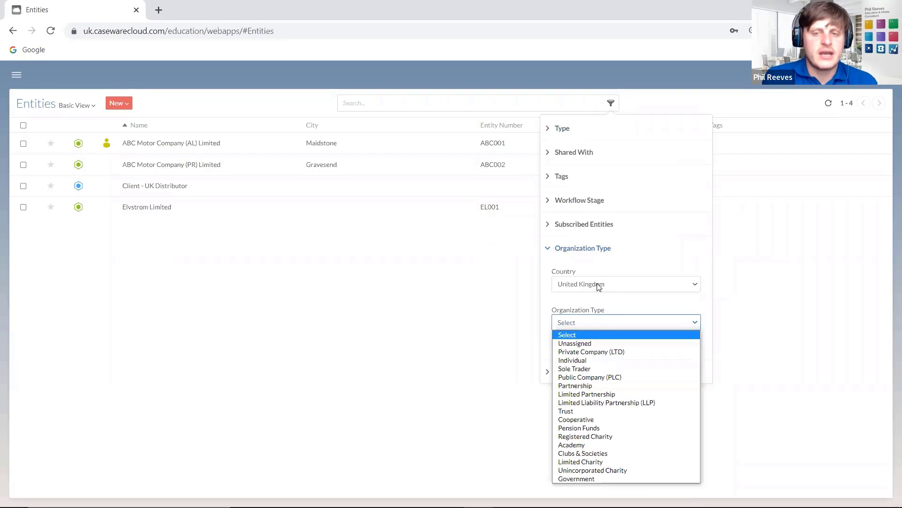
left_click(606, 353)
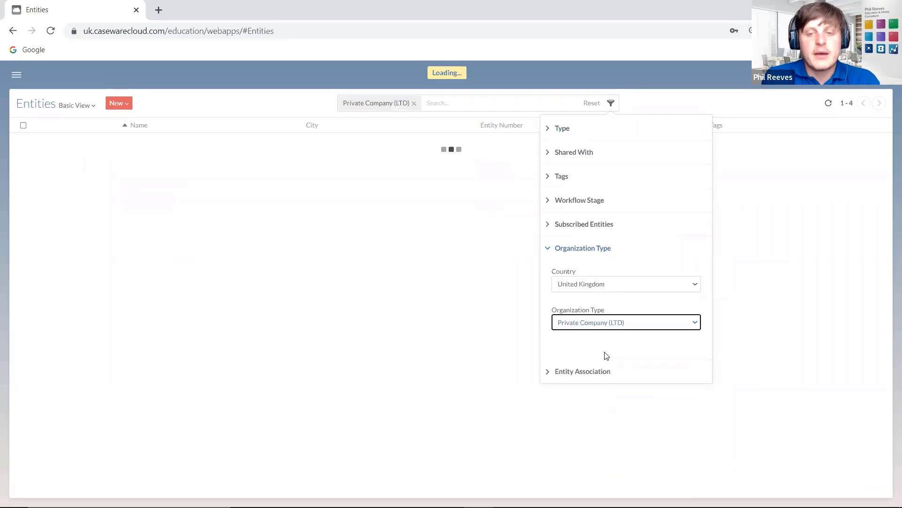
left_click(433, 306)
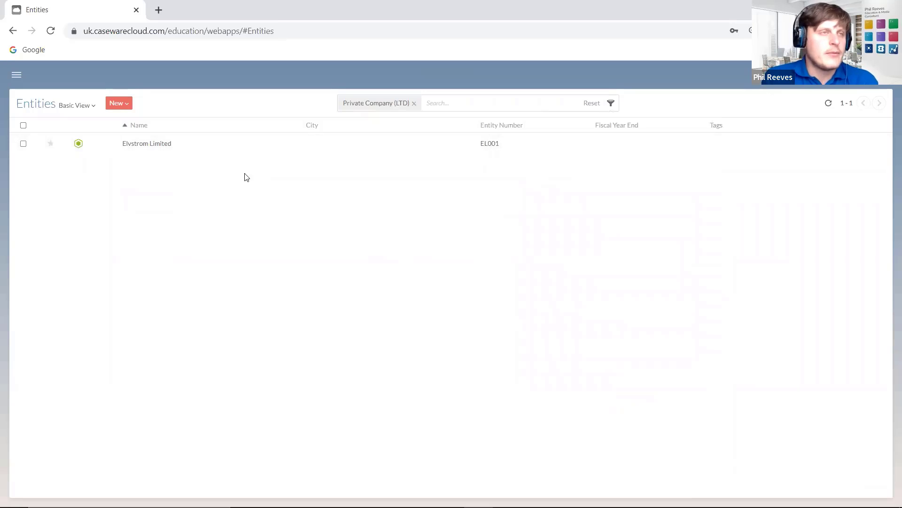
left_click(414, 103)
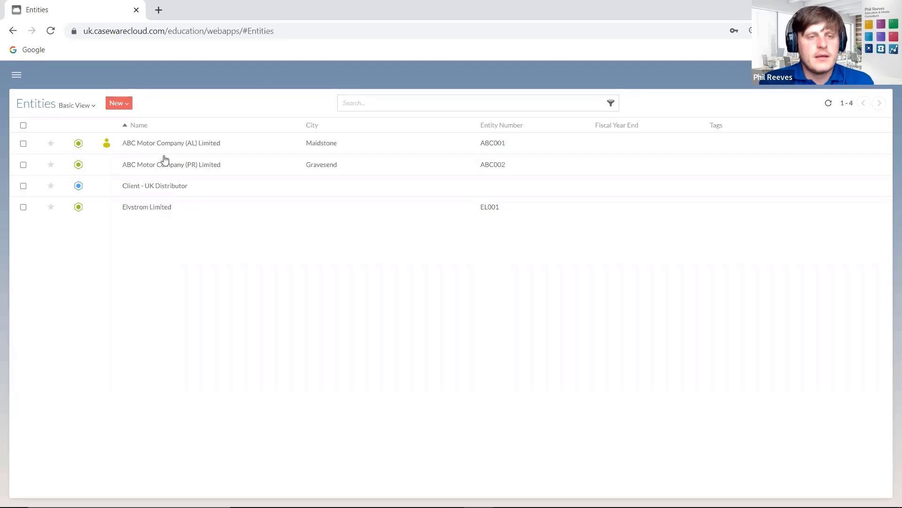
- Open Elvstrom Limited's details and cancel out of its edit form
left_click(179, 209)
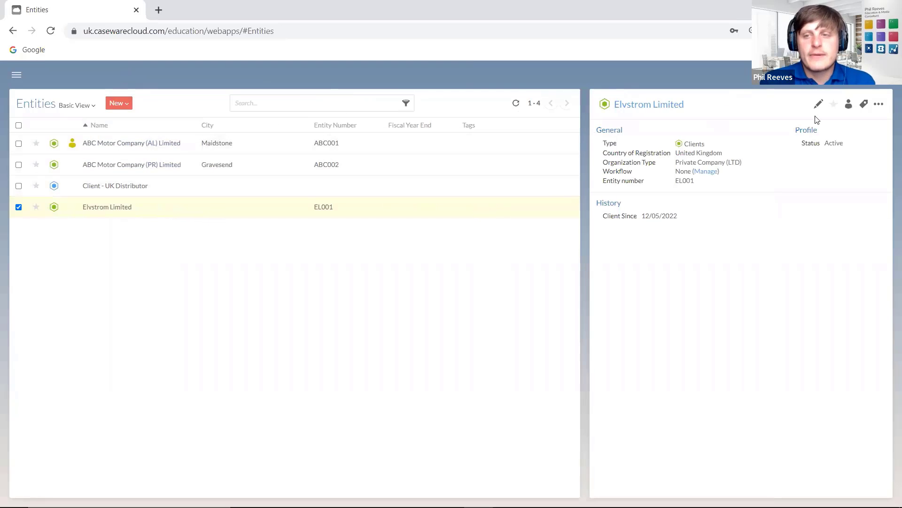
left_click(818, 103)
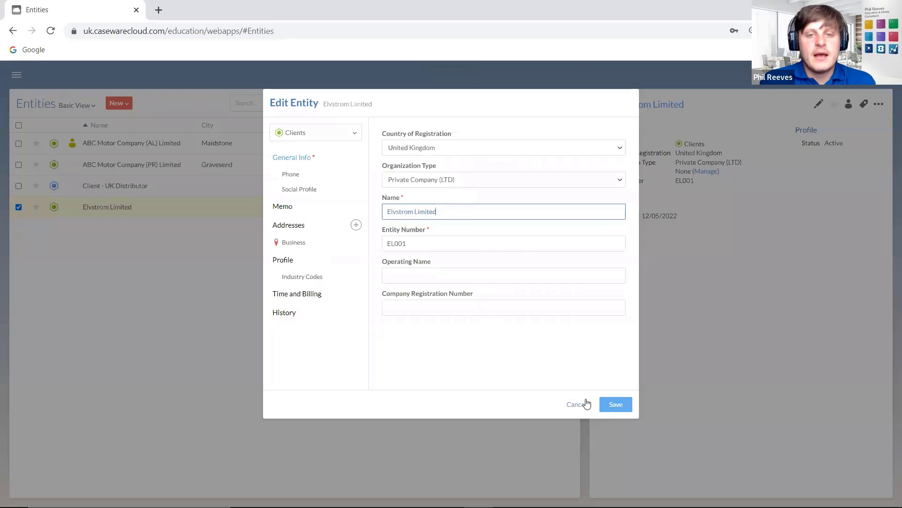
left_click(583, 403)
- Start a new client entity, toggle Limited access, then discard the draft
left_click(117, 104)
left_click(126, 122)
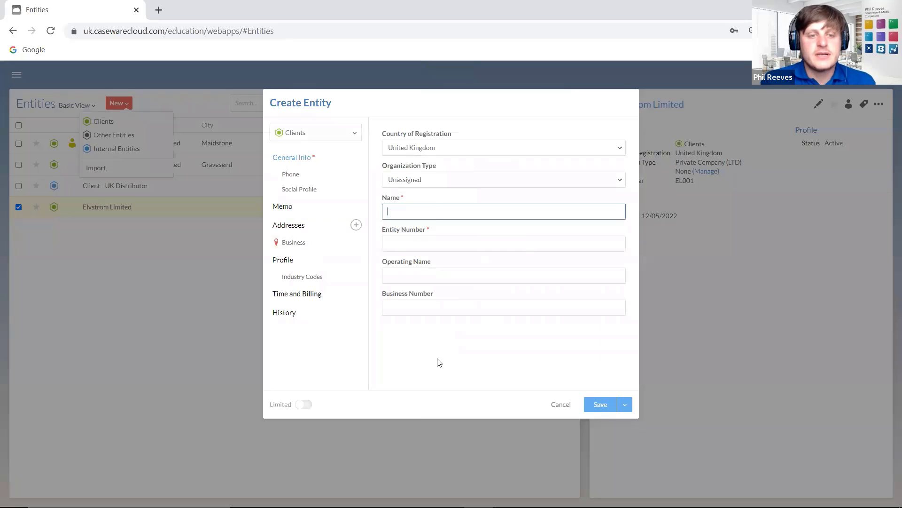
left_click(301, 407)
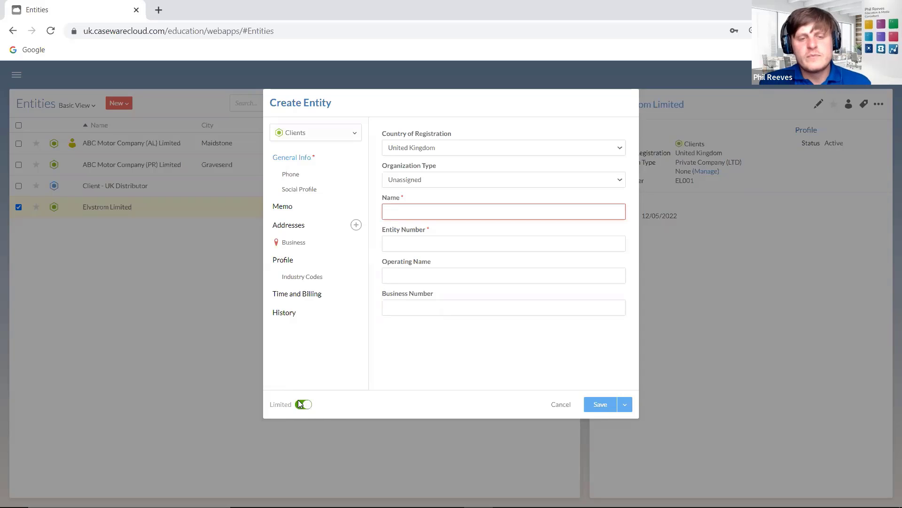
left_click(561, 405)
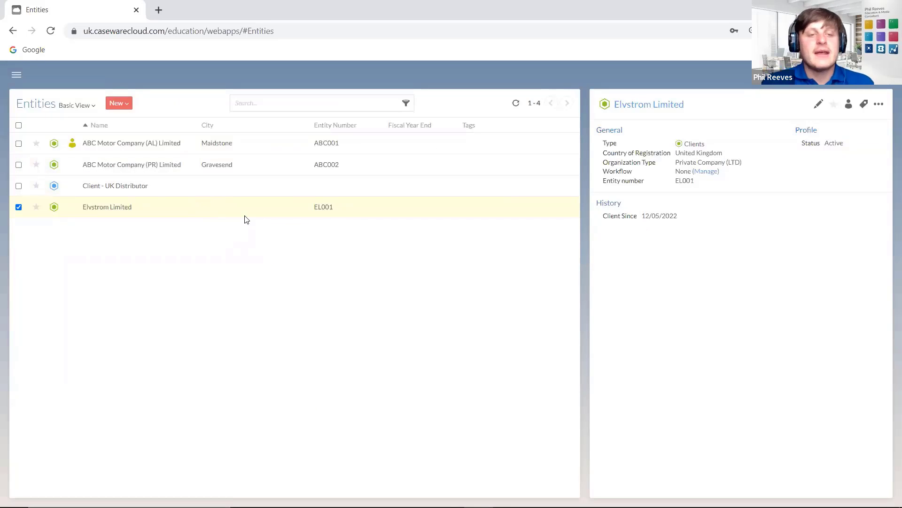
- Import entities from the Entities CSV, keeping United Kingdom and Unassigned organization type
left_click(118, 103)
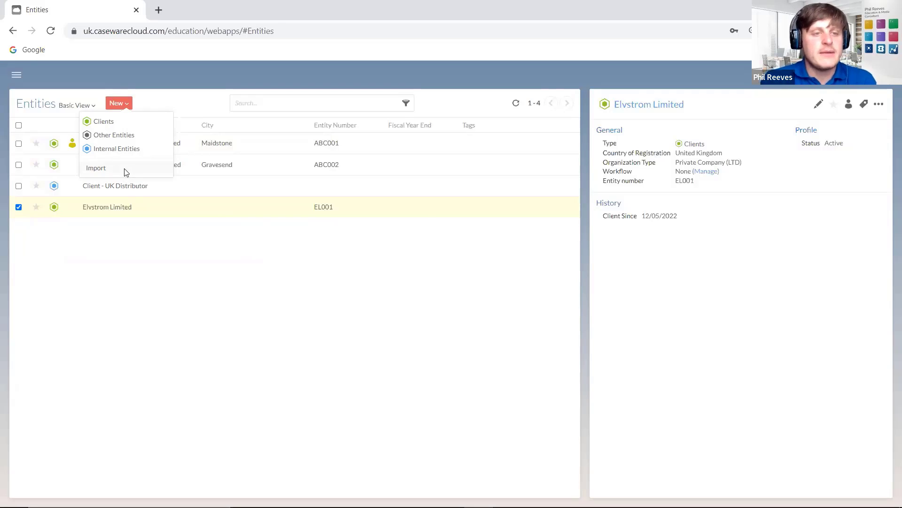
left_click(123, 169)
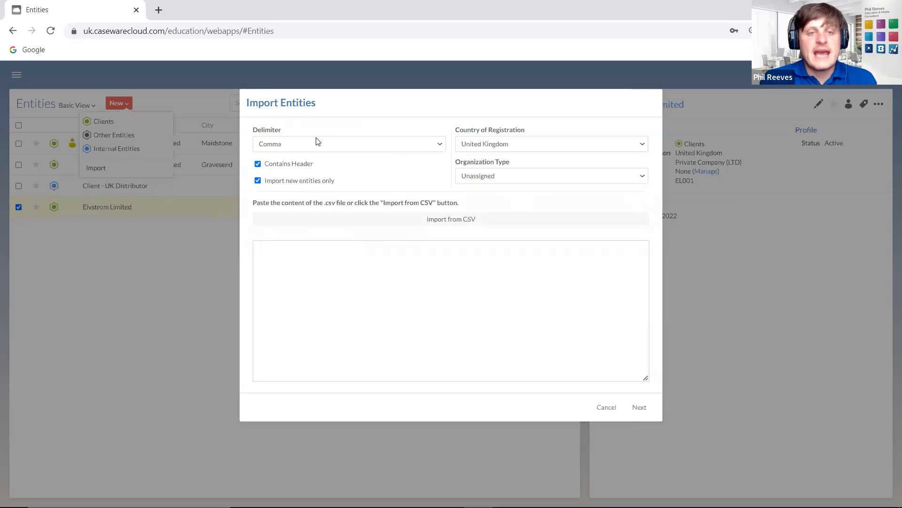
left_click(488, 146)
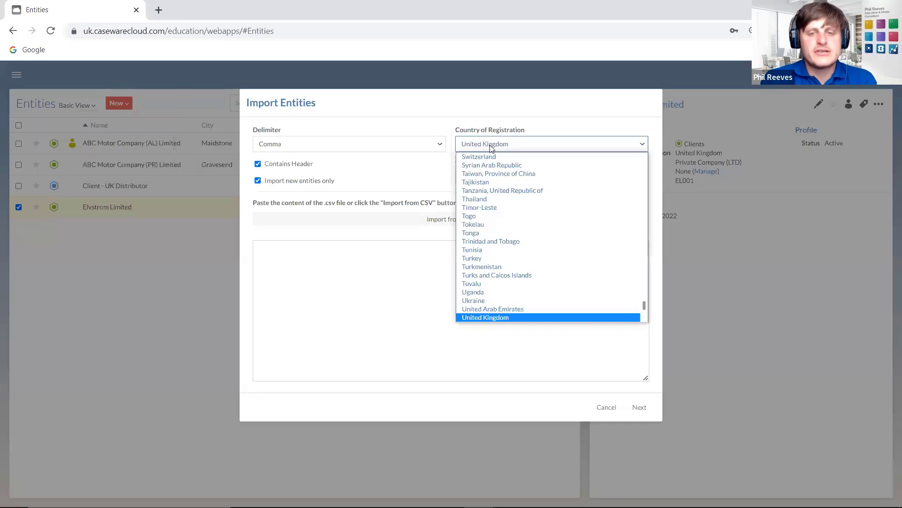
left_click(488, 145)
left_click(486, 176)
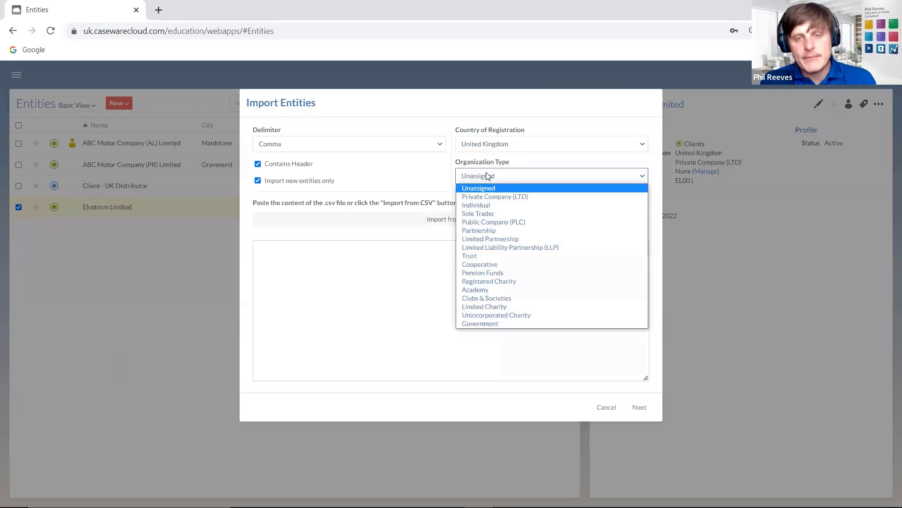
left_click(486, 176)
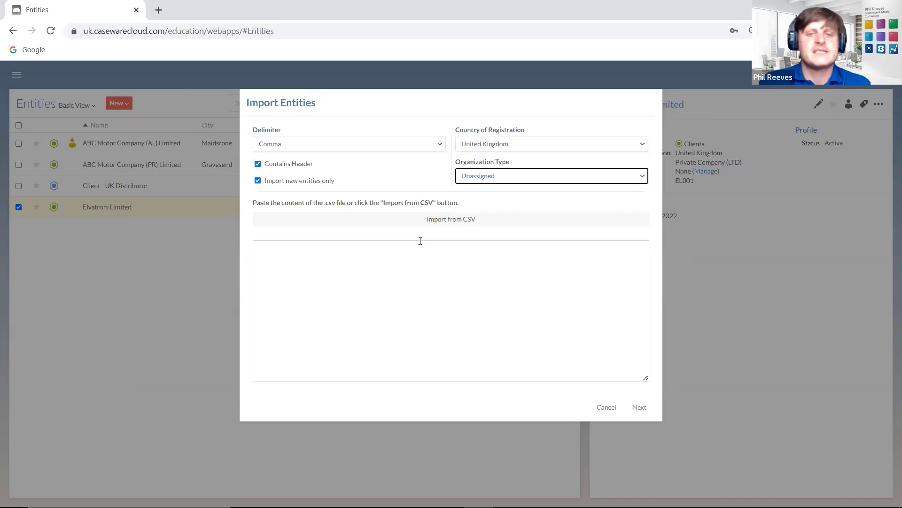
left_click(427, 229)
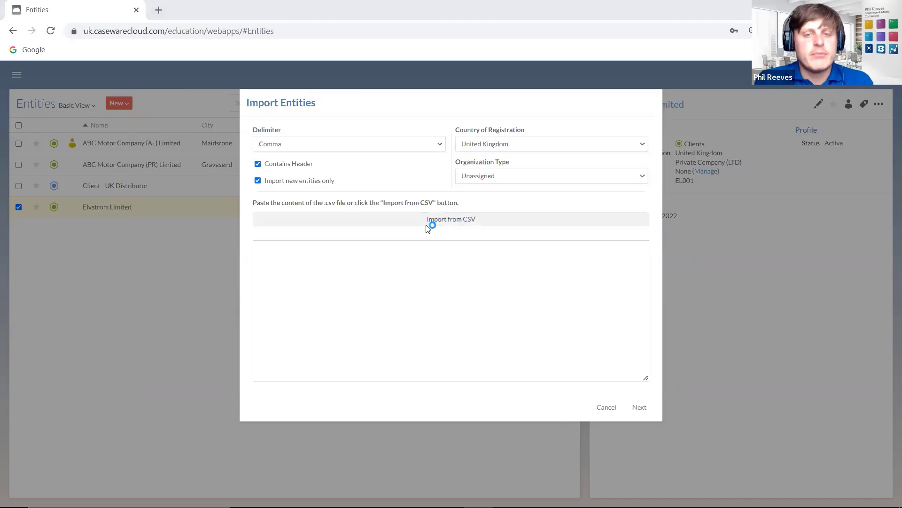
double_click(151, 88)
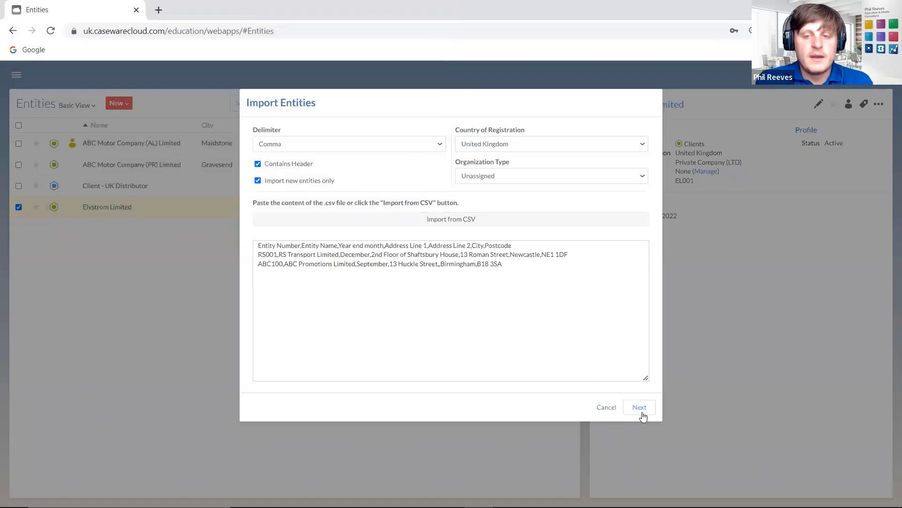
left_click(640, 409)
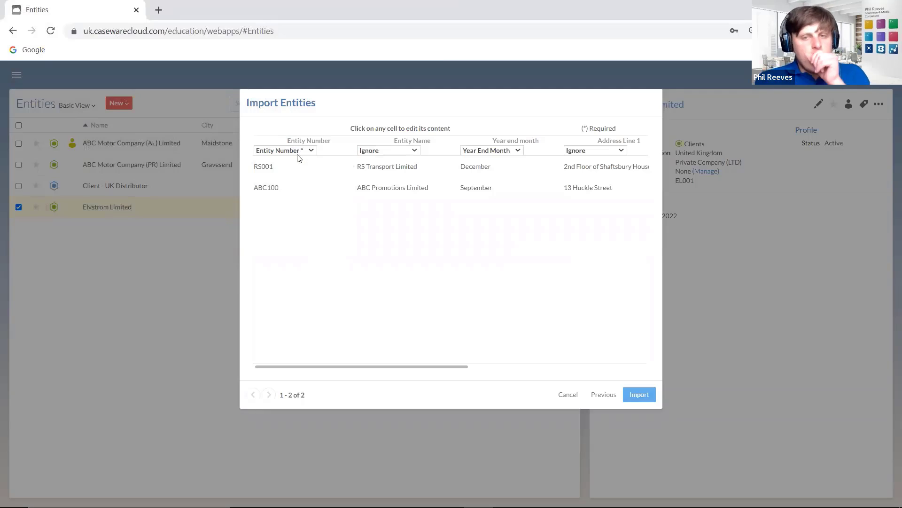
- Map Entity Name to Name and Address Lines 1 and 2 to primary address lines
left_click(380, 150)
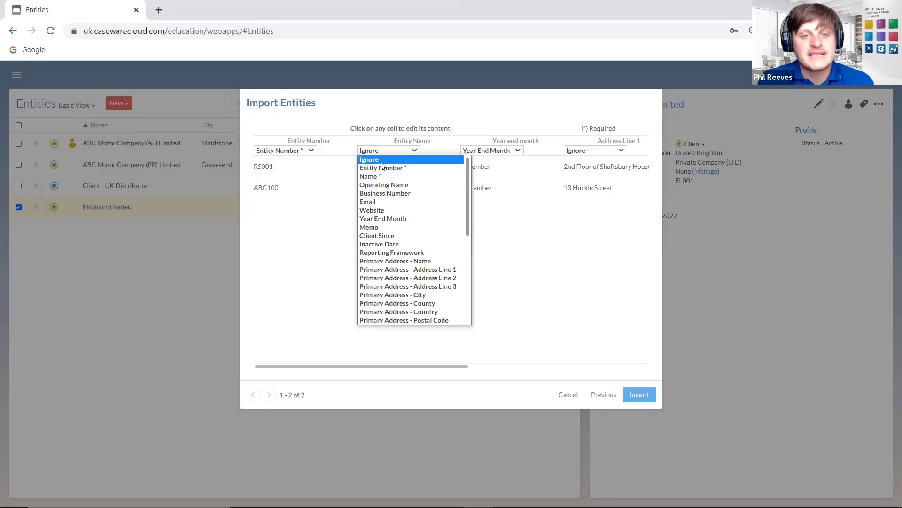
left_click(382, 176)
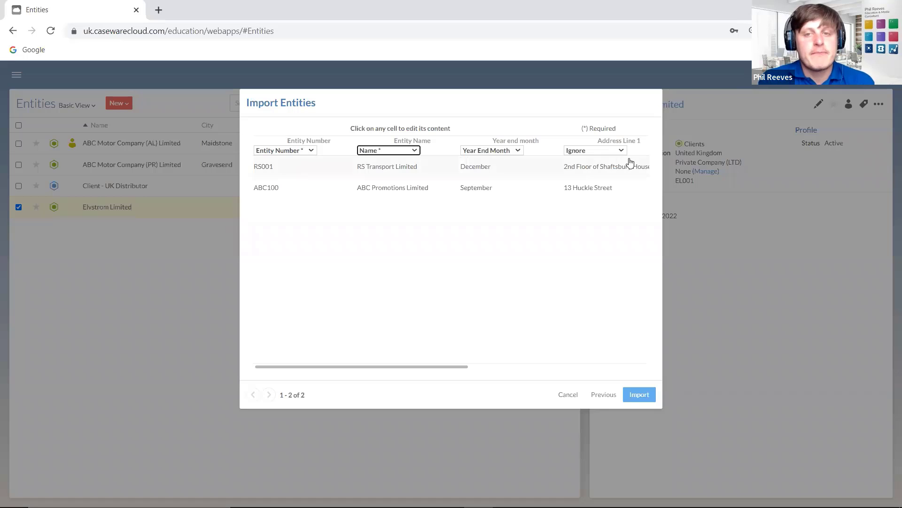
left_click(590, 151)
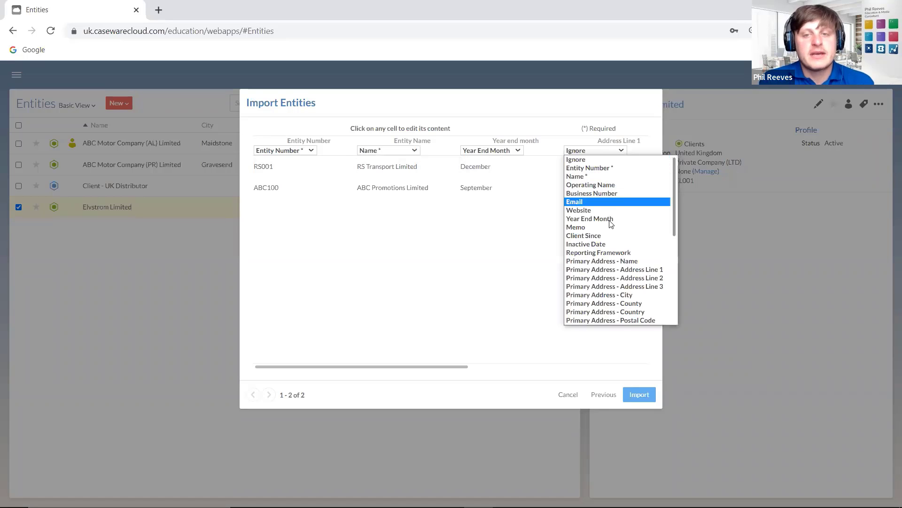
left_click(611, 270)
left_click_drag(419, 367, 558, 366)
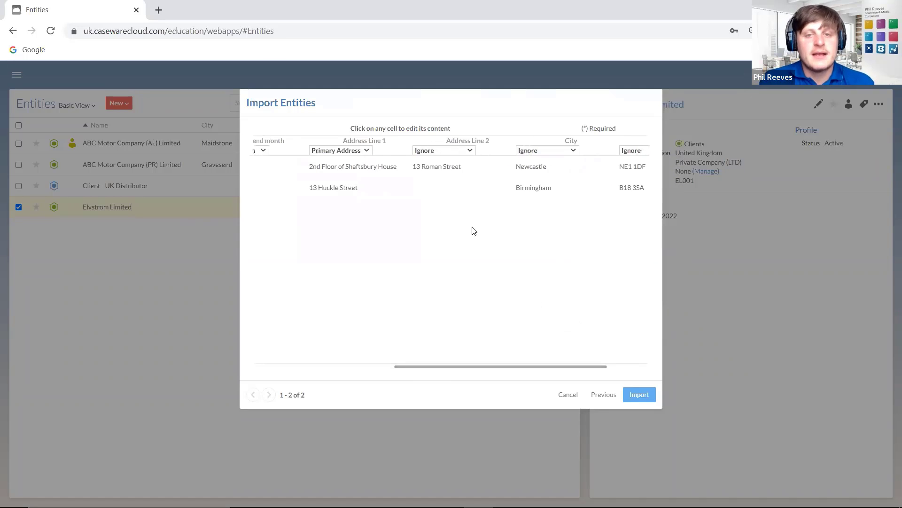
left_click(439, 151)
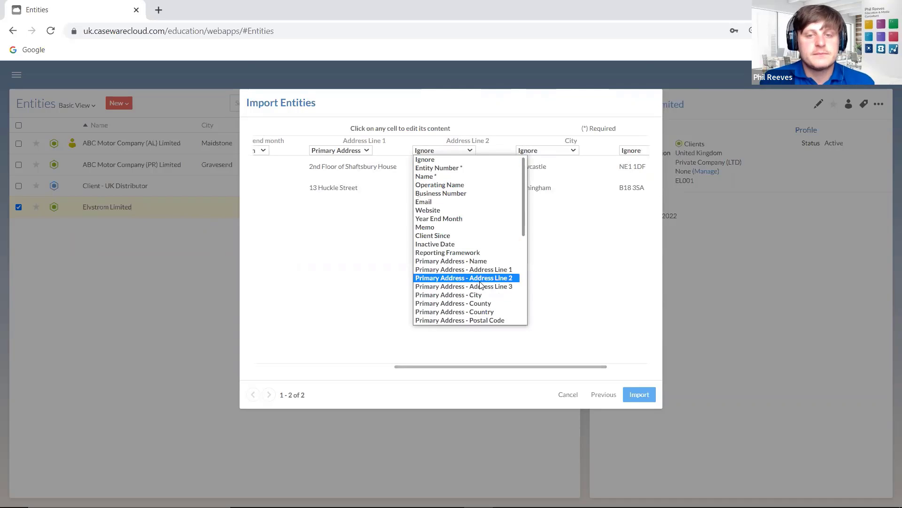
left_click(464, 278)
- Map City and Postcode to primary address city and postal code, then import
left_click(558, 150)
scroll(564, 233, "down", 5)
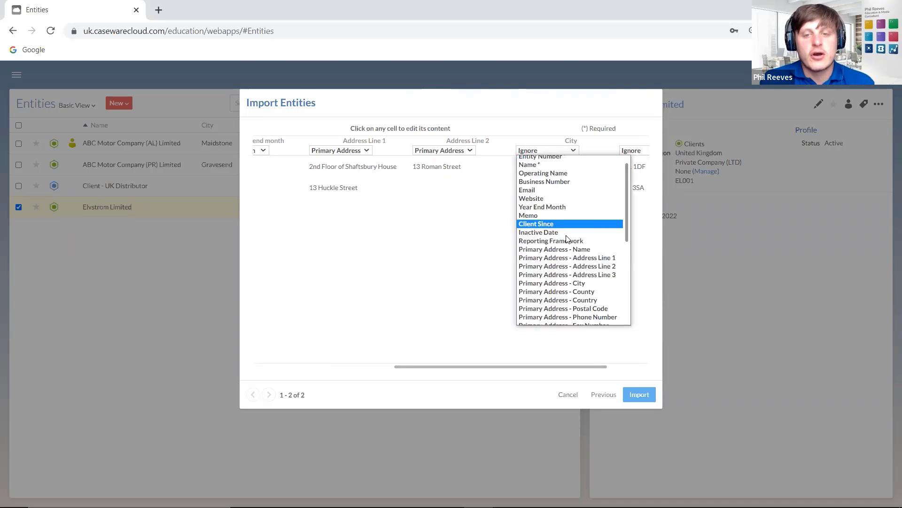
scroll(587, 292, "up", 2)
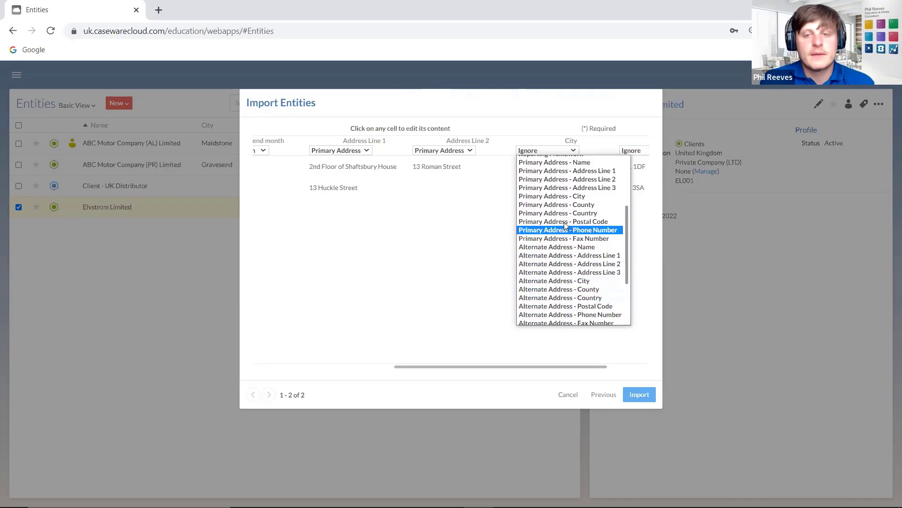
left_click(568, 197)
left_click(631, 151)
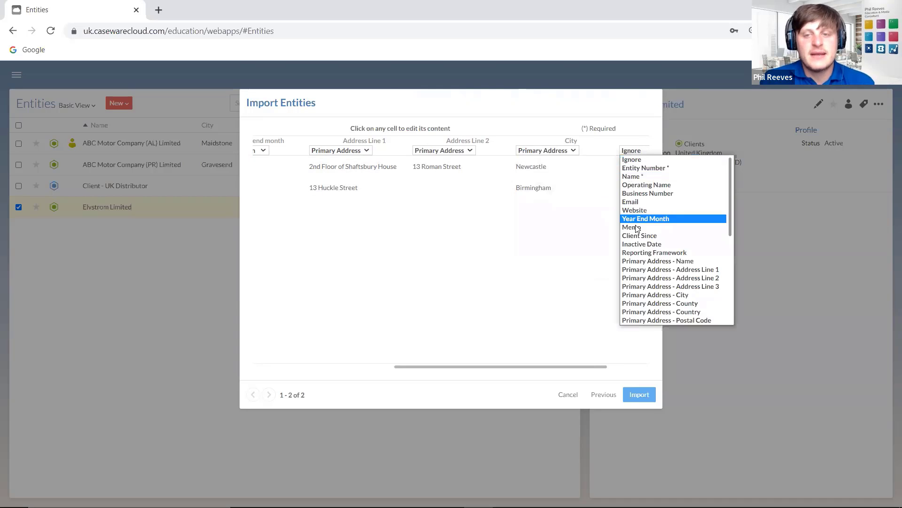
left_click(650, 320)
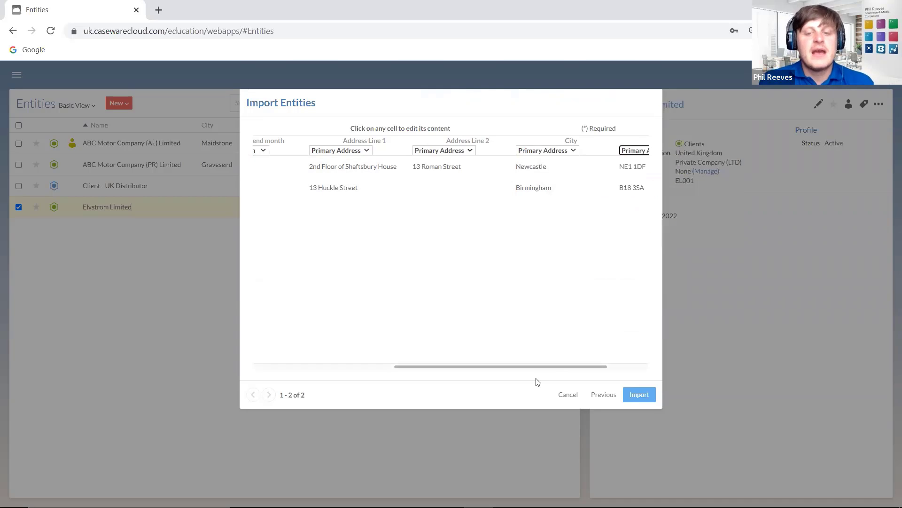
left_click_drag(537, 367, 373, 364)
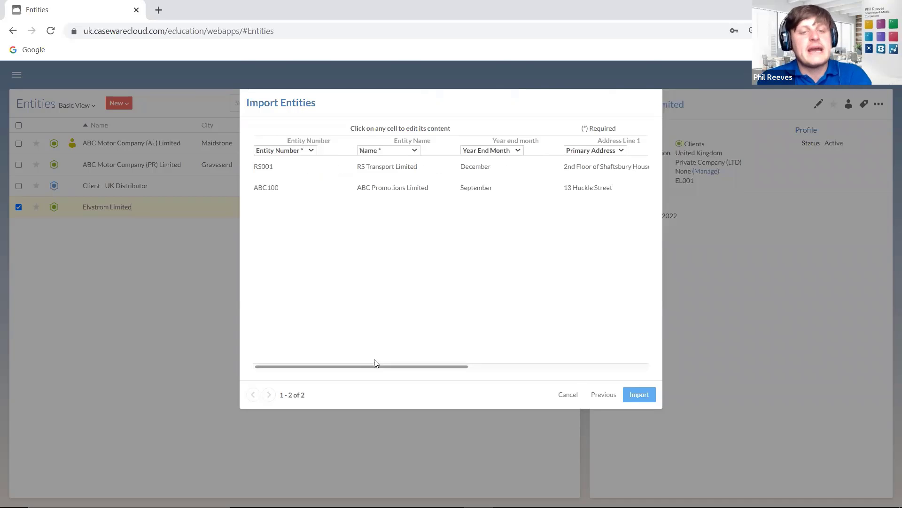
left_click(636, 396)
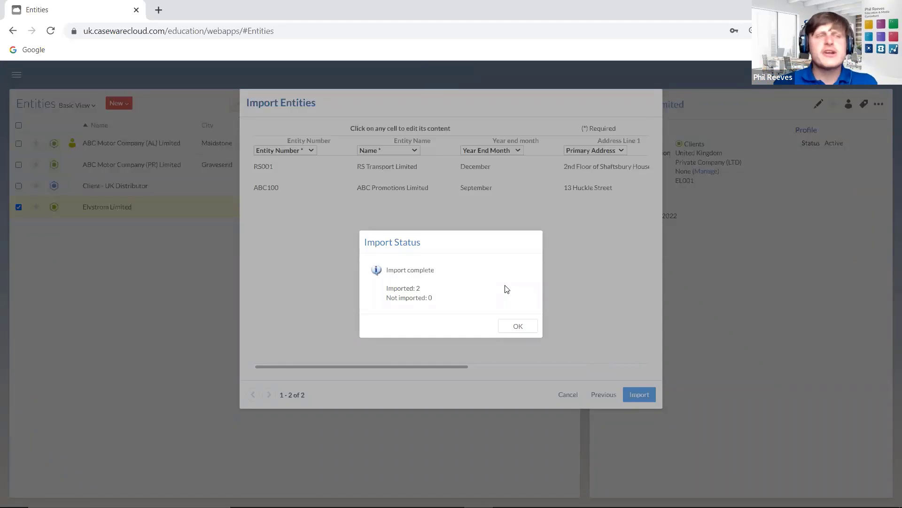
- Dismiss the import summary to return to the six-entity Entities list
left_click(510, 329)
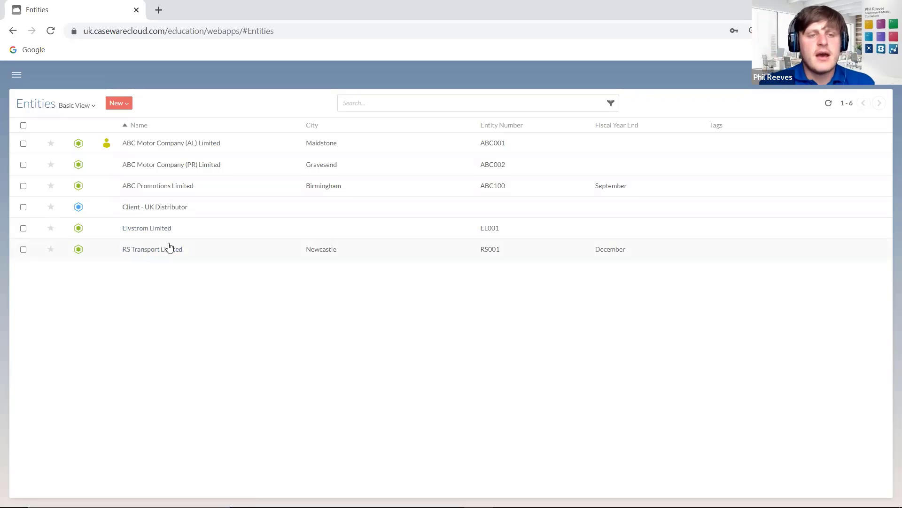
- Open Elvstrom Limited and look through its actions, edit and share dialogs without changes
left_click(152, 233)
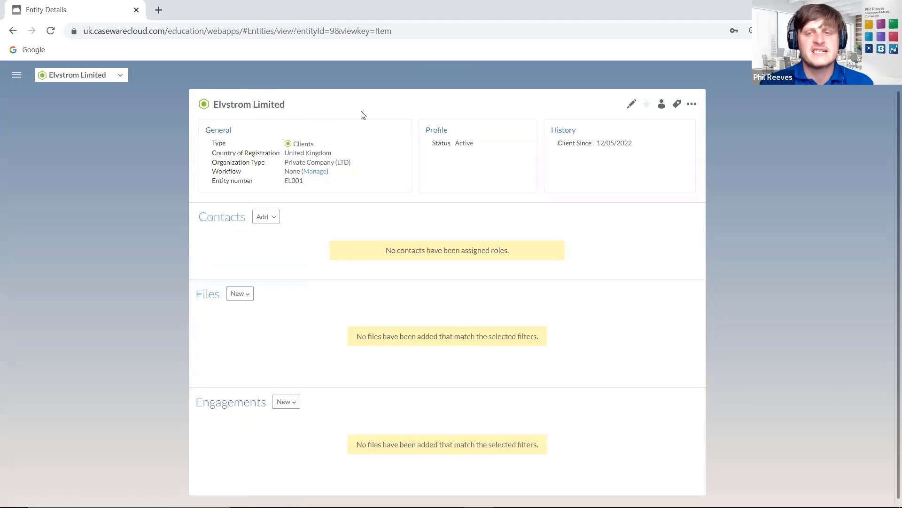
left_click(692, 109)
left_click(662, 105)
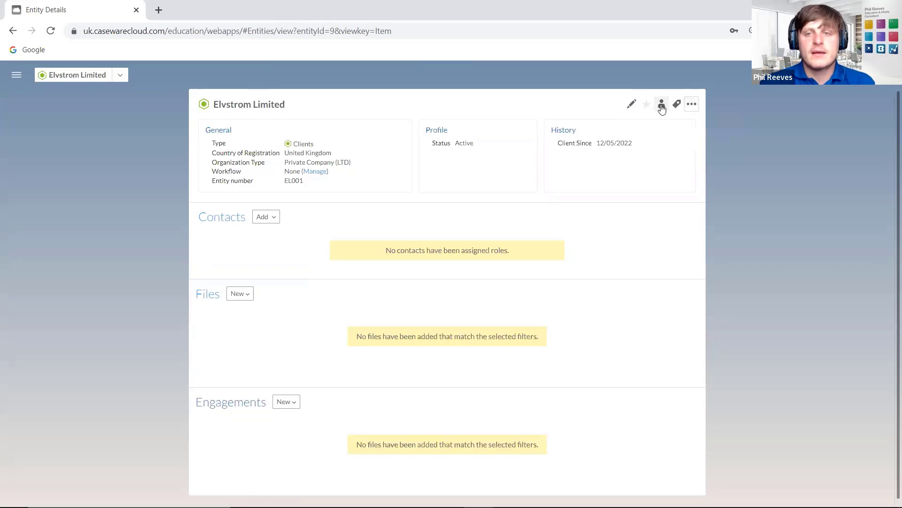
left_click(632, 106)
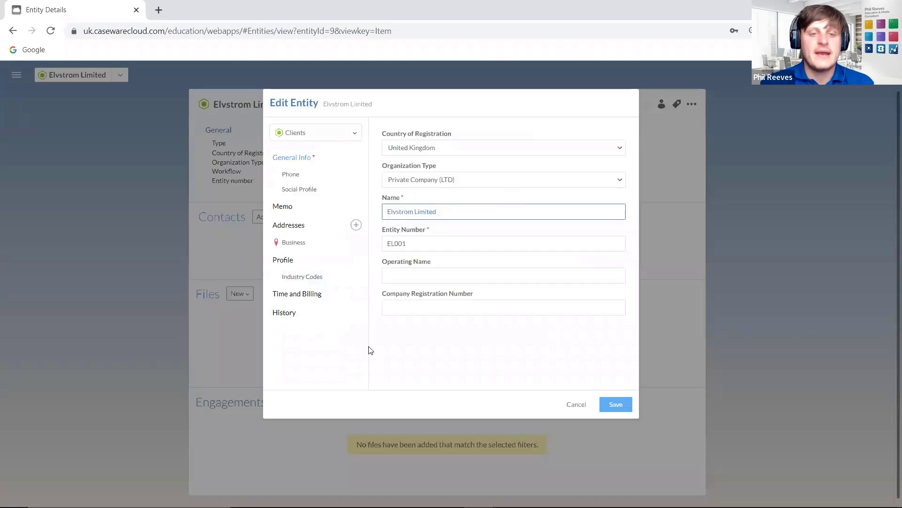
left_click(578, 403)
left_click(662, 104)
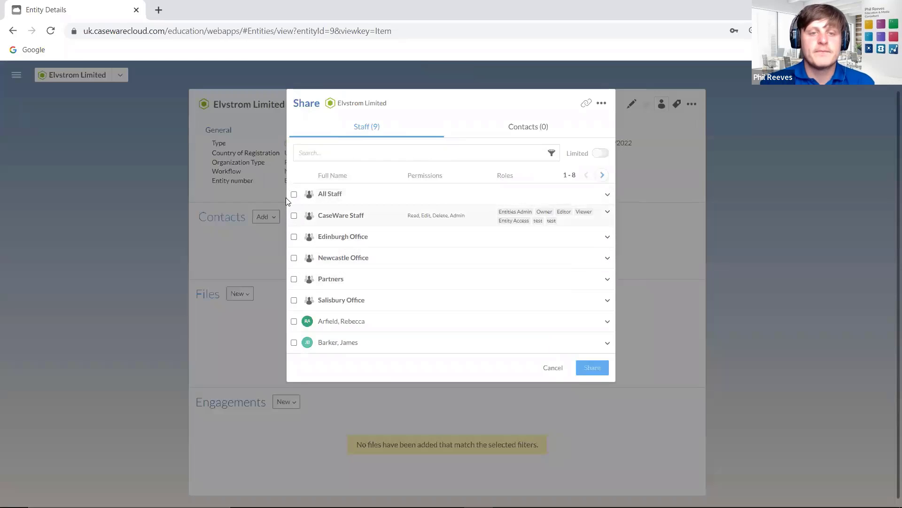
left_click(294, 279)
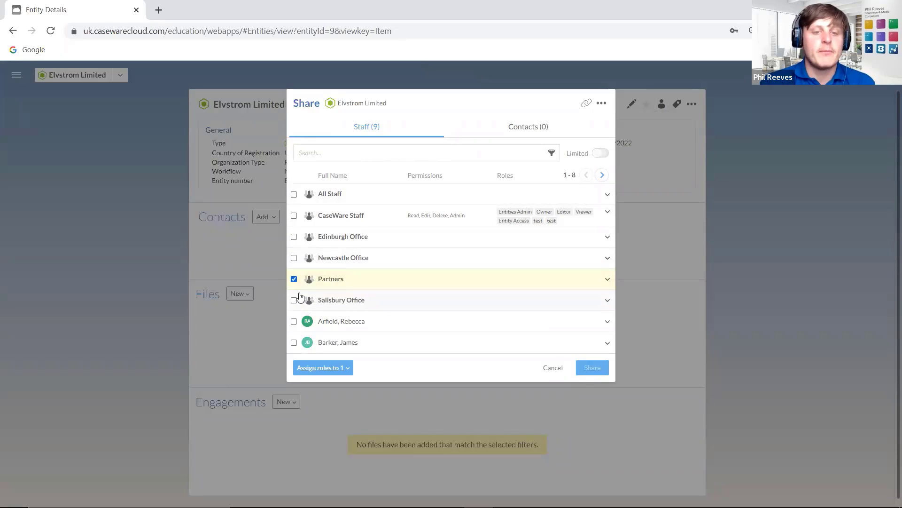
left_click(294, 280)
left_click(553, 367)
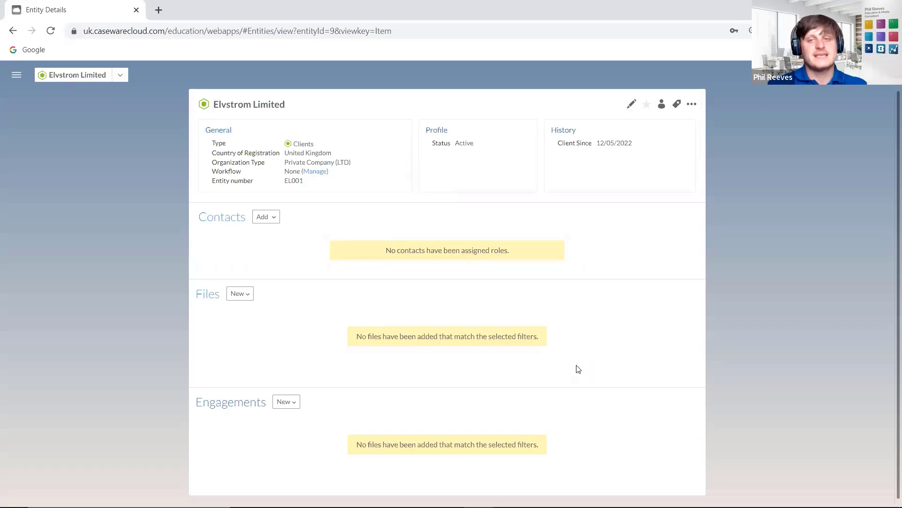
- Switch Elvstrom Limited to Limited access and share it with Partners under the Owner role
left_click(661, 104)
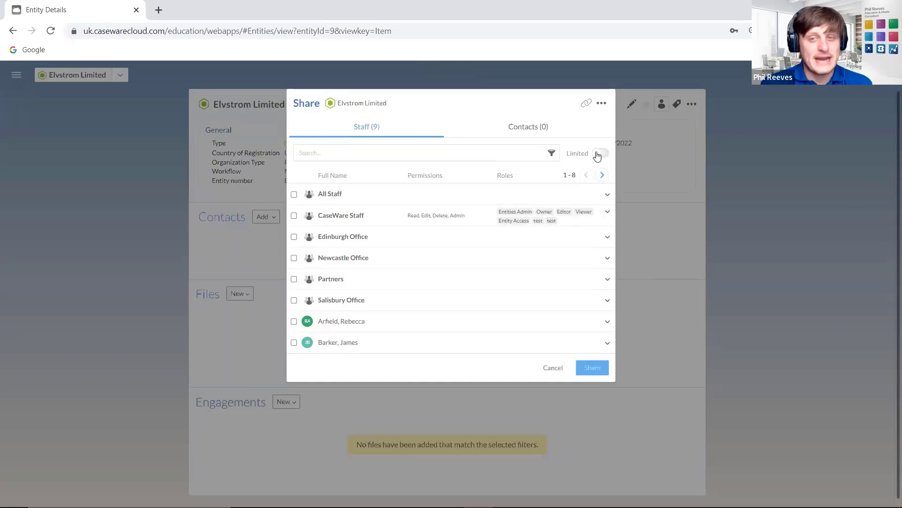
left_click(598, 156)
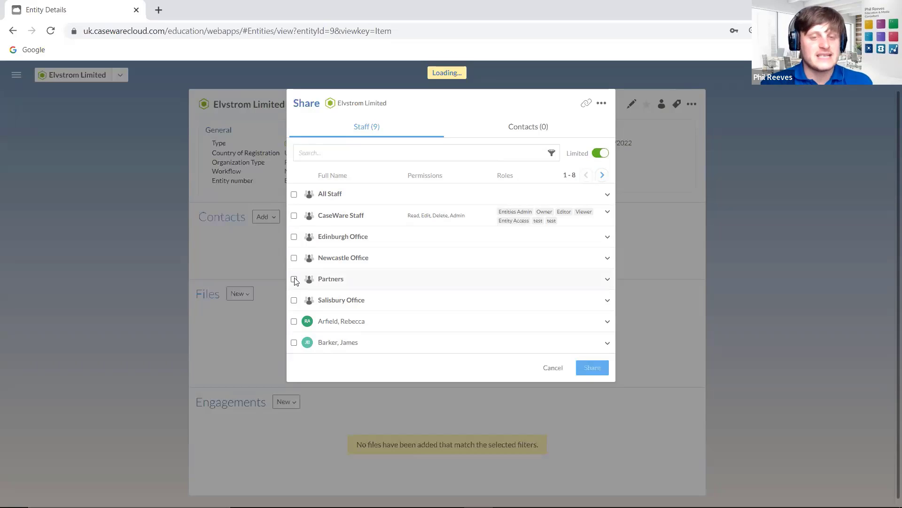
left_click(293, 279)
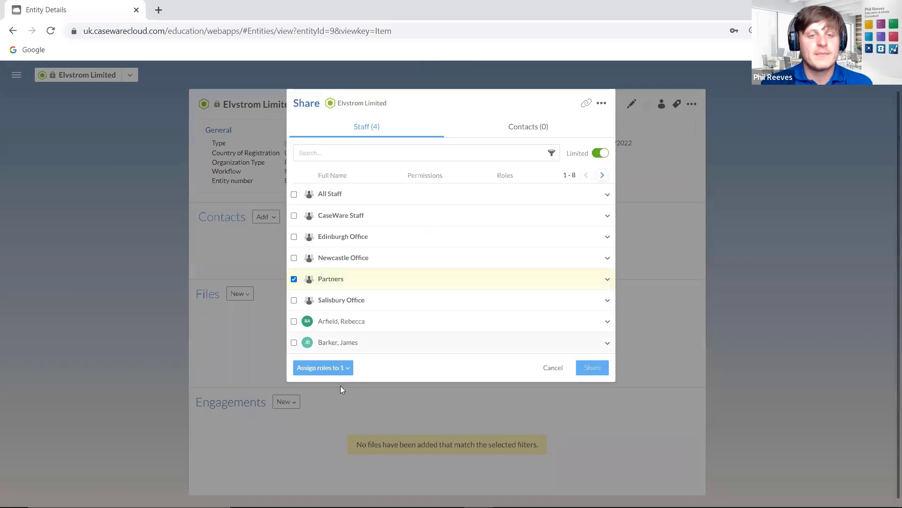
left_click(334, 369)
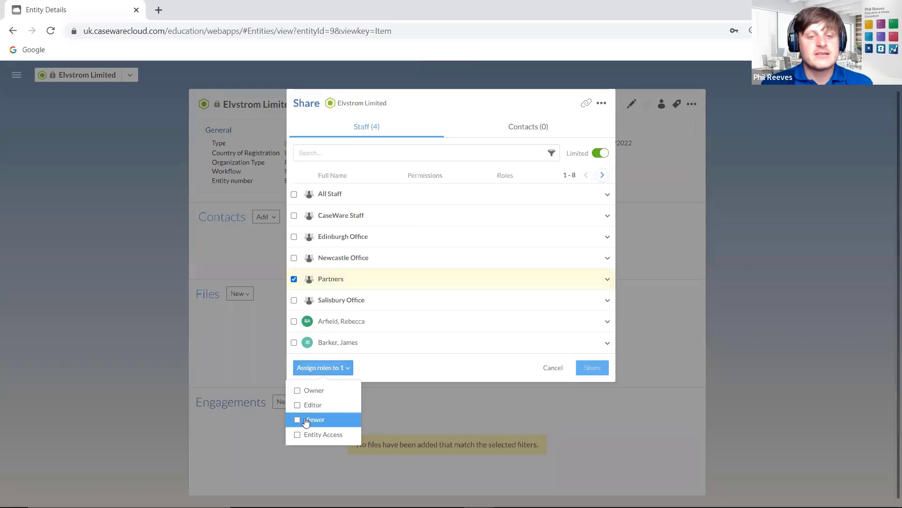
left_click(296, 391)
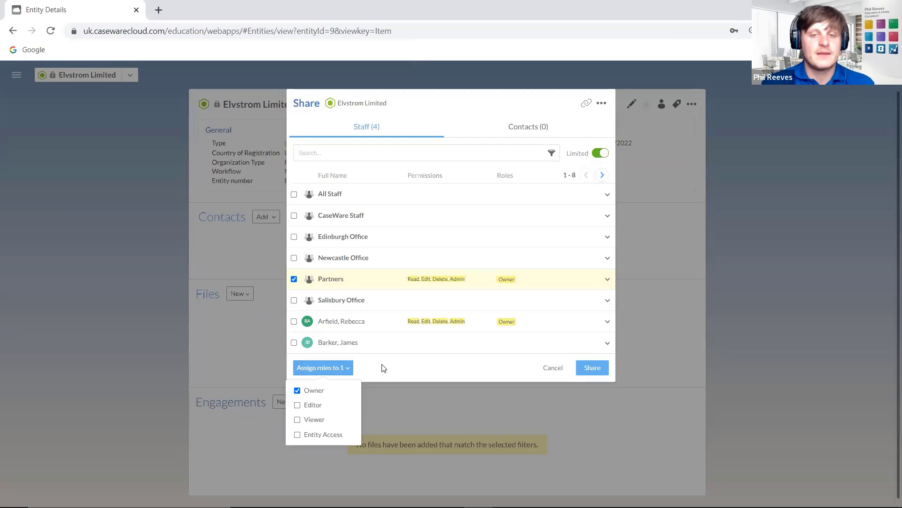
left_click(602, 174)
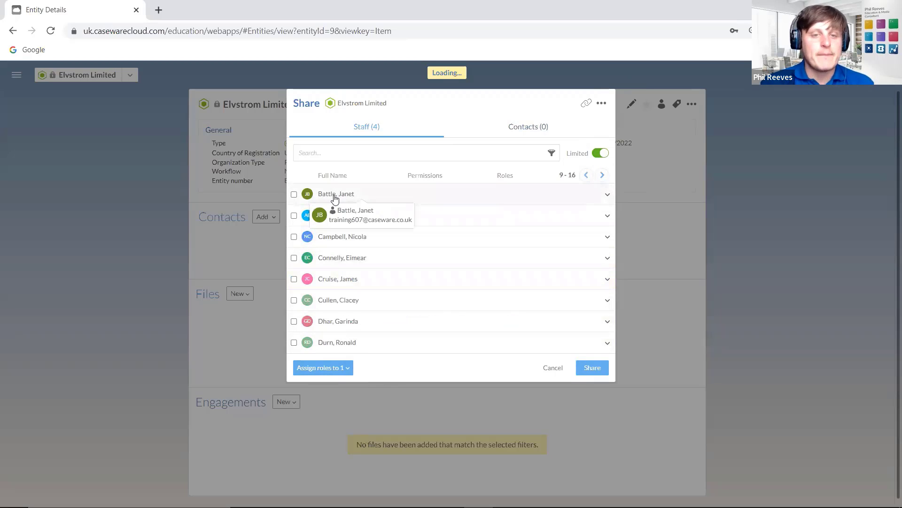
mouse_move(354, 240)
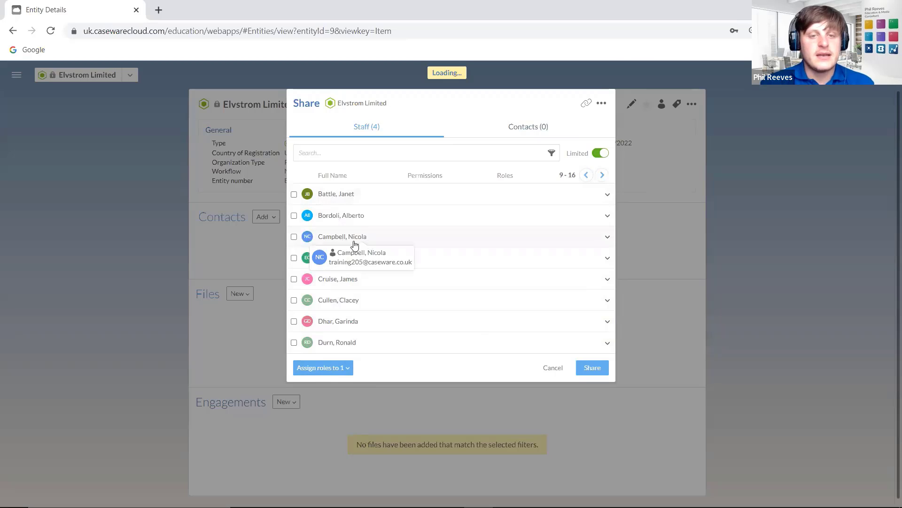
left_click(586, 175)
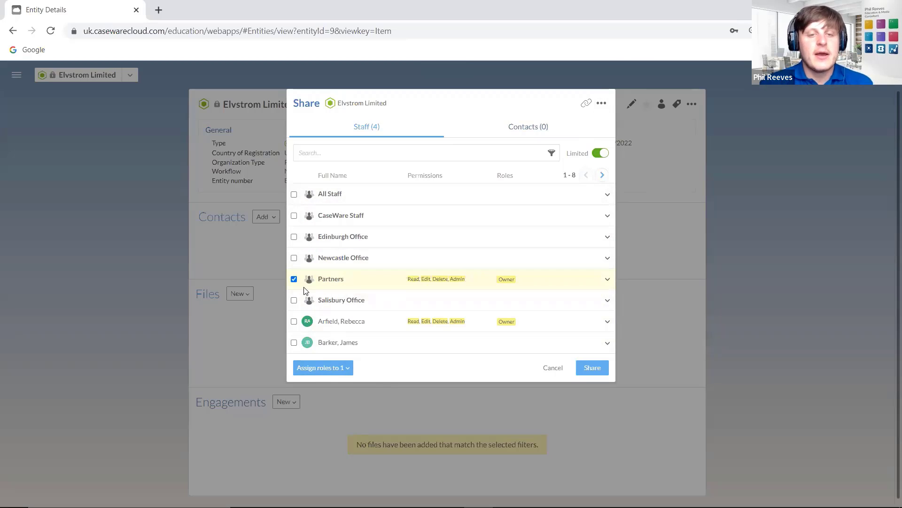
mouse_move(347, 322)
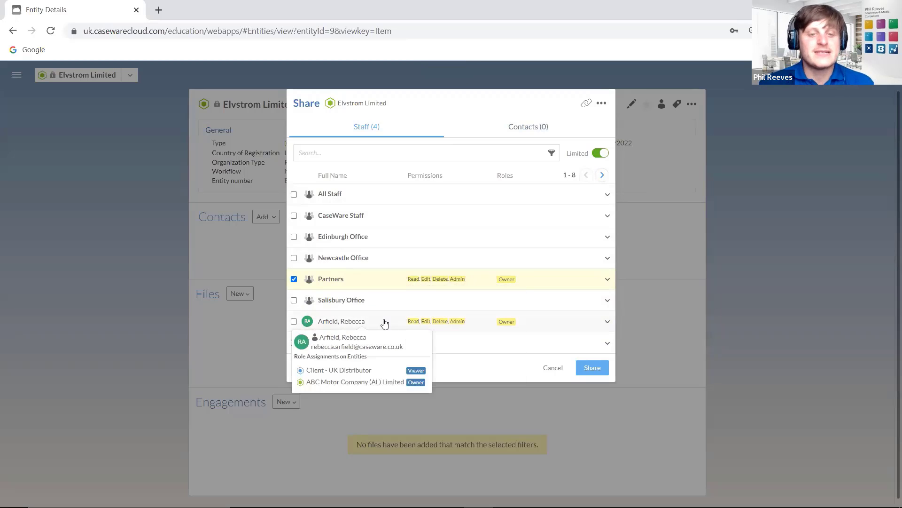
mouse_move(415, 324)
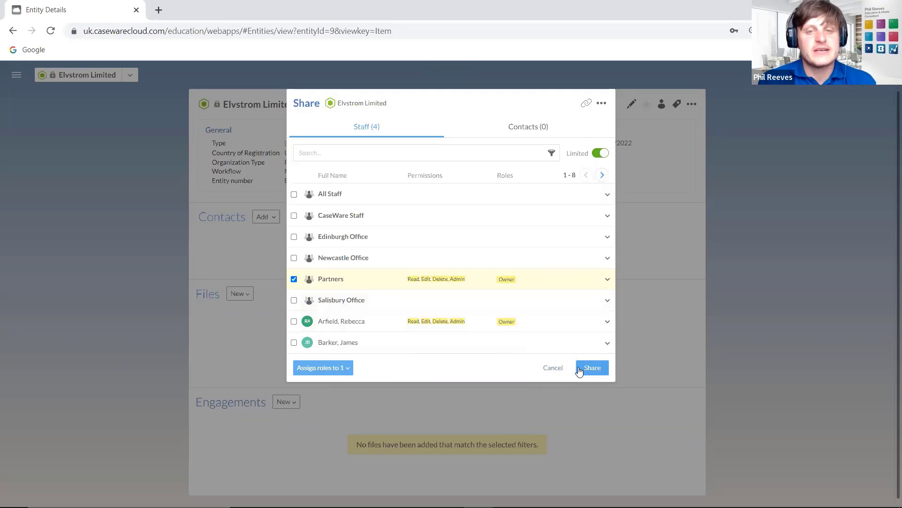
left_click(559, 370)
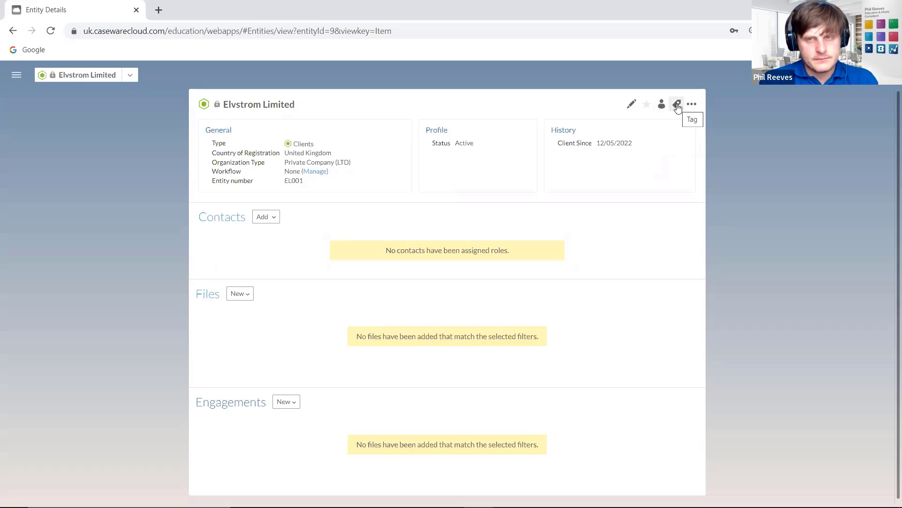
- Cancel tag assignment and go to Settings > Customization > Tag Management
left_click(677, 106)
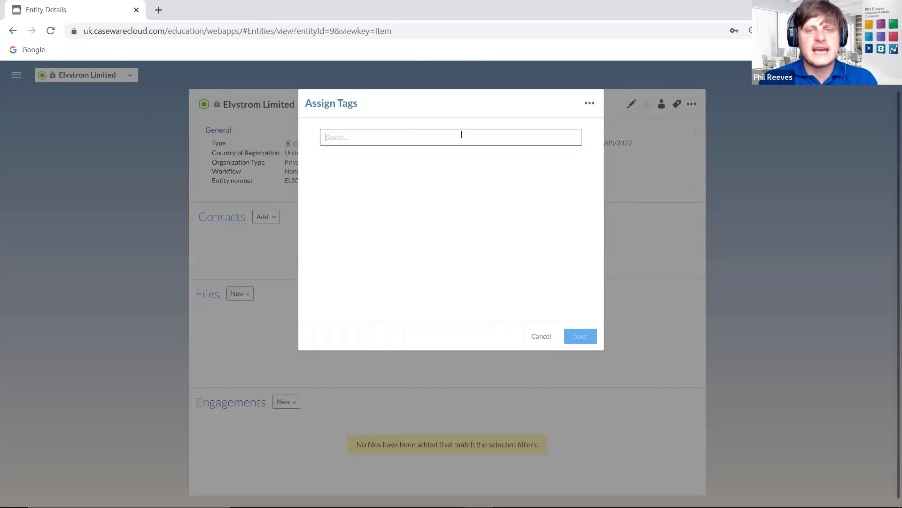
left_click(549, 341)
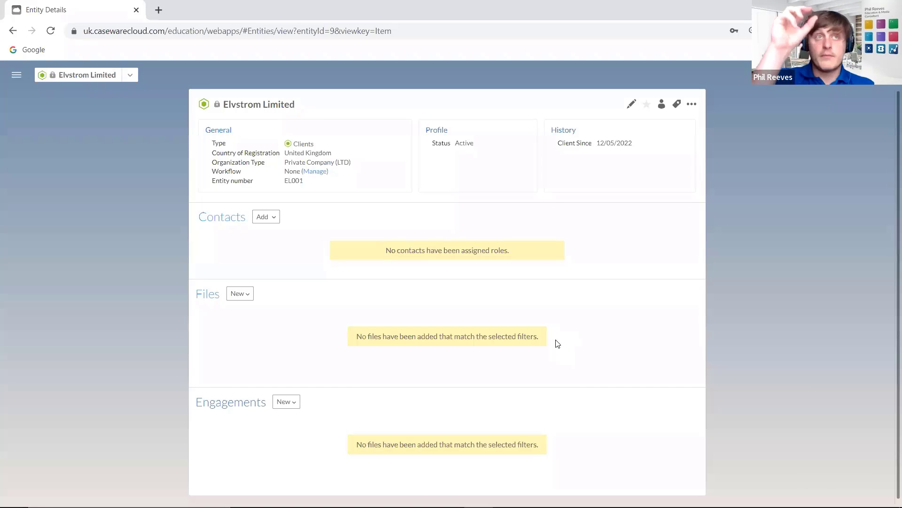
left_click(17, 78)
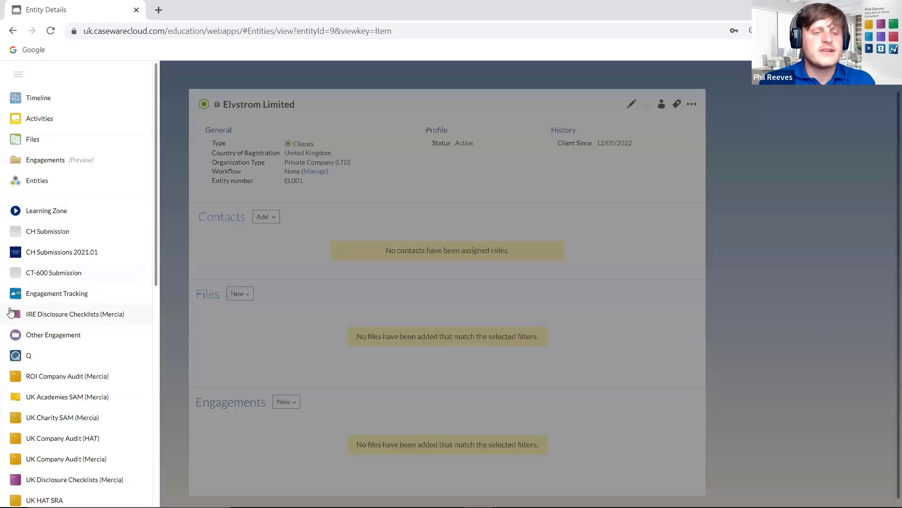
scroll(40, 362, "down", 8)
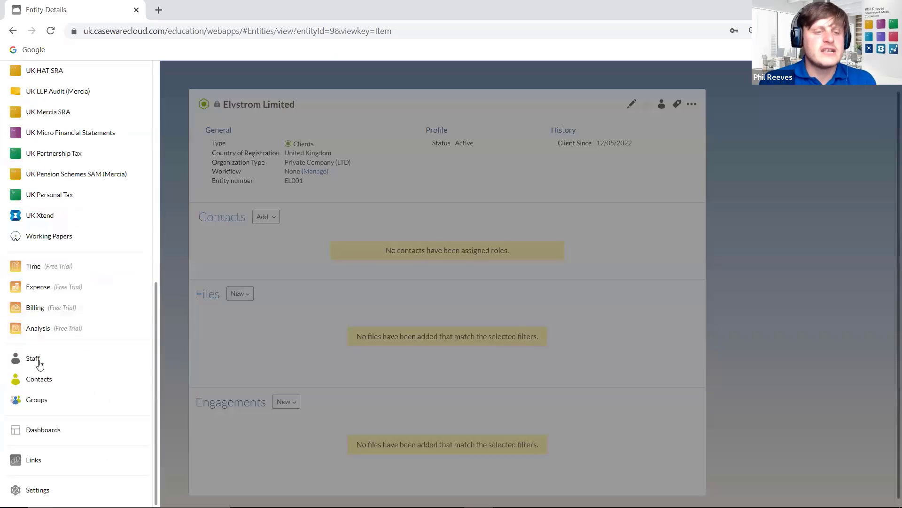
left_click(51, 491)
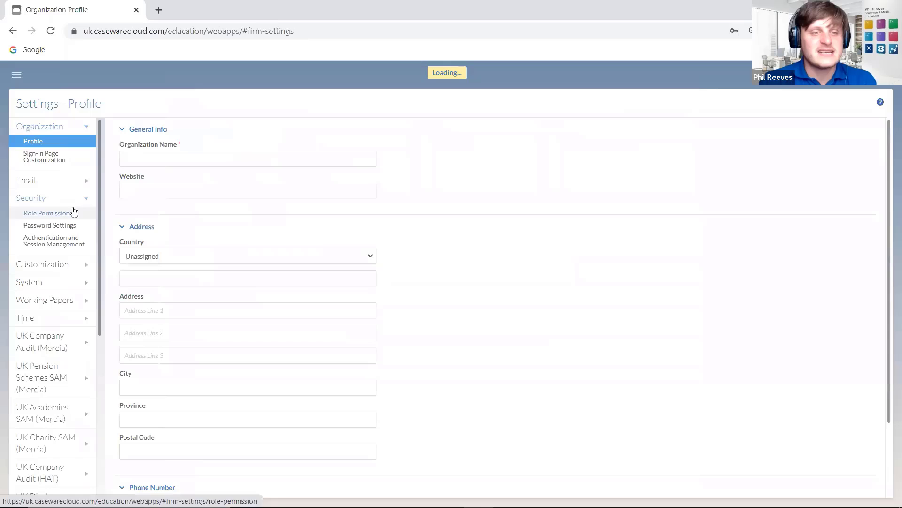
left_click(49, 266)
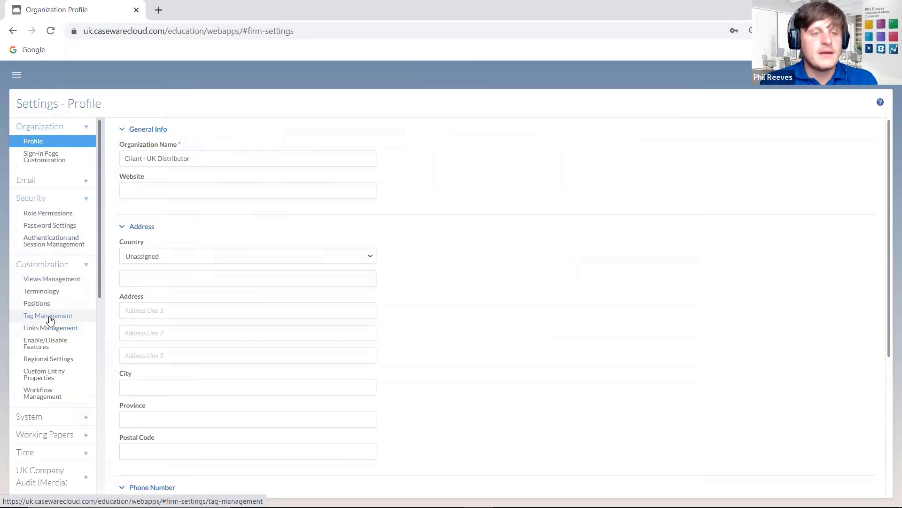
left_click(50, 320)
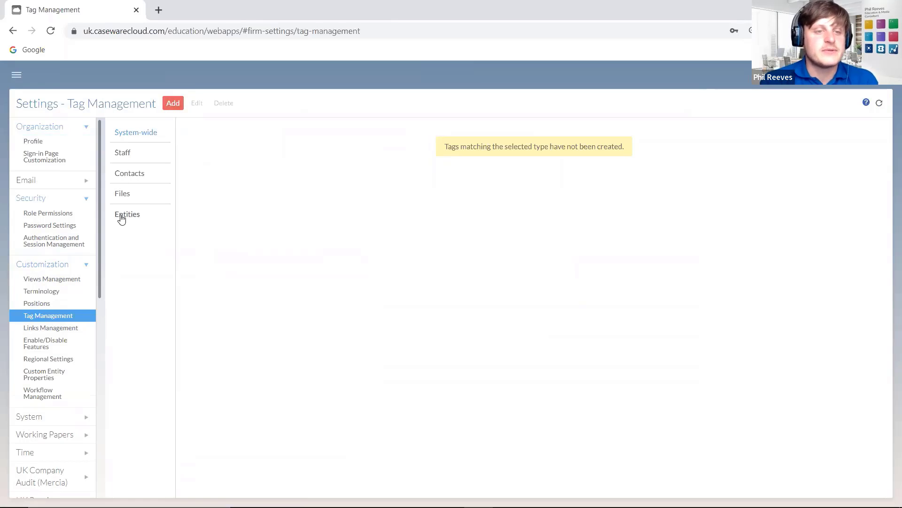
- Switch to the Entities tag list and add a new tag named UK
left_click(125, 177)
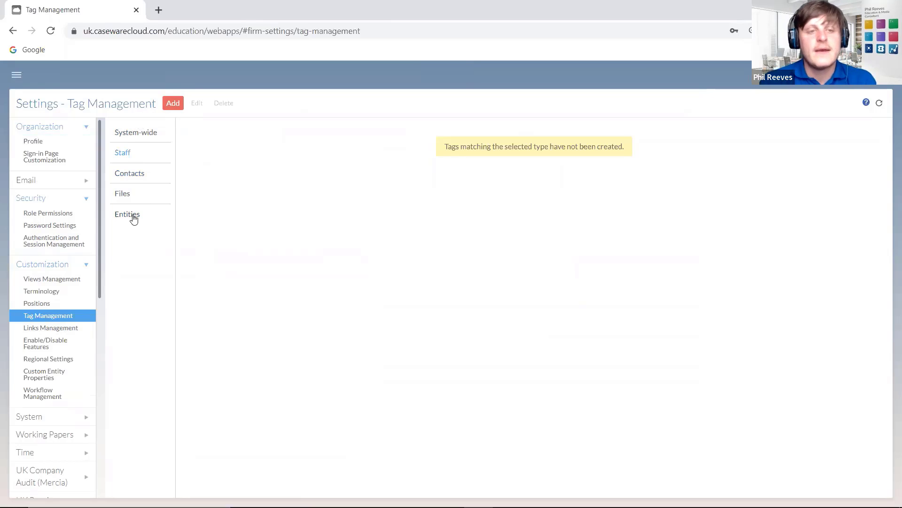
left_click(132, 215)
left_click(171, 104)
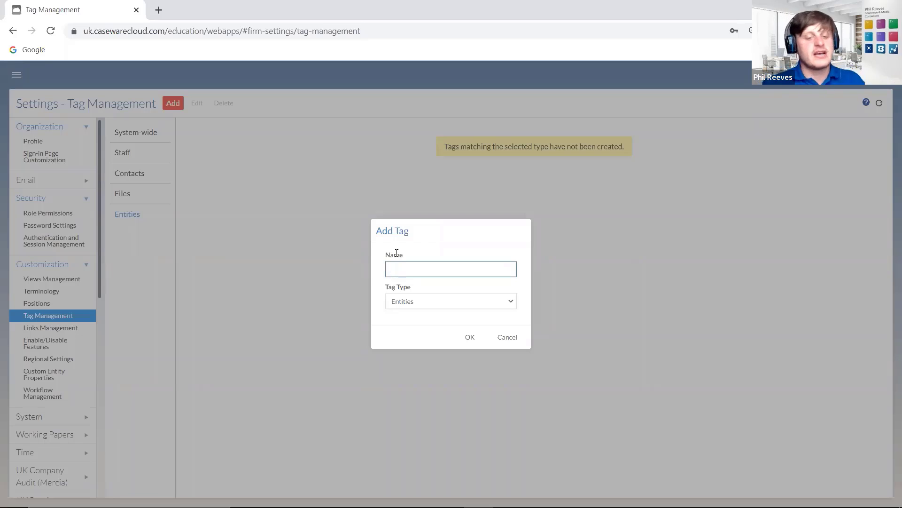
type("Small")
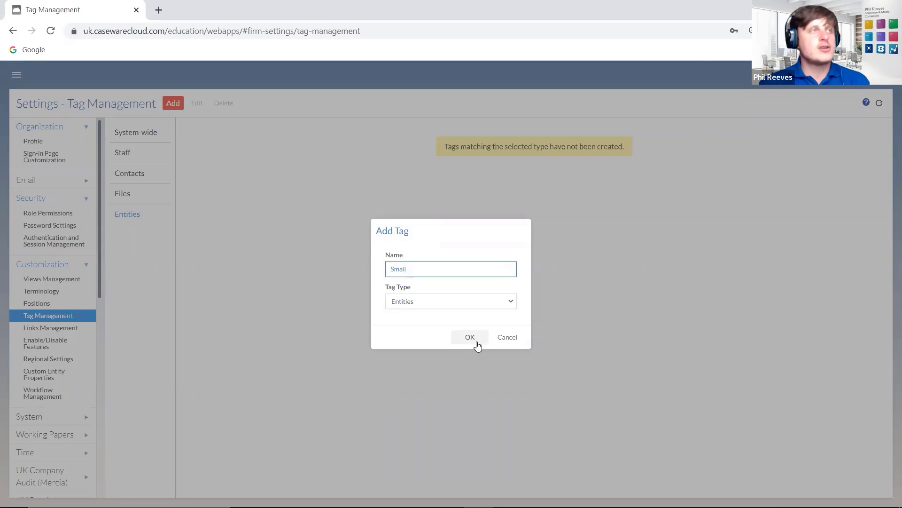
left_click_drag(441, 270, 308, 271)
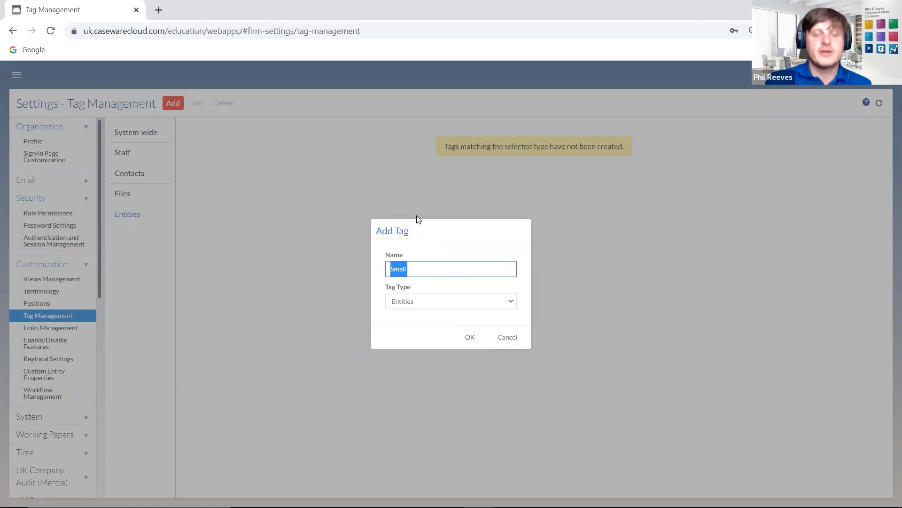
type("UK")
left_click(470, 336)
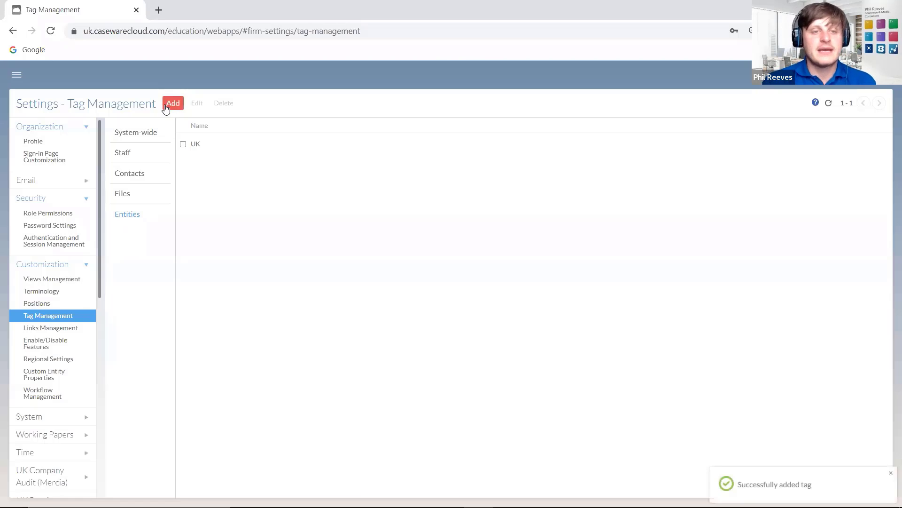
- Add two more entity tags named Ireland and Small
left_click(173, 103)
type("Ire")
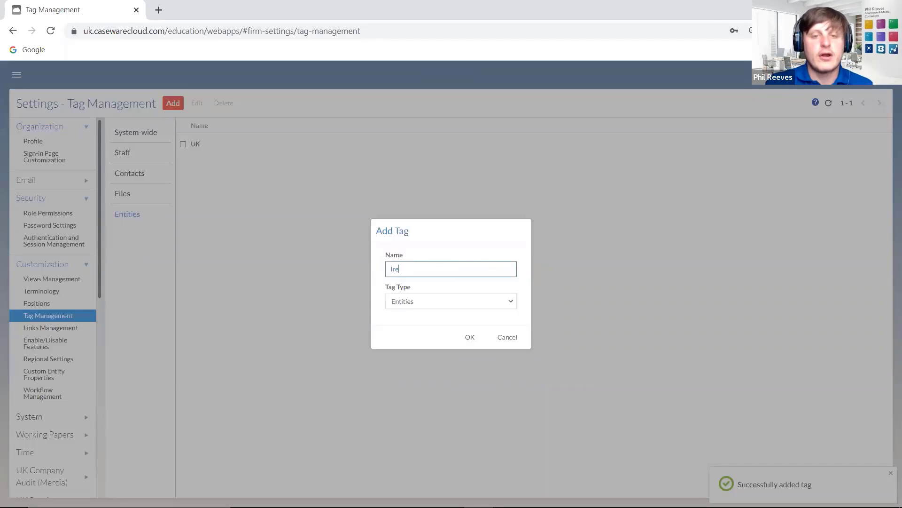
type("land")
left_click(486, 342)
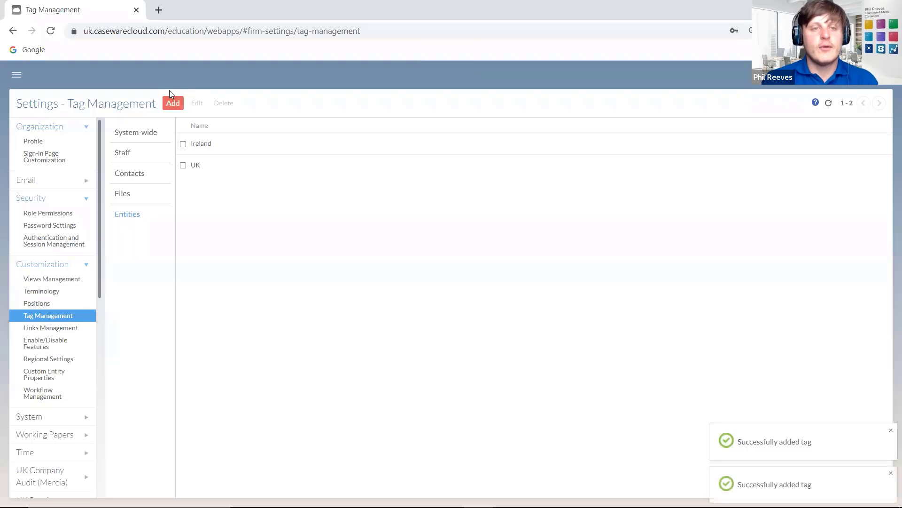
left_click(172, 103)
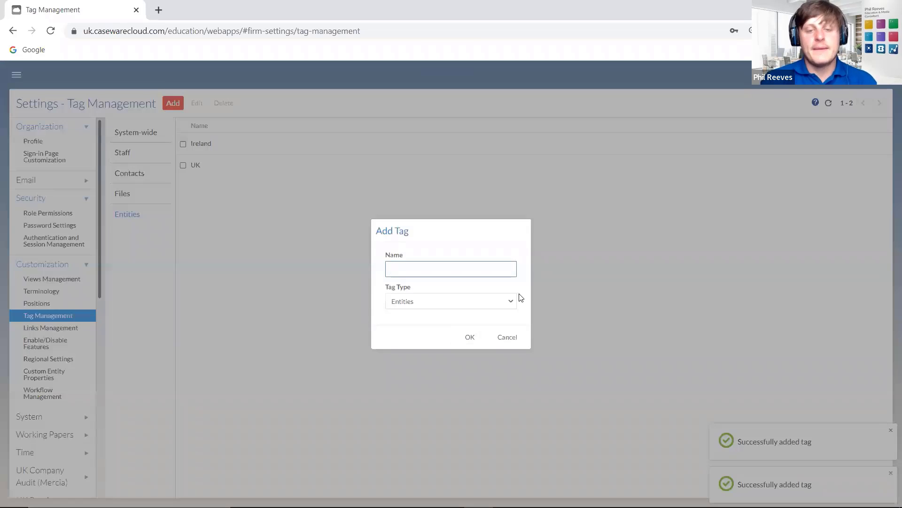
type("Small")
left_click(472, 337)
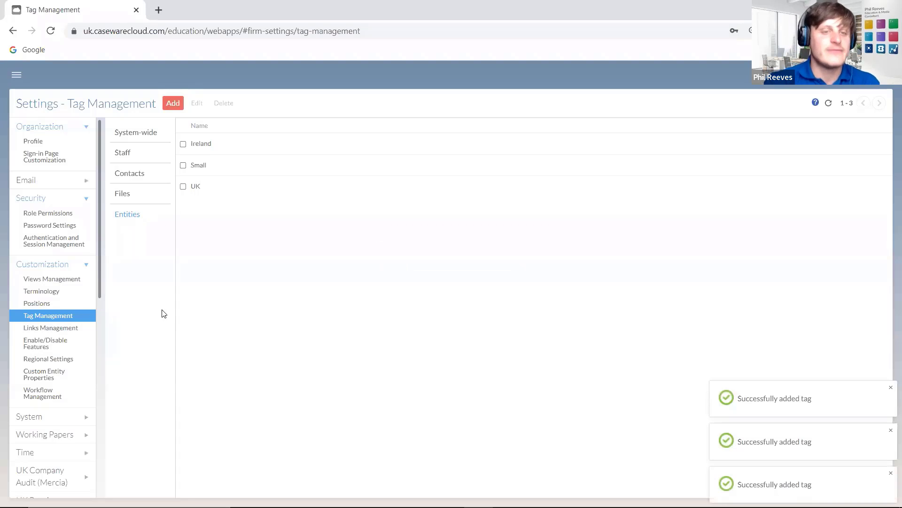
- Open the Elvstrom Limited entity from the Entities list
left_click(17, 74)
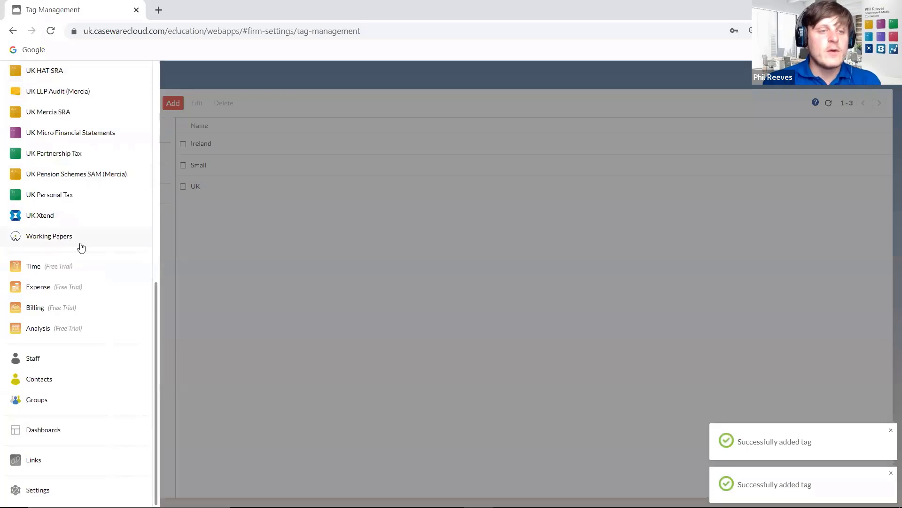
scroll(77, 235, "up", 10)
left_click(52, 187)
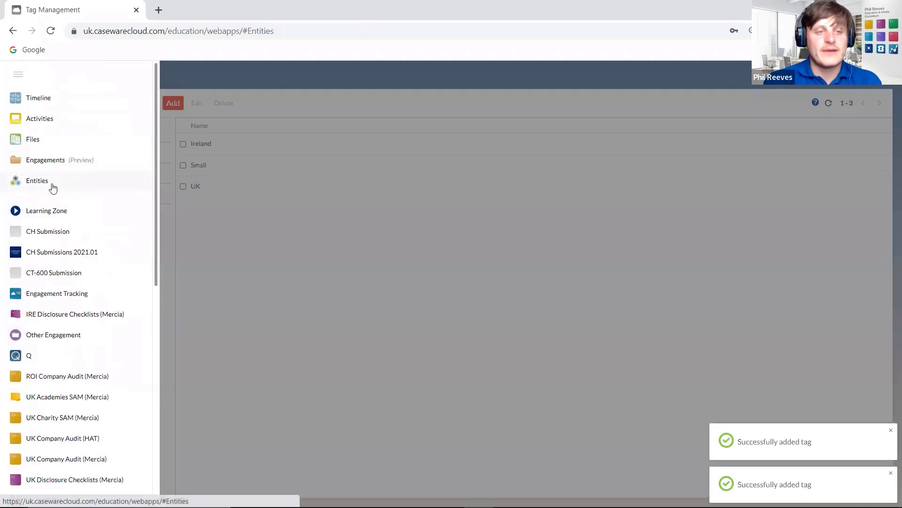
left_click(148, 231)
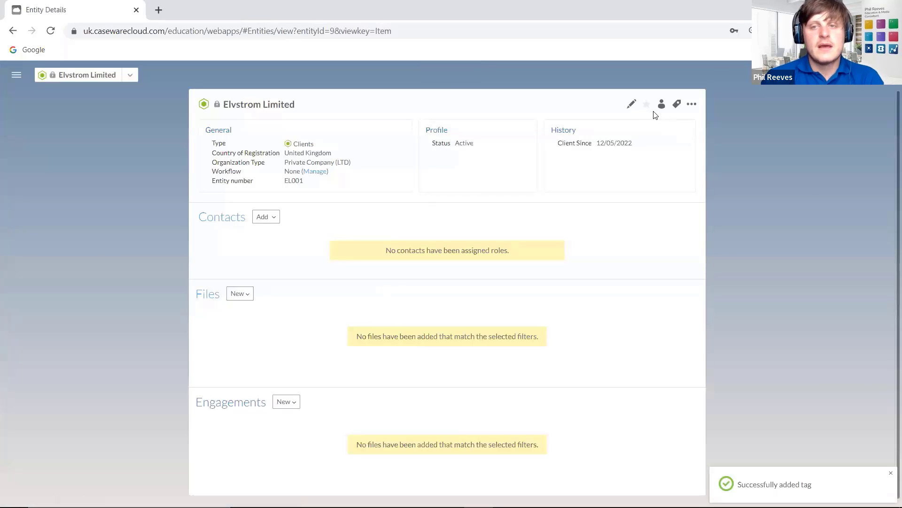
- Assign the UK and Small tags to Elvstrom Limited and save
left_click(677, 104)
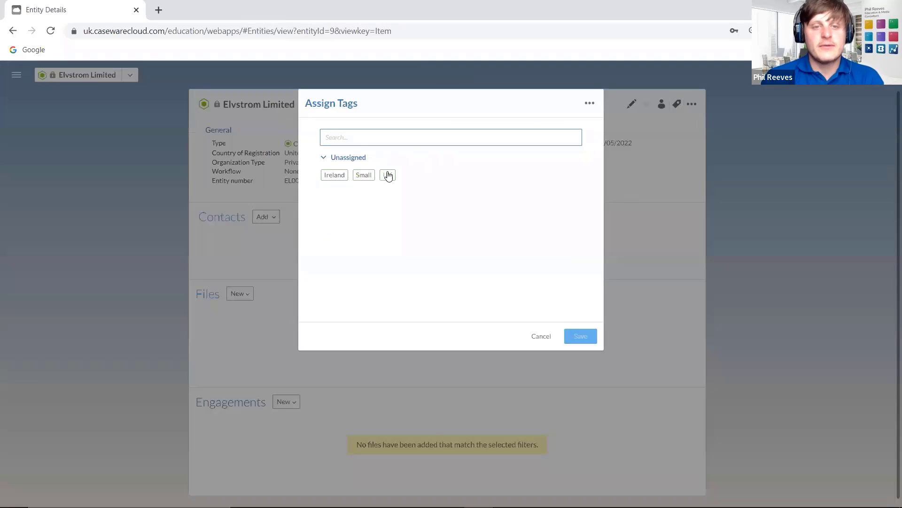
left_click(388, 175)
left_click(359, 216)
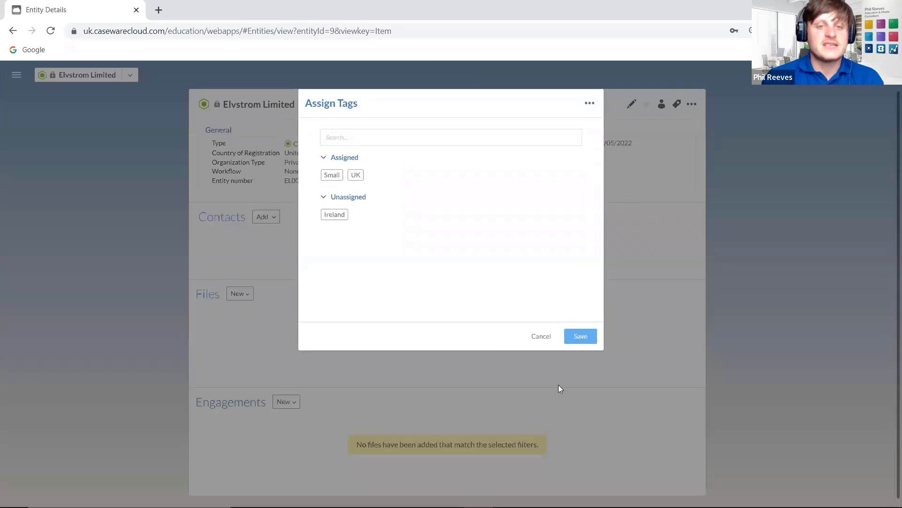
left_click(587, 340)
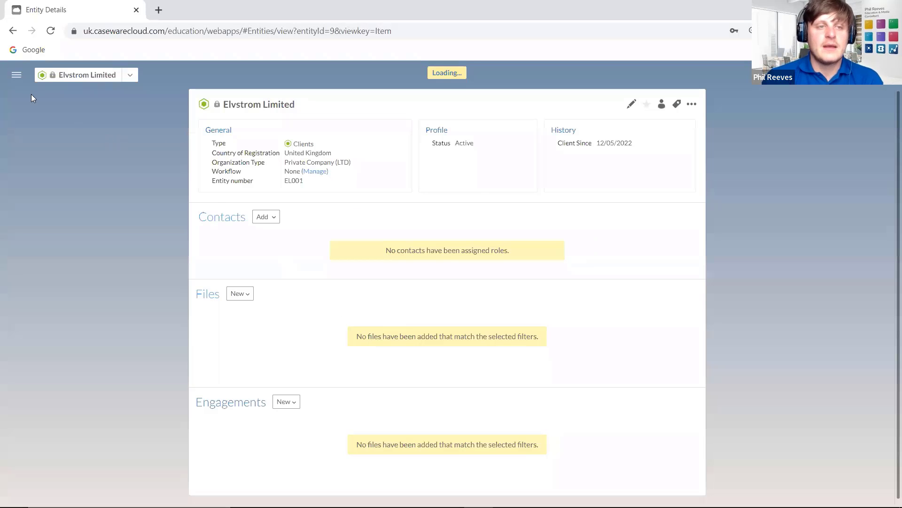
left_click(13, 77)
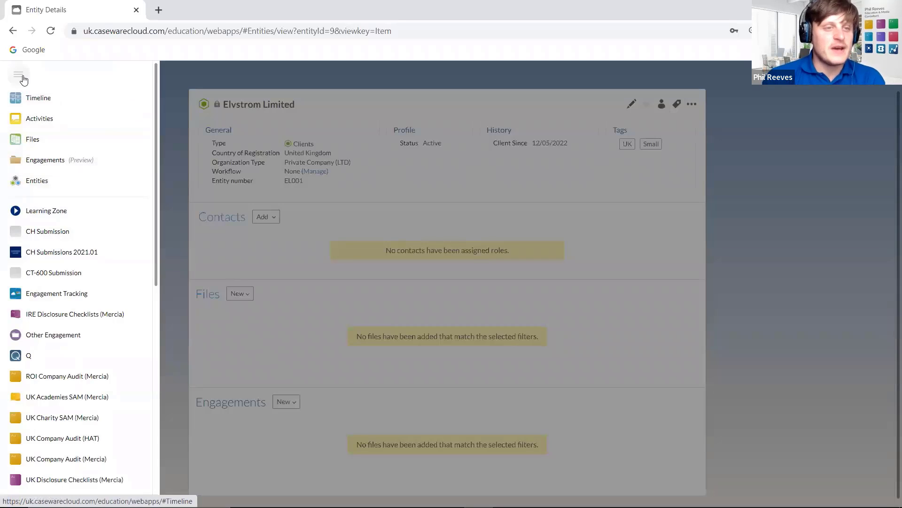
- Filter the Entities list by the UK and Small tags, leaving only Elvstrom Limited
left_click(27, 181)
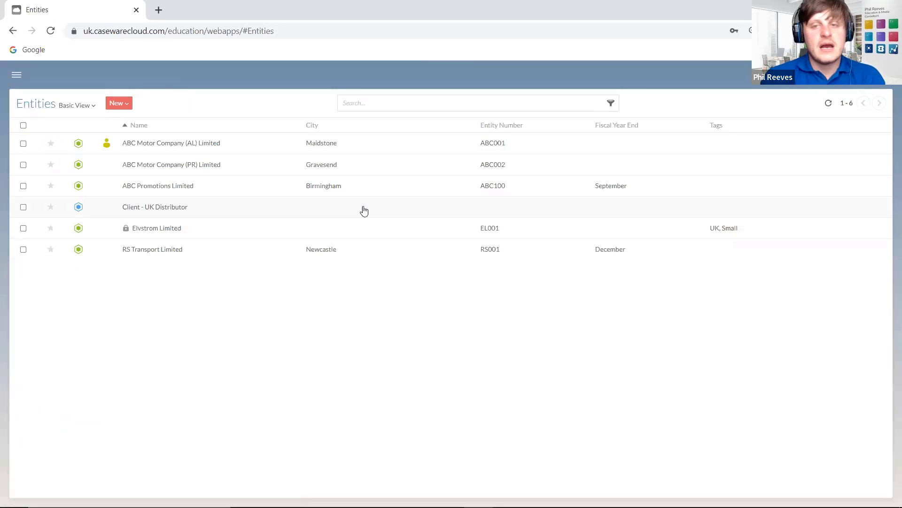
left_click(611, 103)
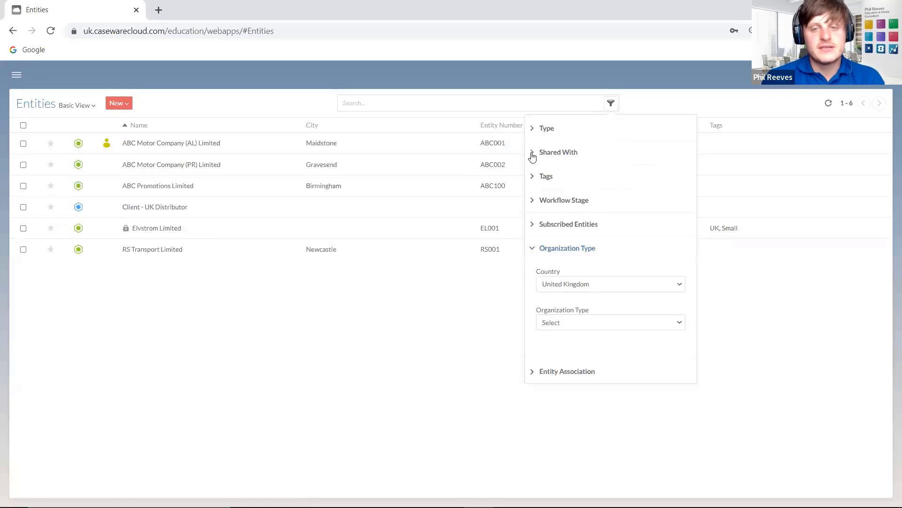
left_click(535, 128)
left_click(535, 128)
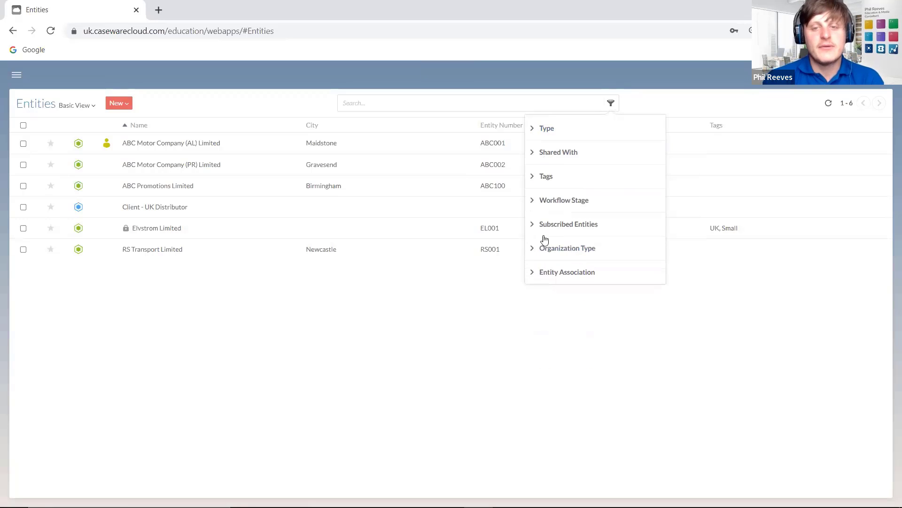
left_click(534, 272)
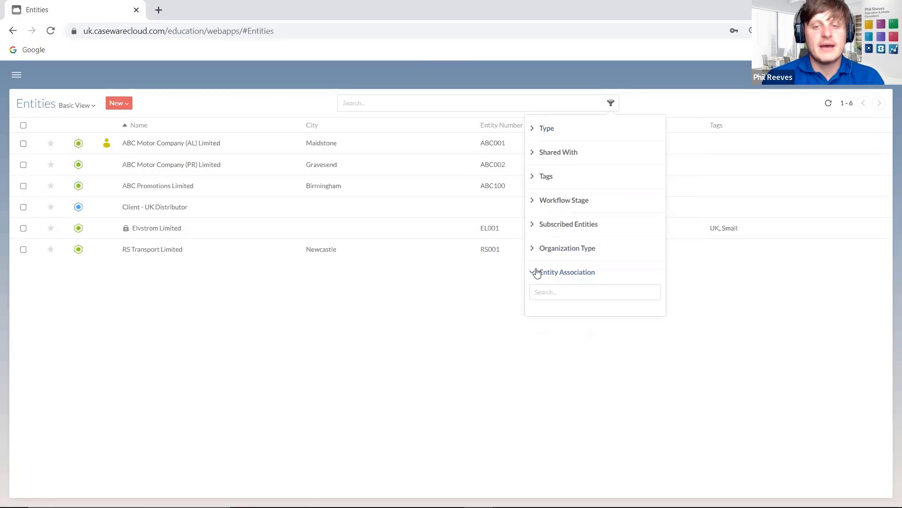
left_click(533, 176)
left_click(600, 234)
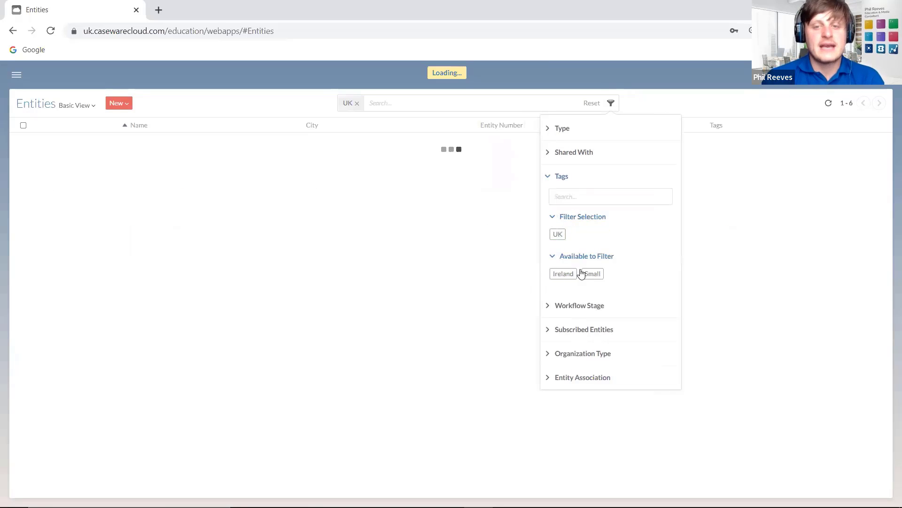
left_click(589, 274)
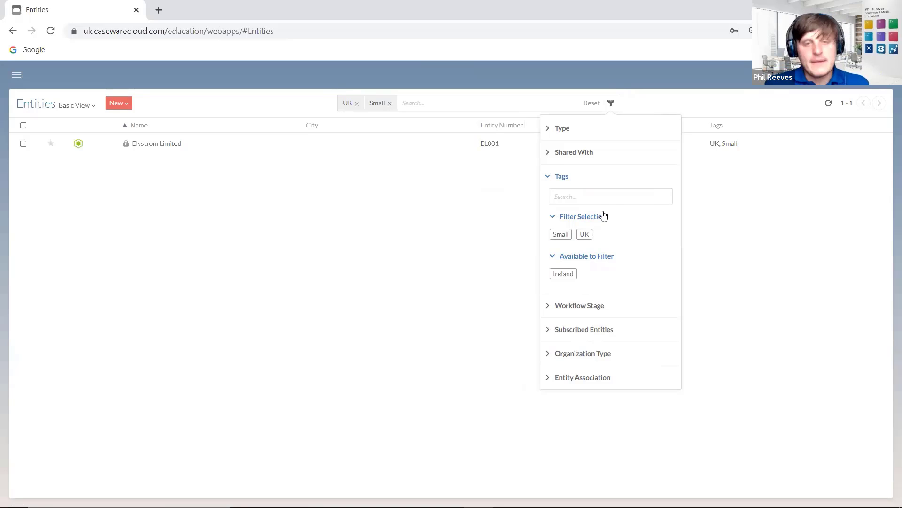
left_click(381, 209)
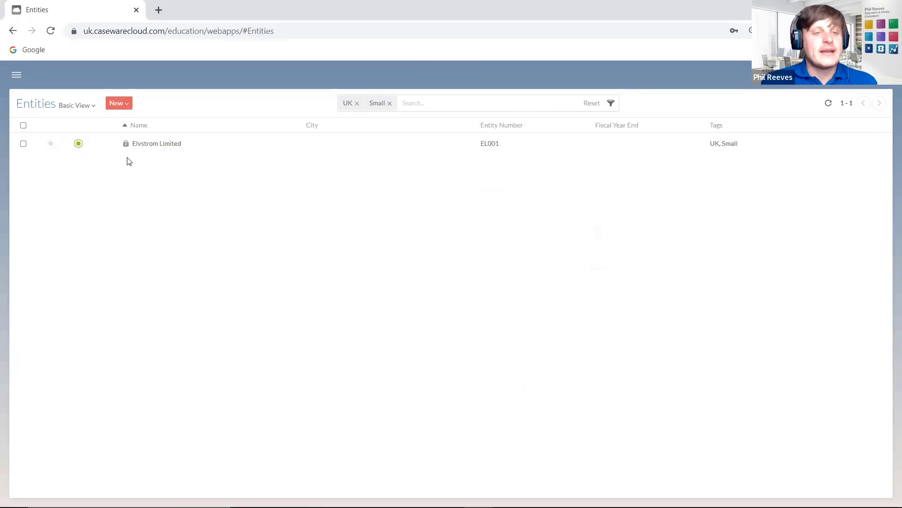
- Return to the Entities list showing all six entities with their tags
left_click(17, 76)
left_click(18, 76)
left_click(21, 75)
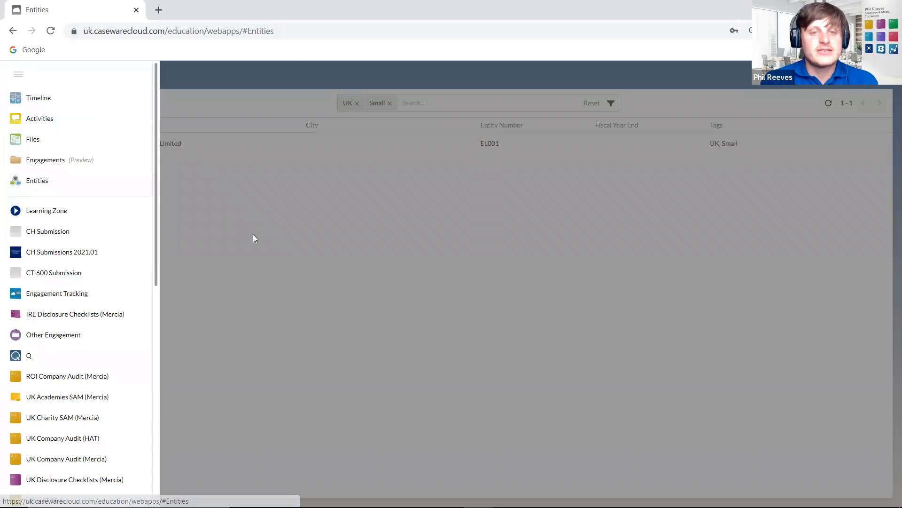
left_click(590, 102)
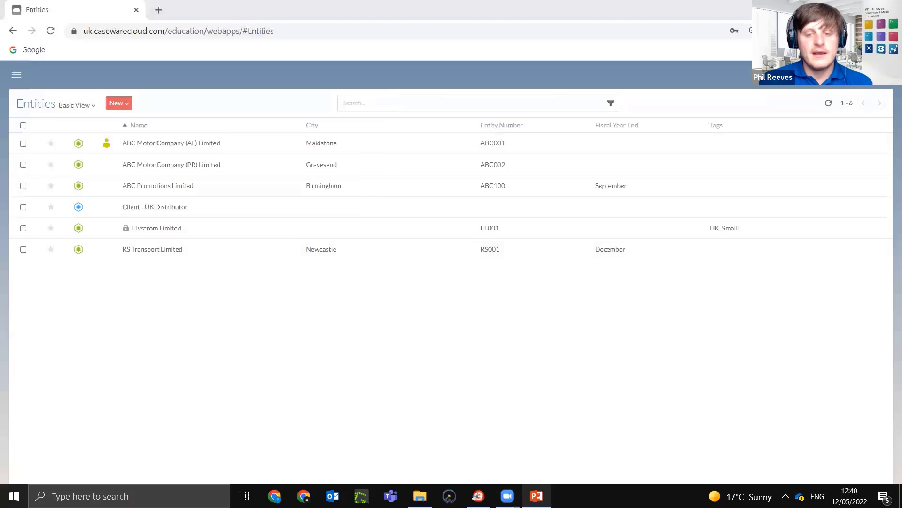
- Bring the webinar slides forward and present the Agenda slide full screen with Shift+F5
left_click(537, 497)
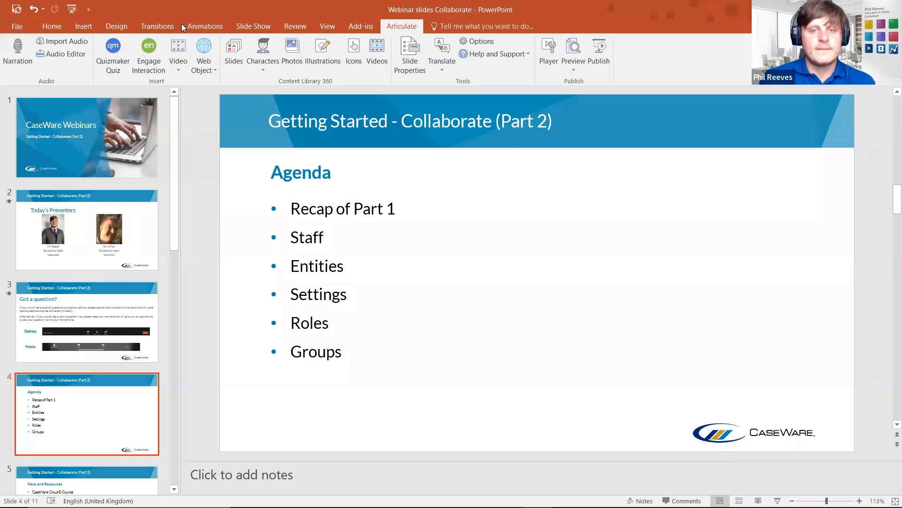
key("shift+F5")
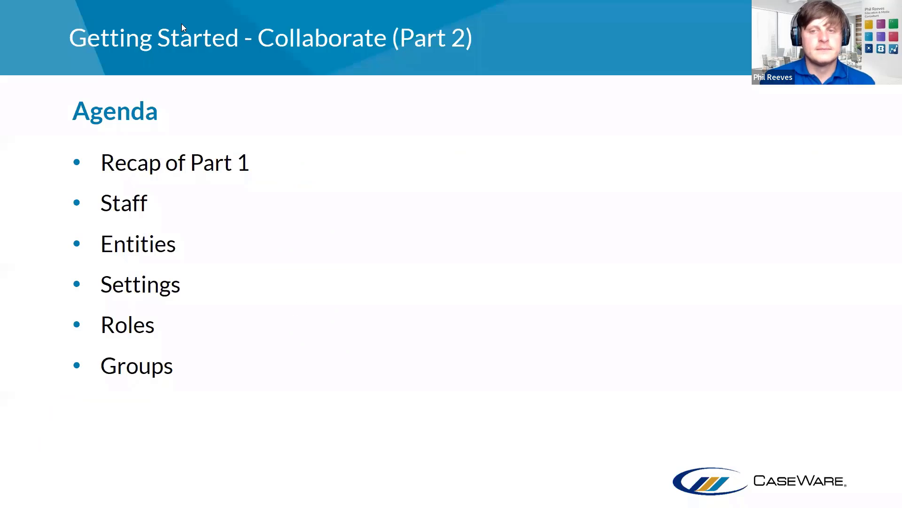